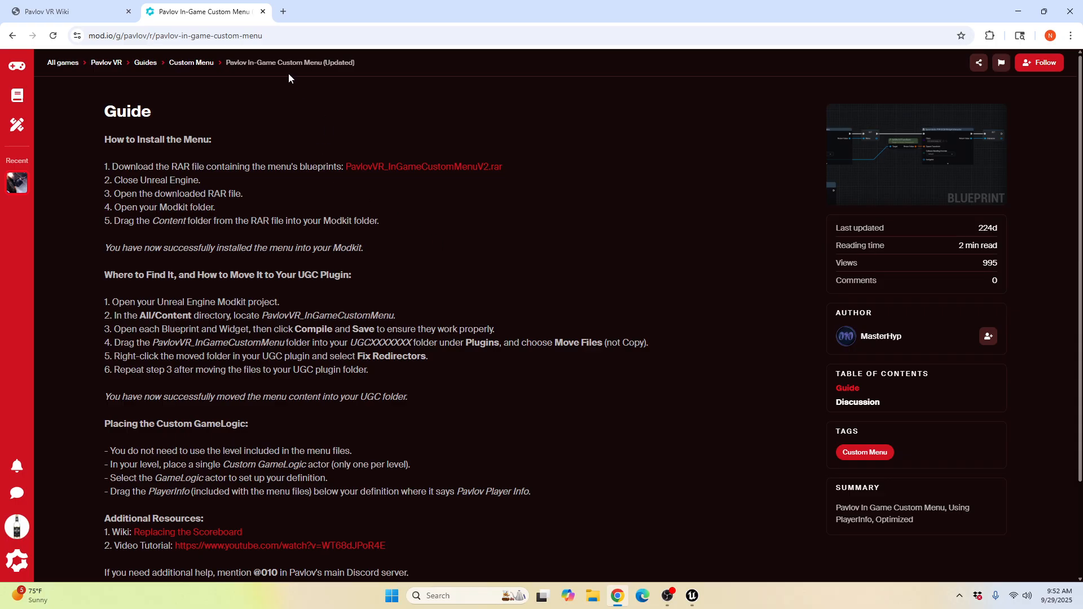
# Step: Open the Pavlov In-Game Custom Menu guide from the Pavlov VR guides and download PavlovVR_InGameCustomMenuV2.rar
pyautogui.doubleClick(355, 40)
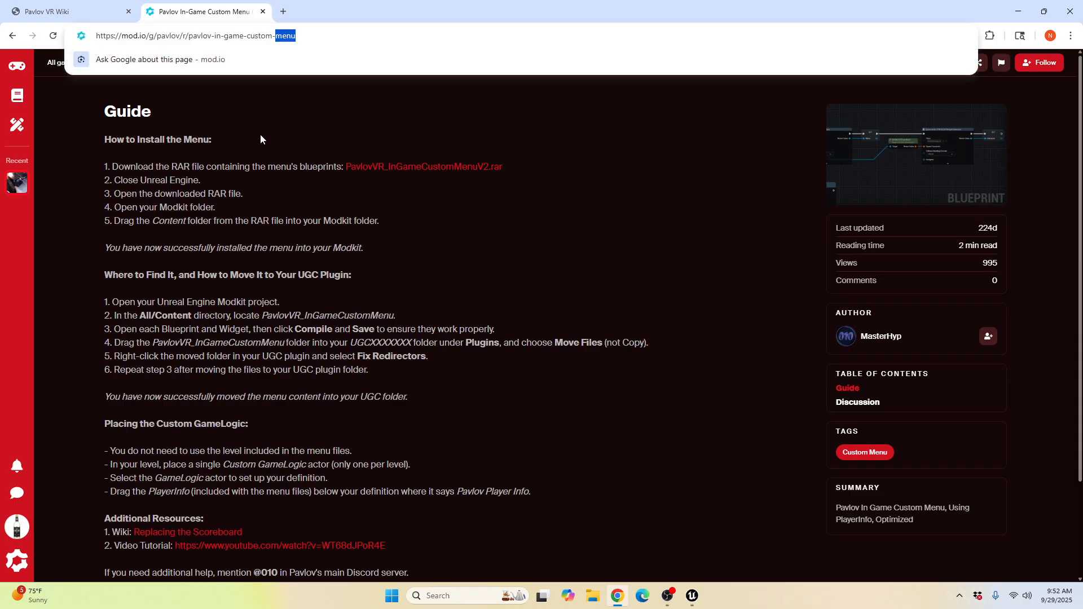
pyautogui.click(278, 130)
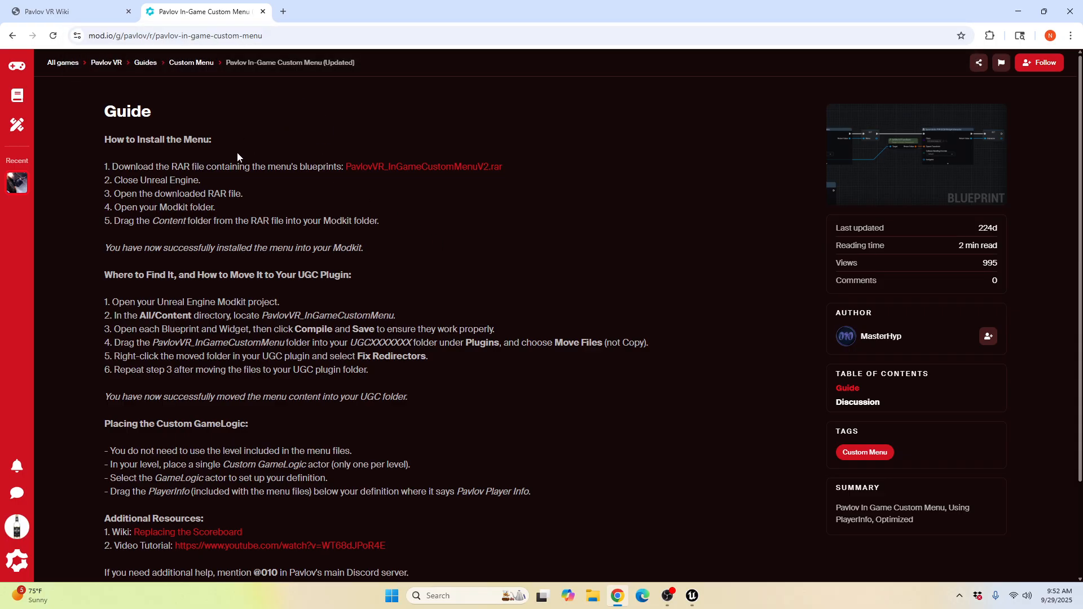
pyautogui.click(17, 182)
pyautogui.click(150, 208)
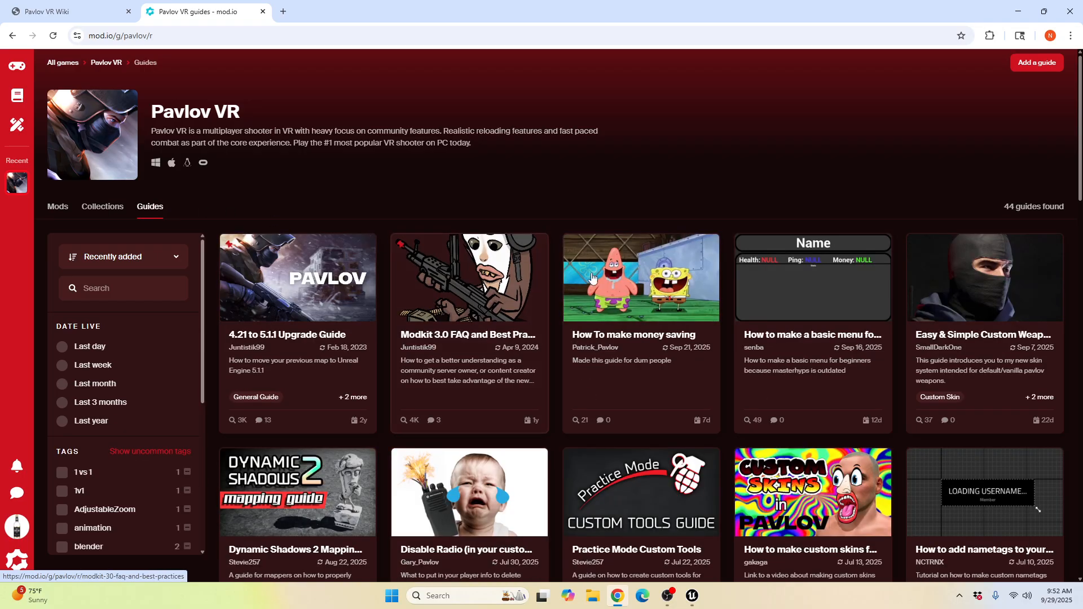
pyautogui.scroll(-8, 694, 308)
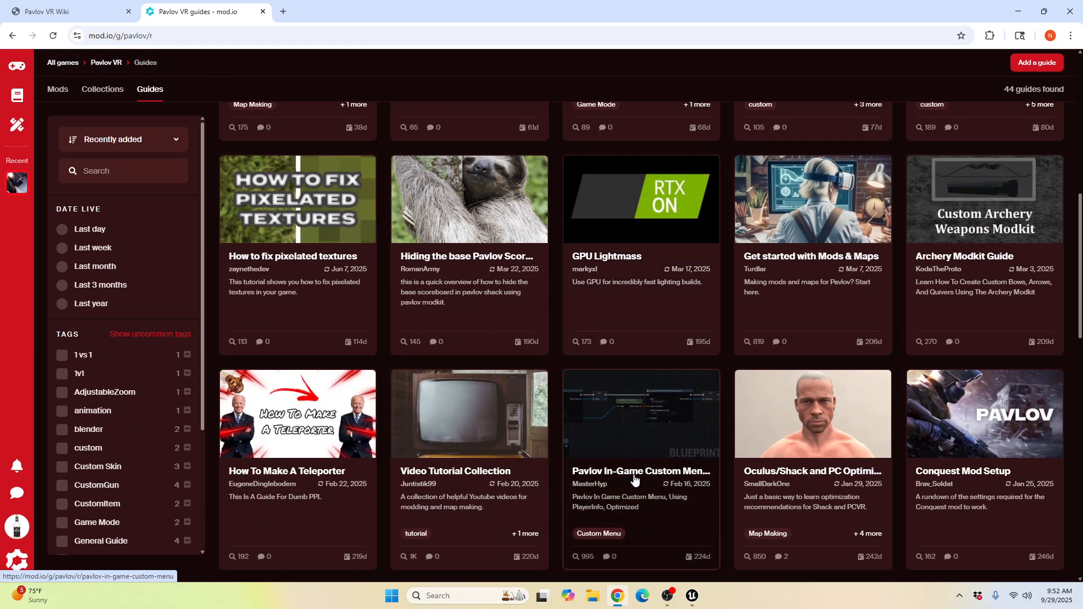
pyautogui.click(633, 410)
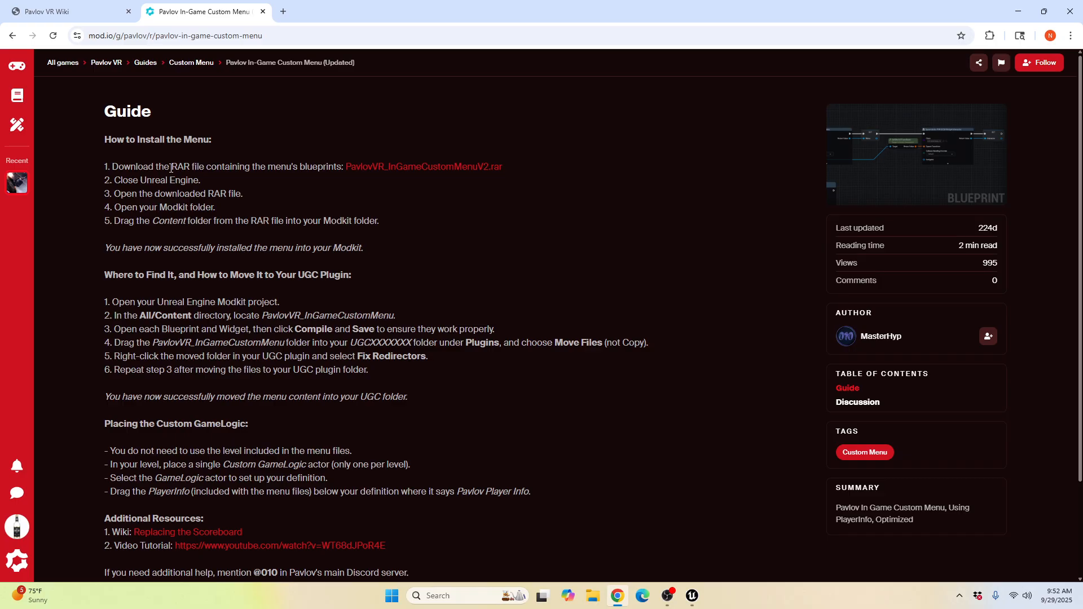
pyautogui.click(378, 170)
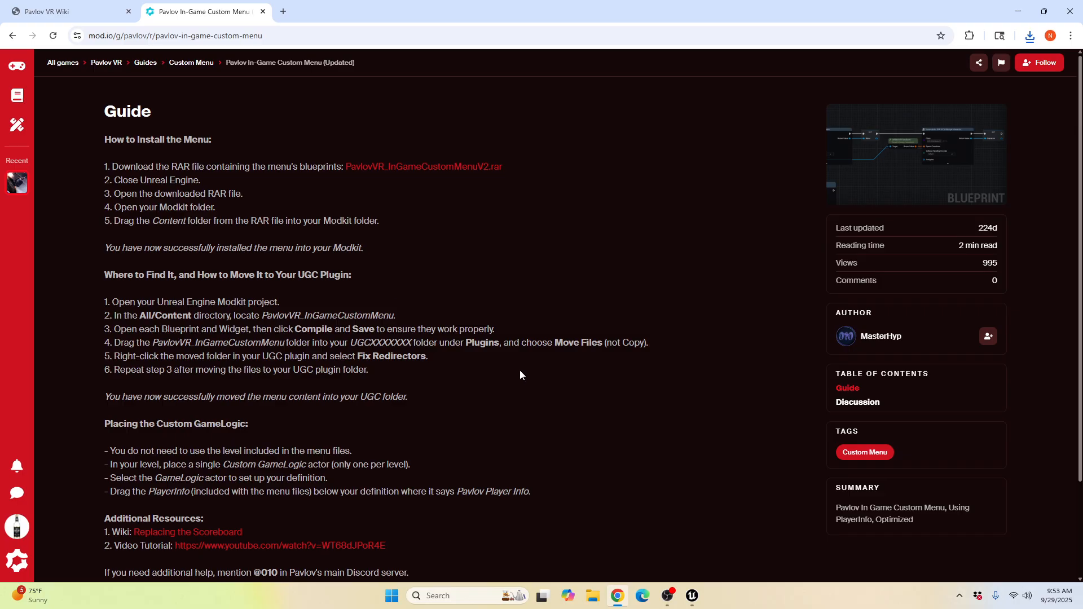
pyautogui.scroll(-2, 534, 384)
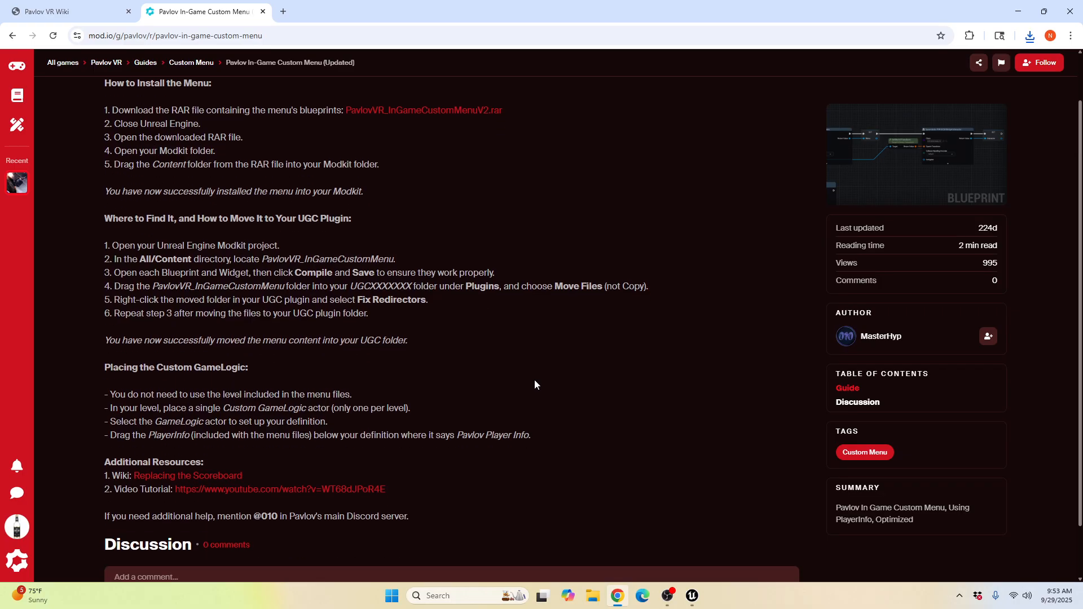
# Step: Switch to Unreal Editor and open the PavlovVR_InGameCustomMenu folder inside the project's Content directory
pyautogui.click(694, 601)
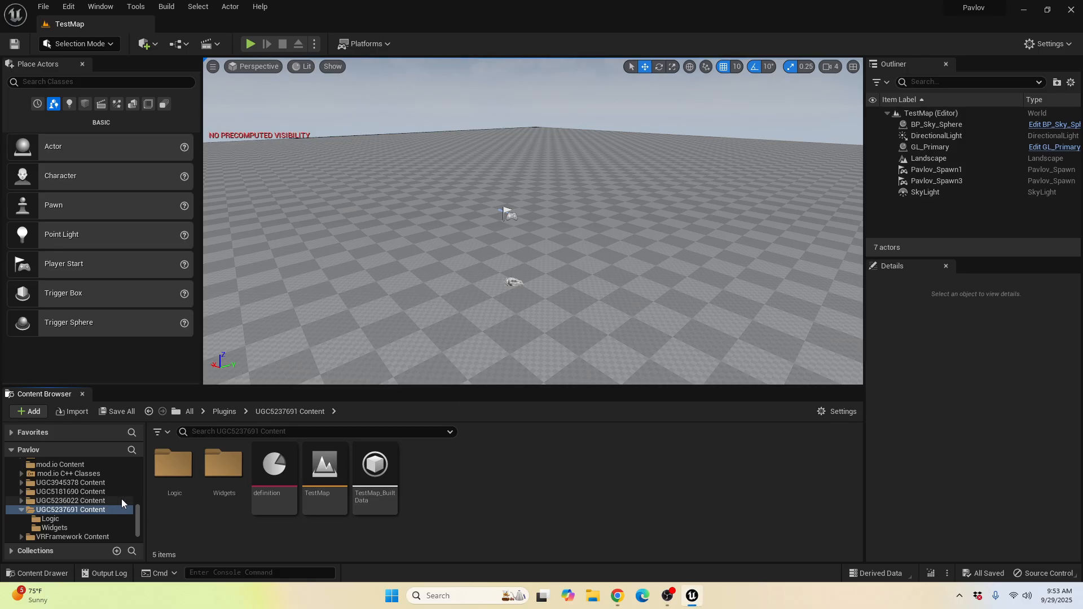
pyautogui.scroll(5, 116, 506)
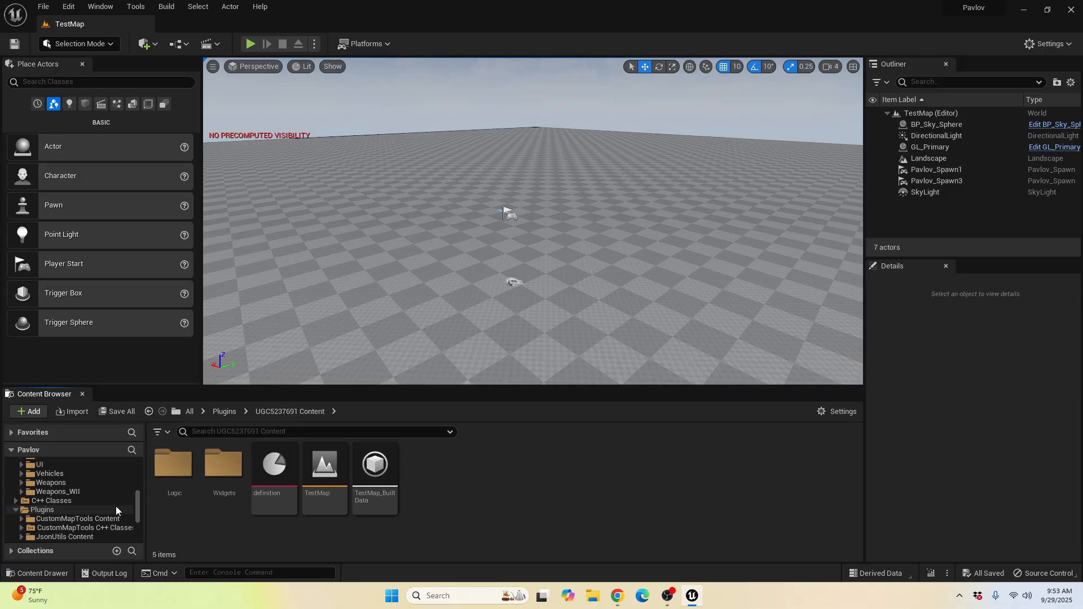
pyautogui.scroll(7, 101, 493)
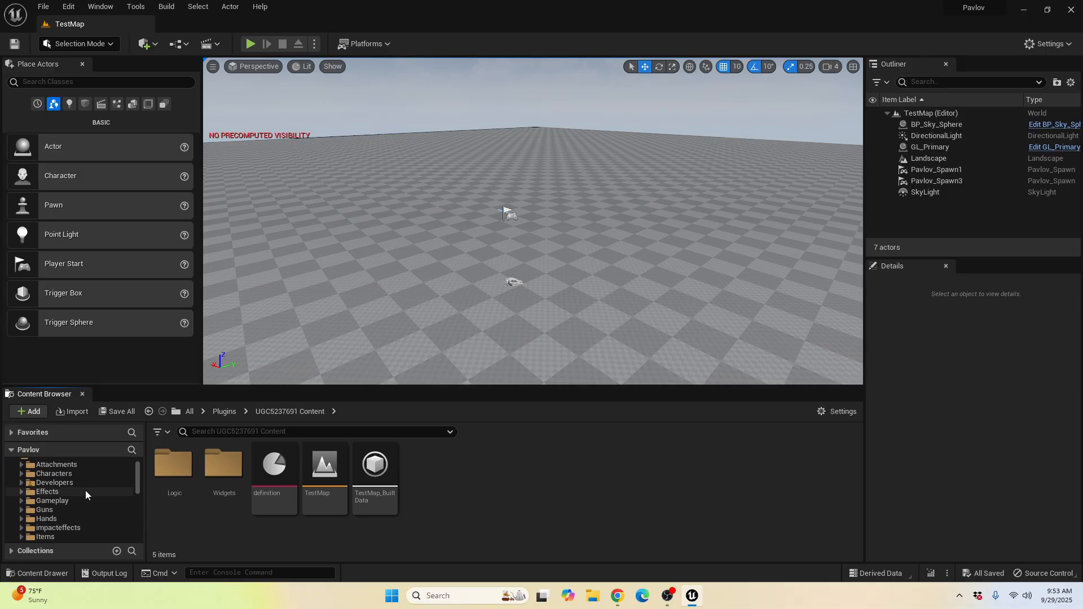
pyautogui.click(39, 473)
pyautogui.scroll(-3, 113, 502)
pyautogui.scroll(-2, 110, 497)
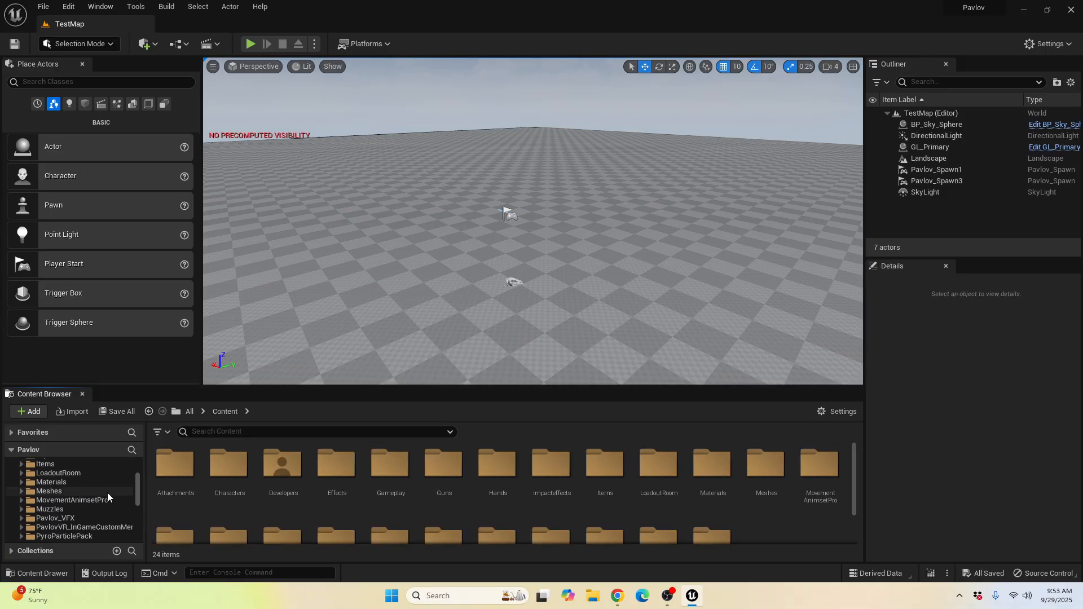
pyautogui.click(100, 510)
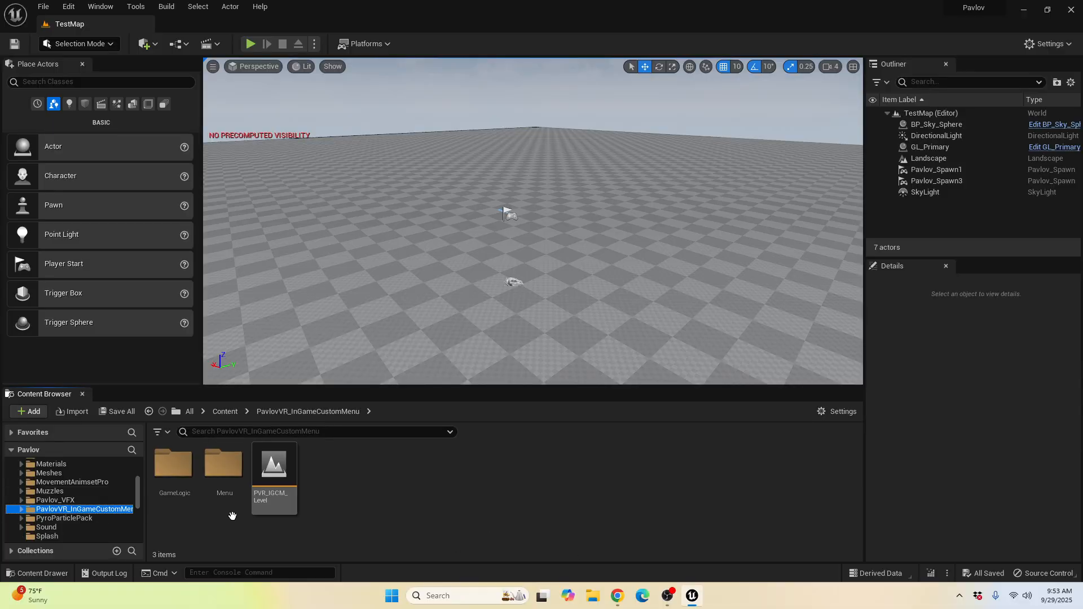
# Step: Open the PVR_IGCM_GameLogic blueprint from the custom menu's GameLogic folder
pyautogui.click(183, 487)
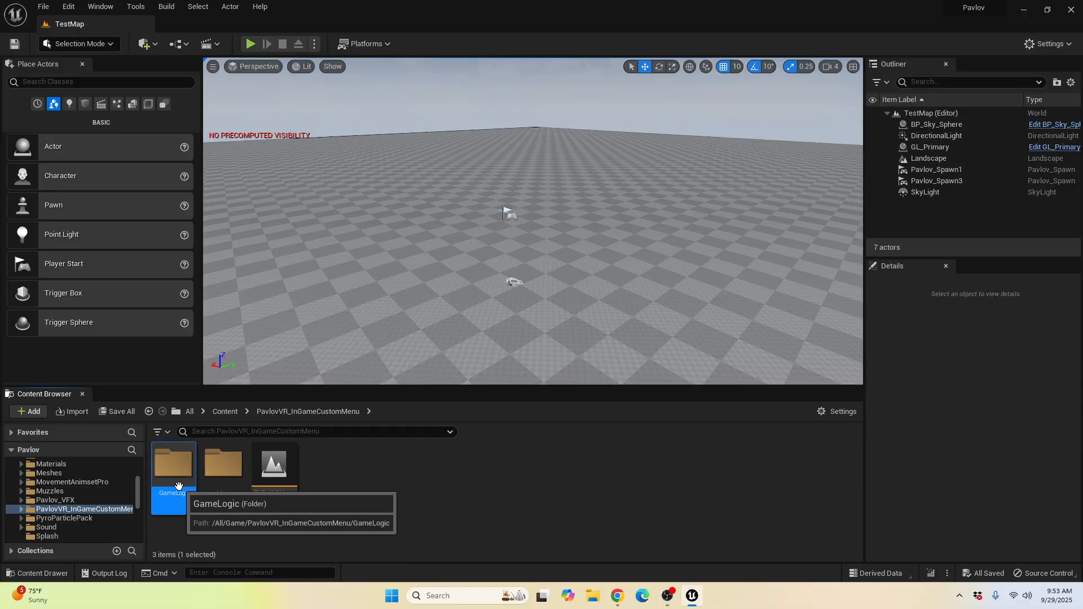
pyautogui.doubleClick(177, 485)
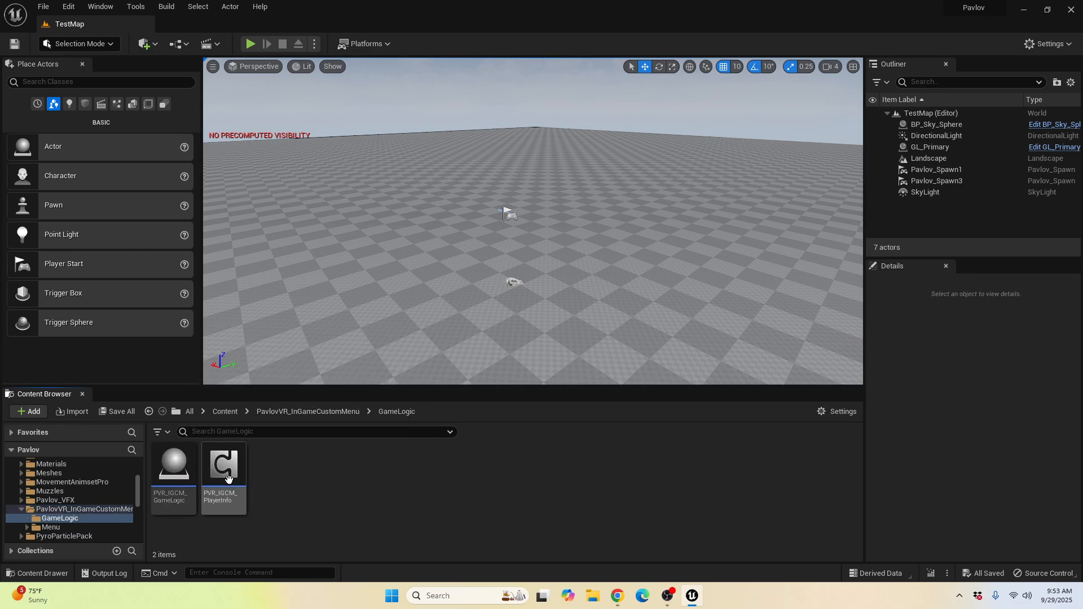
pyautogui.doubleClick(166, 475)
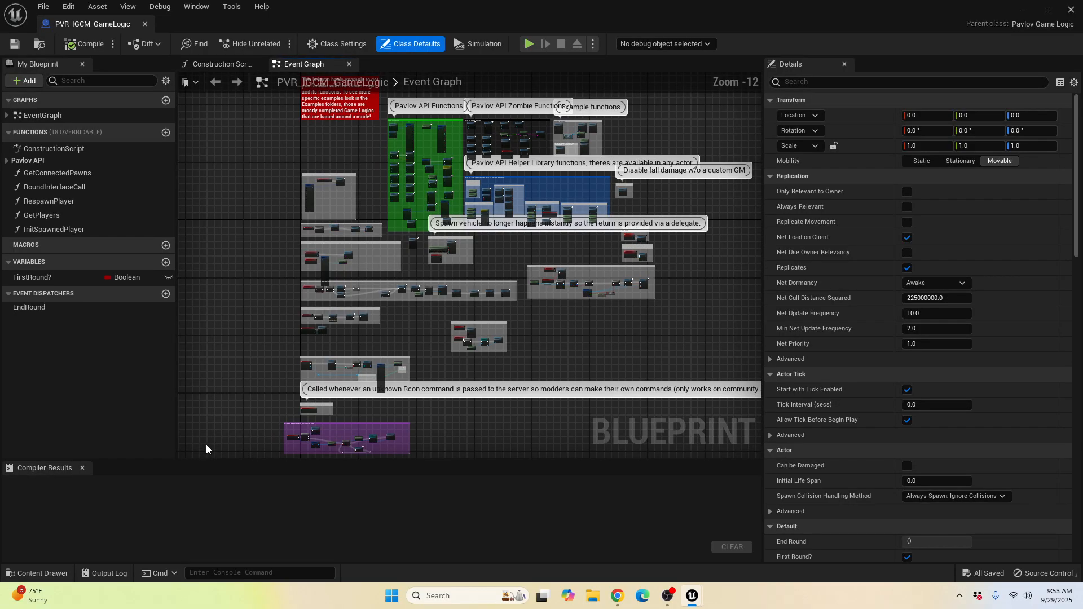
# Step: Examine the purple "Called when a player spawns in, Pavlov Custom Menu" node group in the event graph
pyautogui.scroll(3, 450, 384)
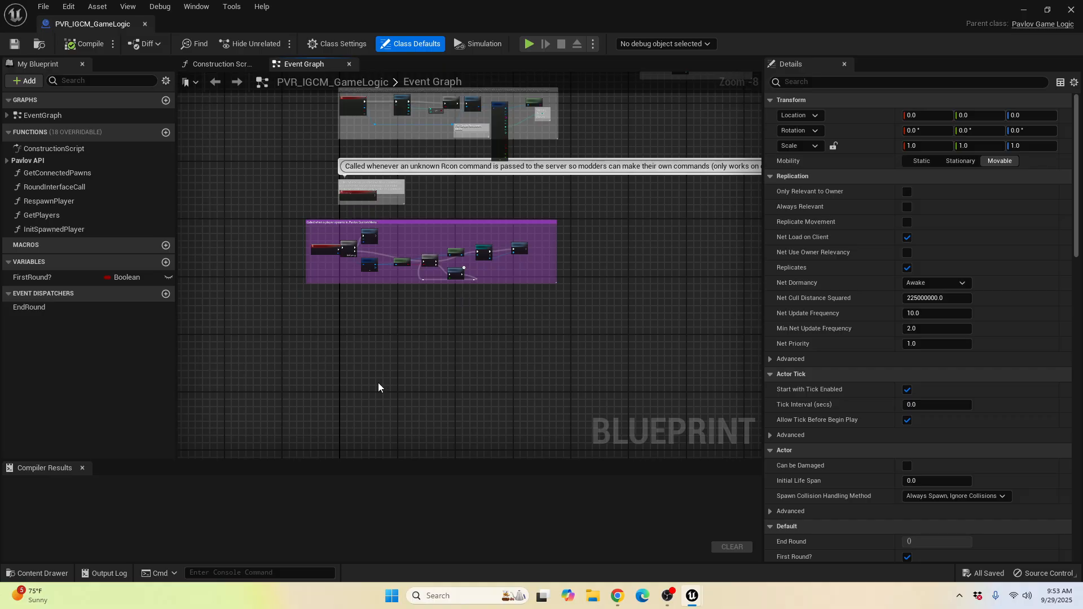
pyautogui.moveTo(341, 320); pyautogui.dragTo(400, 343, button='right')
pyautogui.scroll(5, 390, 293)
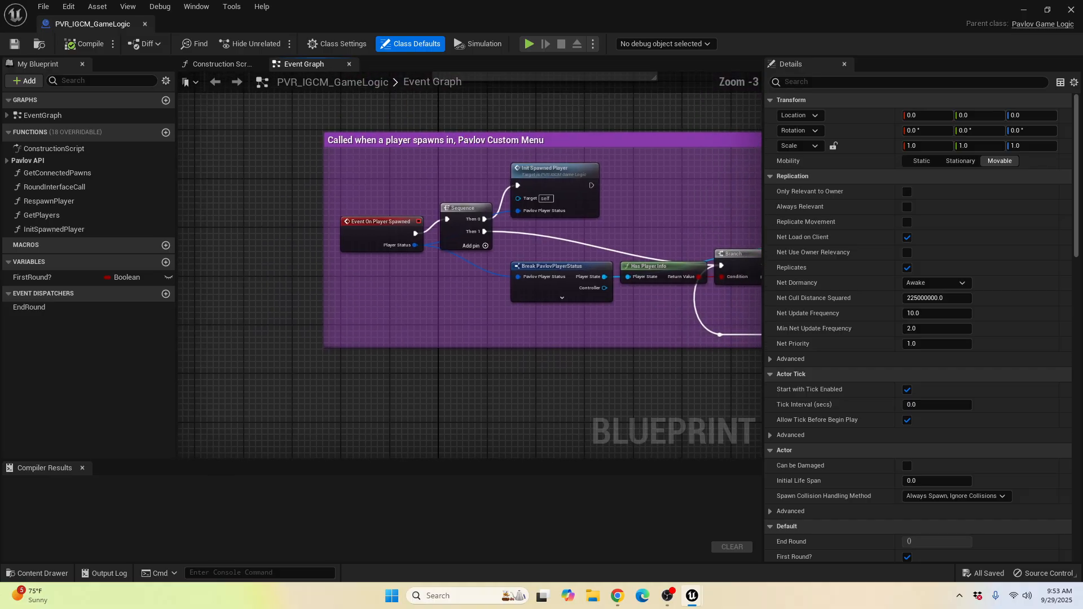
pyautogui.moveTo(549, 346); pyautogui.dragTo(355, 371, button='right')
pyautogui.scroll(-1, 512, 381)
pyautogui.scroll(-1, 354, 372)
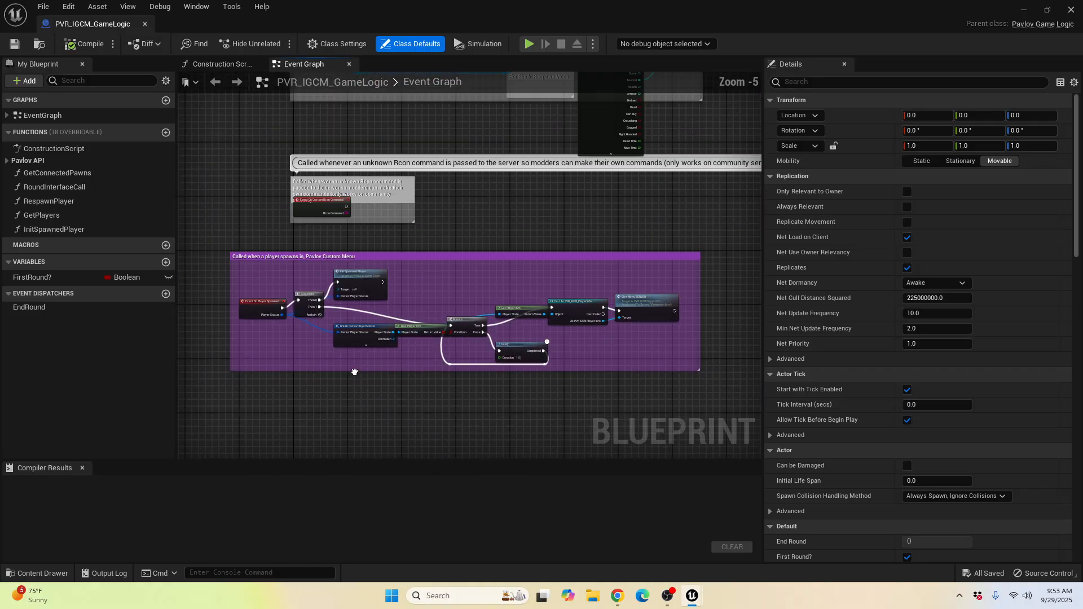
pyautogui.scroll(1, 343, 264)
pyautogui.moveTo(256, 284); pyautogui.dragTo(276, 214, button='right')
pyautogui.scroll(3, 394, 247)
pyautogui.scroll(-2, 469, 228)
pyautogui.scroll(-1, 295, 212)
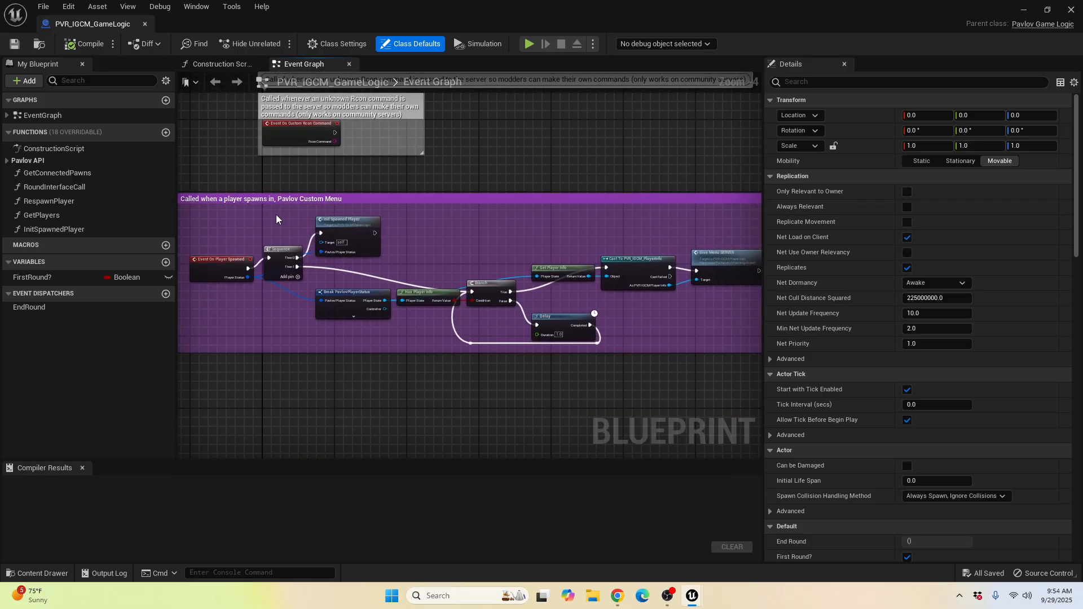
# Step: Copy the purple group's nodes from Sequence through Give Menu SERVER, leaving out Event On Player Spawned
pyautogui.moveTo(273, 213); pyautogui.dragTo(430, 361)
pyautogui.moveTo(367, 348); pyautogui.dragTo(680, 330, button='right')
pyautogui.moveTo(490, 317); pyautogui.dragTo(592, 313, button='right')
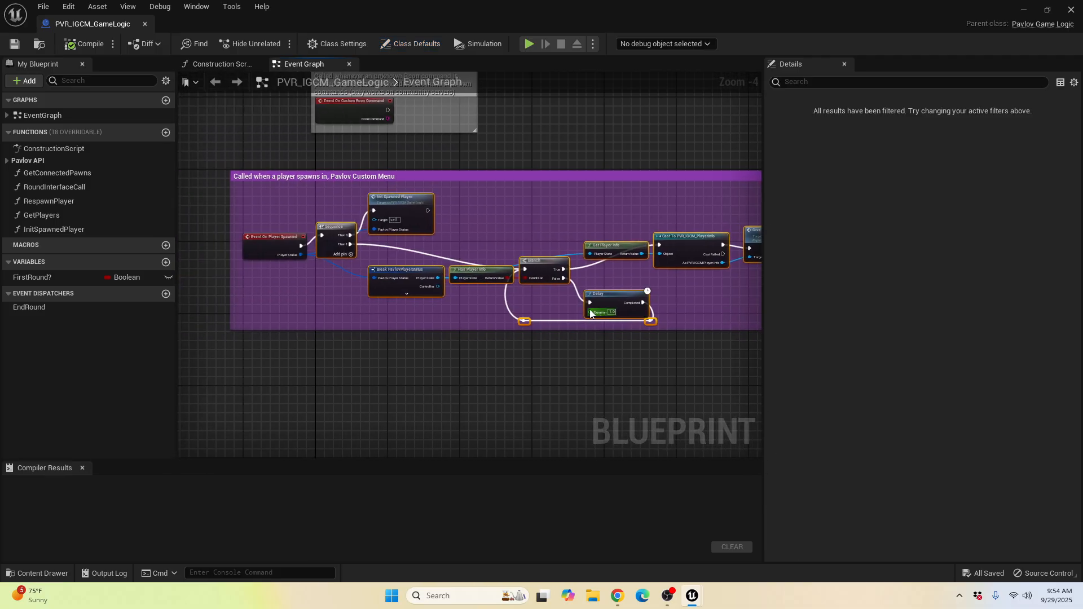
pyautogui.rightClick(447, 254)
pyautogui.press('Escape')
pyautogui.rightClick(419, 269)
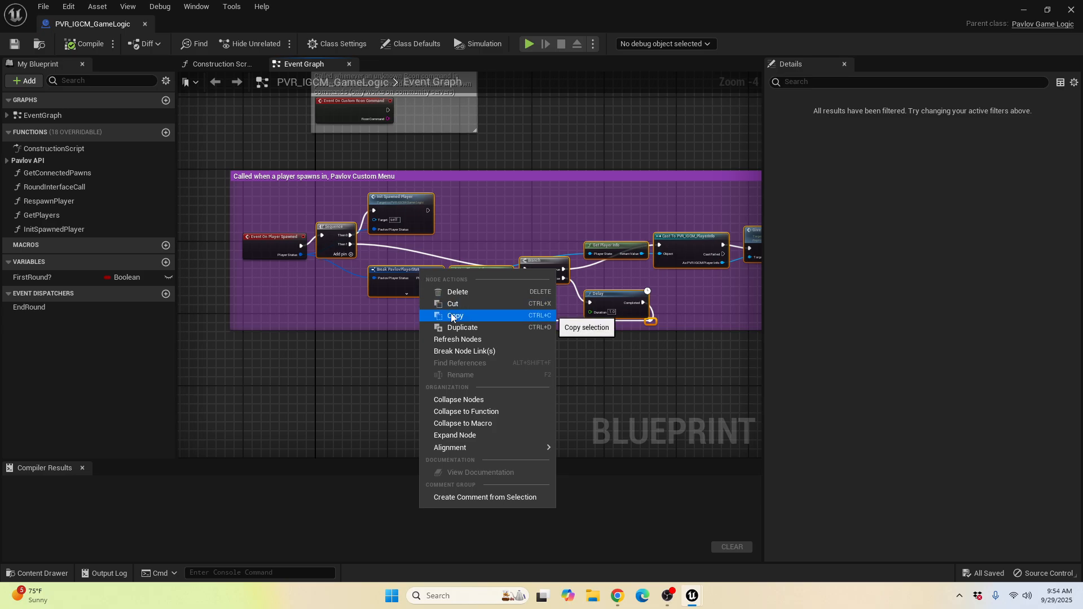
pyautogui.click(469, 238)
pyautogui.moveTo(299, 188); pyautogui.dragTo(371, 222)
pyautogui.click(309, 196)
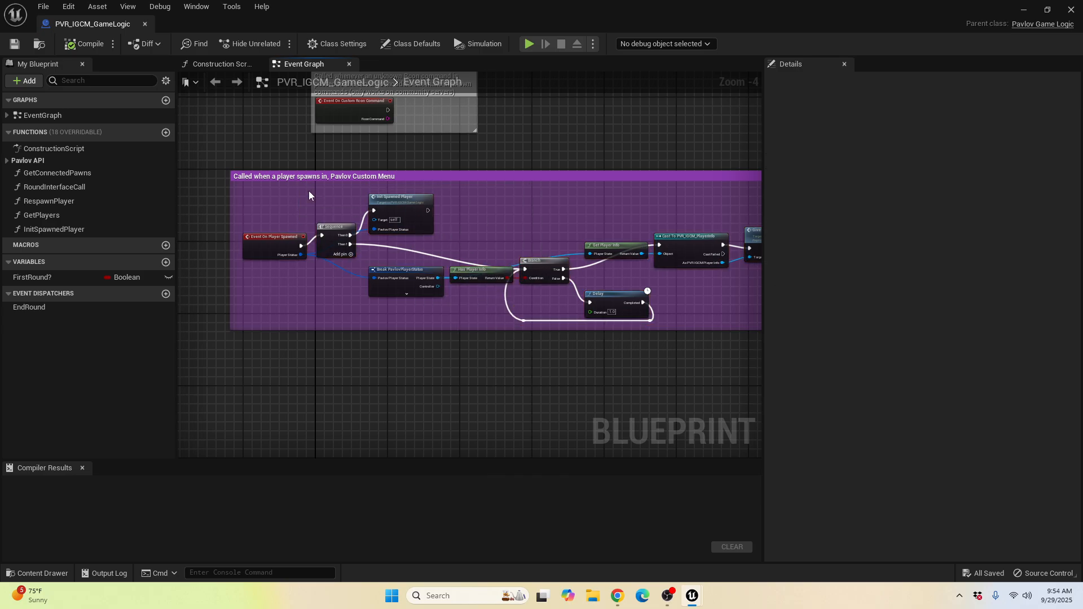
pyautogui.moveTo(311, 182); pyautogui.dragTo(699, 340)
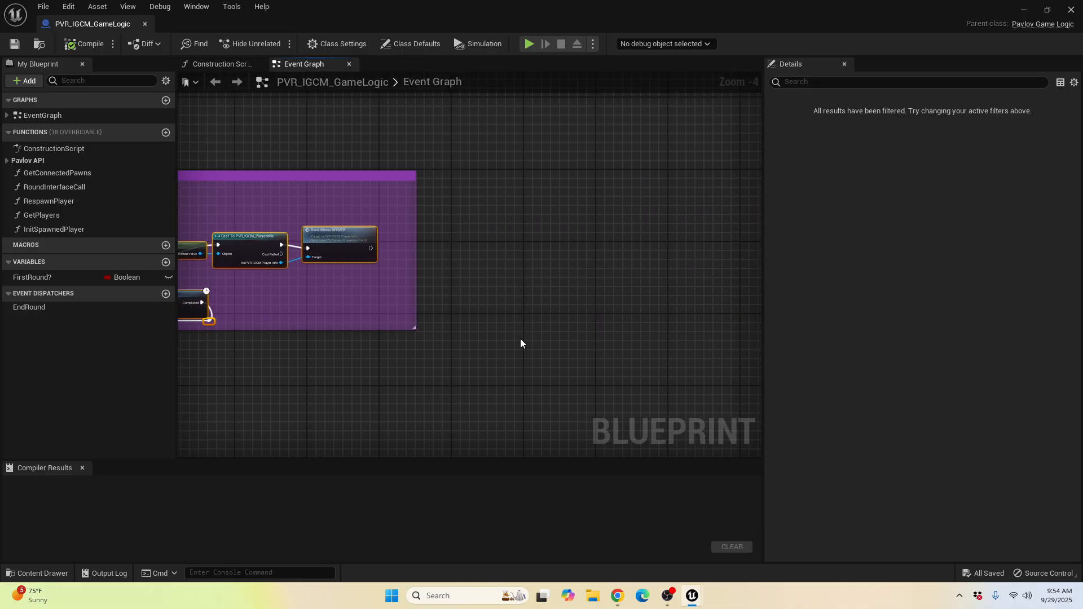
pyautogui.moveTo(385, 347); pyautogui.dragTo(764, 347, button='right')
pyautogui.click(533, 371)
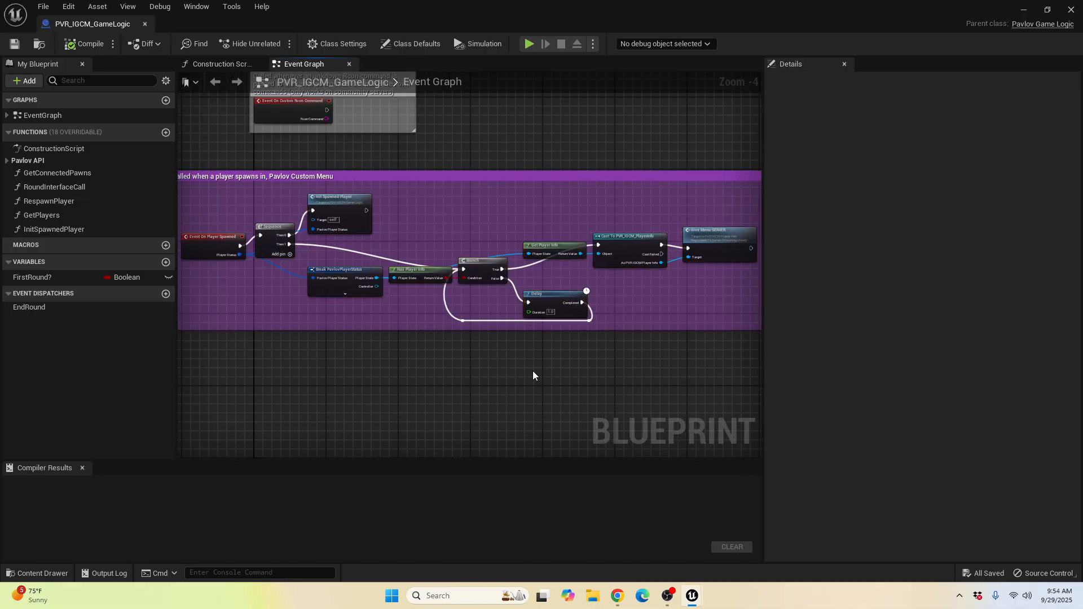
# Step: Close PVR_IGCM_GameLogic and open the GL_Primary game logic blueprint from the UGC5237691 Content Logic folder
pyautogui.click(145, 24)
pyautogui.scroll(-10, 82, 506)
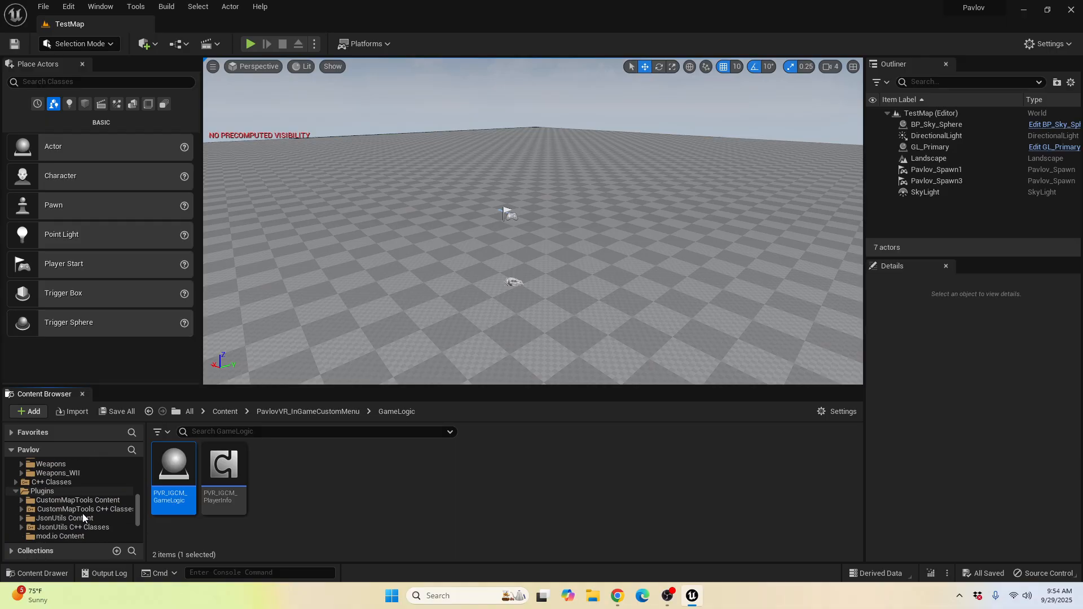
pyautogui.click(72, 501)
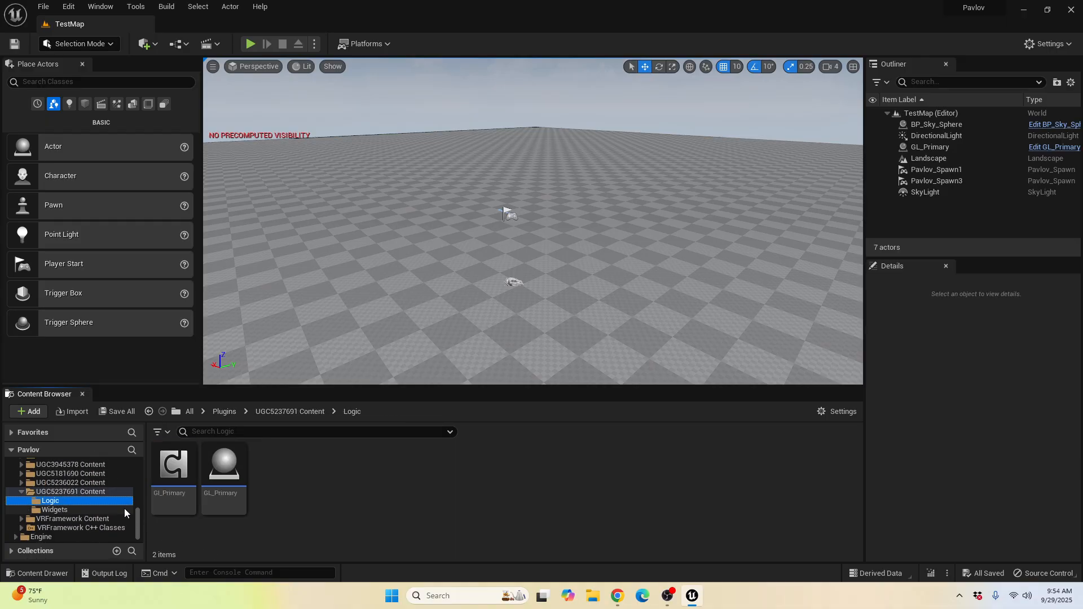
pyautogui.doubleClick(228, 477)
# Step: Delete the unconnected Drop Equipment node above Event On Player Spawned in the event graph
pyautogui.scroll(-1, 489, 257)
pyautogui.moveTo(493, 265); pyautogui.dragTo(353, 208, button='right')
pyautogui.click(352, 208)
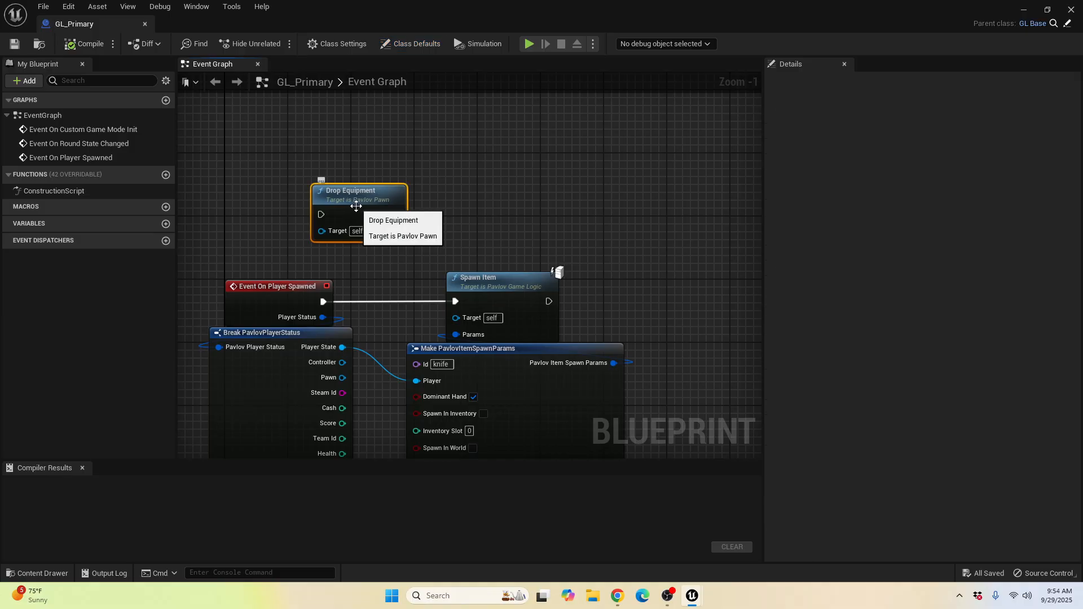
pyautogui.press('Delete')
# Step: Paste the copied custom menu nodes beside the Spawn Item nodes, choosing Do Nothing for the InitSpawnedPlayer reference
pyautogui.scroll(-3, 373, 259)
pyautogui.hotkey('ctrl', 'v')
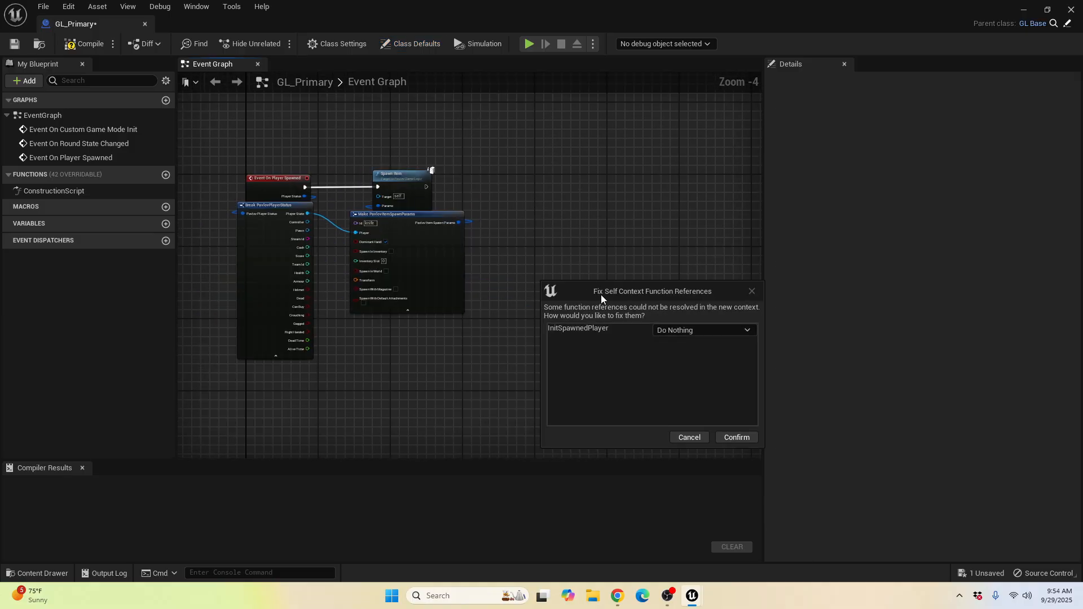
pyautogui.click(670, 333)
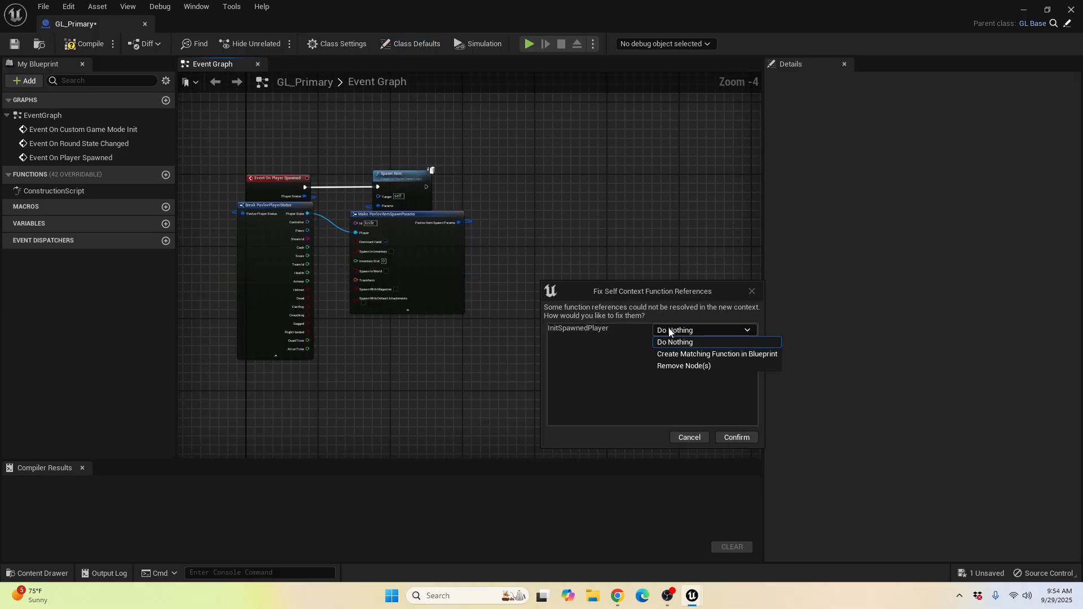
pyautogui.click(675, 342)
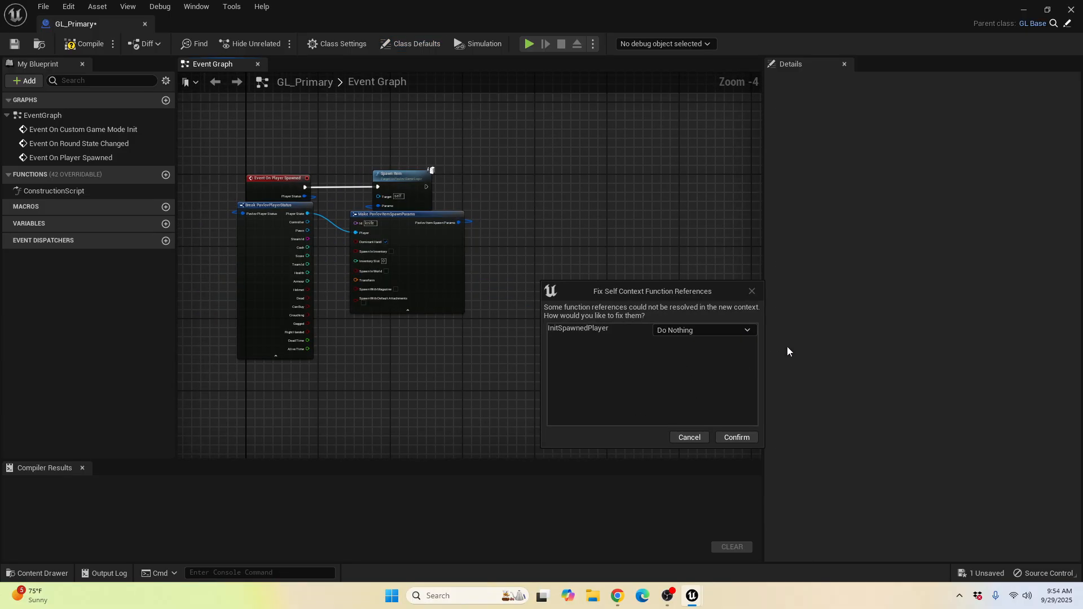
pyautogui.click(737, 438)
pyautogui.moveTo(531, 289); pyautogui.dragTo(626, 275)
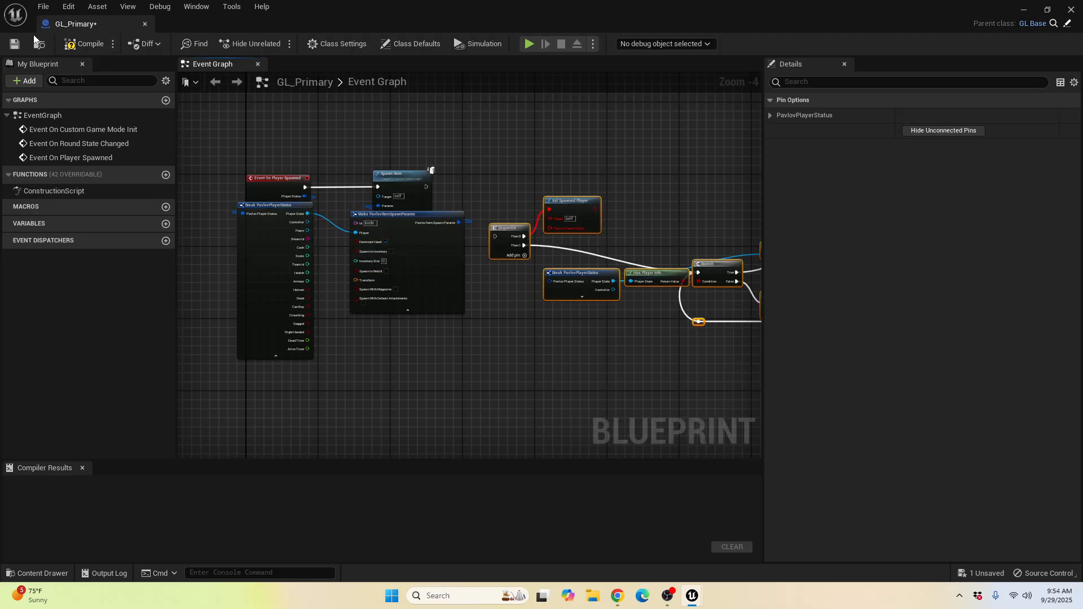
# Step: Refresh all nodes in GL_Primary and inspect the pasted Init Spawned Player node
pyautogui.click(42, 6)
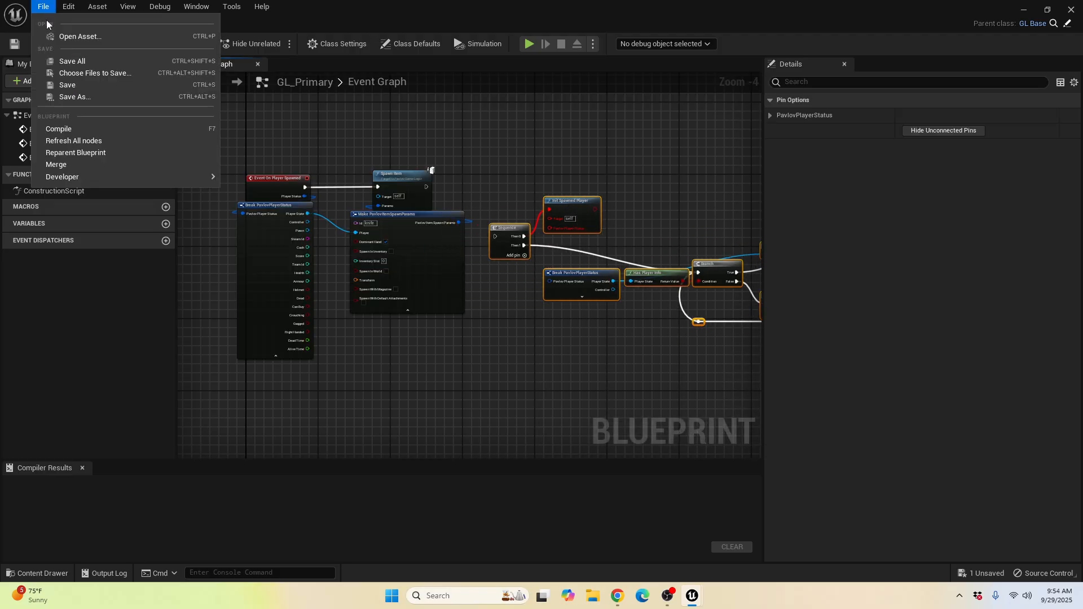
pyautogui.click(79, 141)
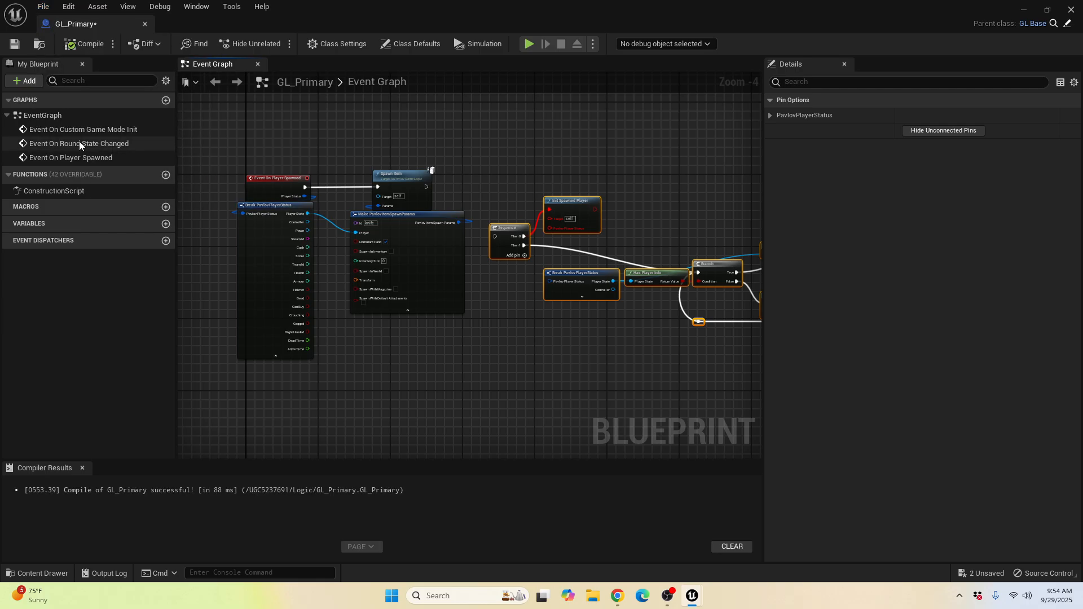
pyautogui.scroll(4, 502, 144)
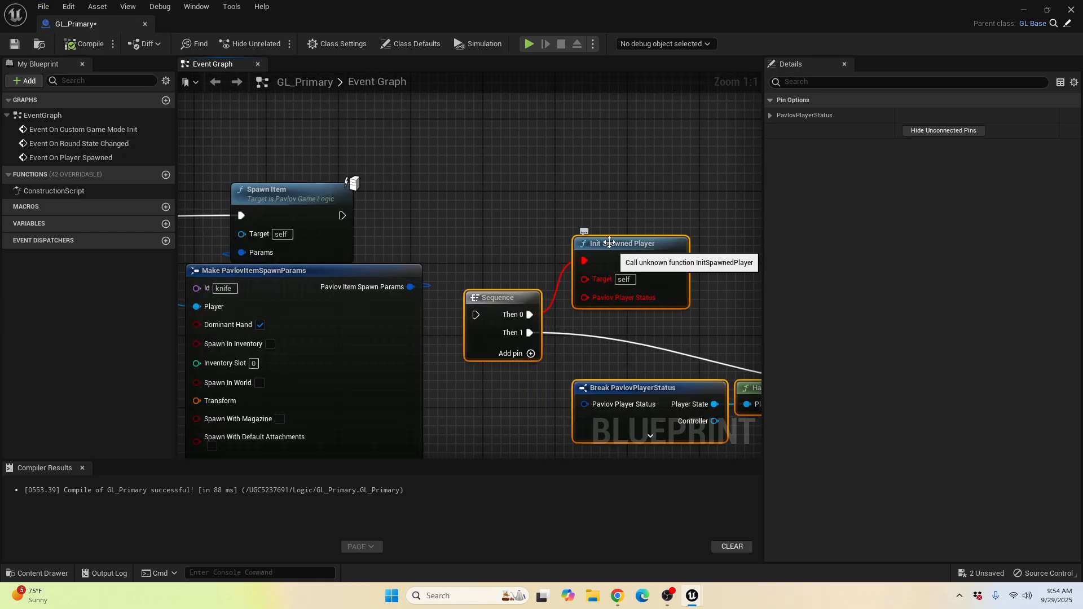
pyautogui.click(607, 212)
pyautogui.moveTo(478, 172); pyautogui.dragTo(244, 166, button='right')
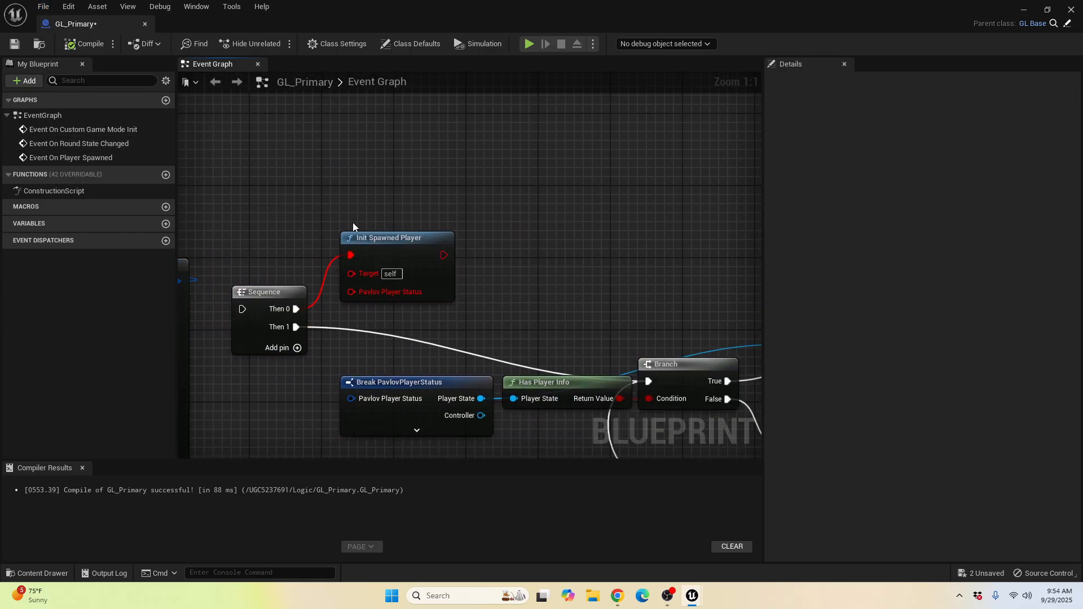
# Step: Delete the pasted Init Spawned Player node and break the execution link from Event On Player Spawned to Spawn Item
pyautogui.moveTo(478, 211); pyautogui.dragTo(380, 305)
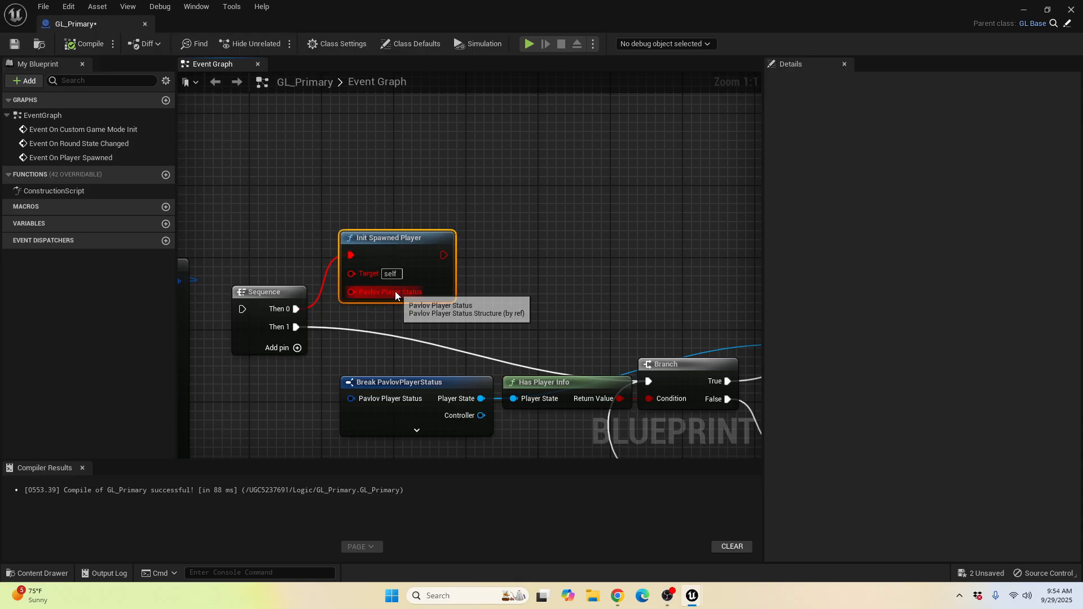
pyautogui.press('Delete')
pyautogui.moveTo(365, 282); pyautogui.dragTo(604, 304, button='right')
pyautogui.scroll(-2, 509, 315)
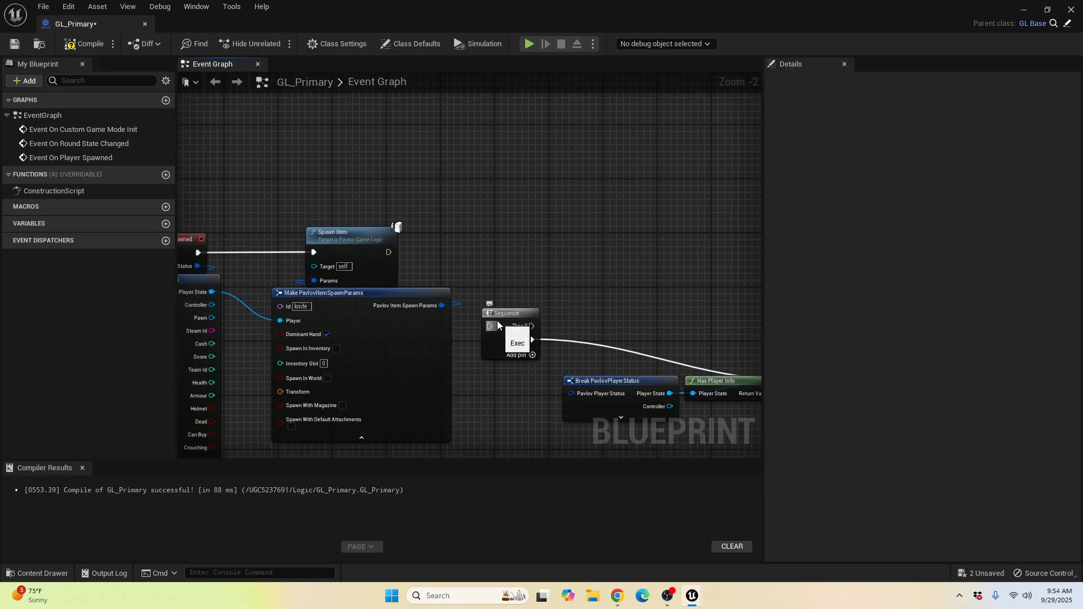
pyautogui.moveTo(328, 246); pyautogui.dragTo(405, 253, button='right')
pyautogui.rightClick(389, 259)
pyautogui.click(355, 245)
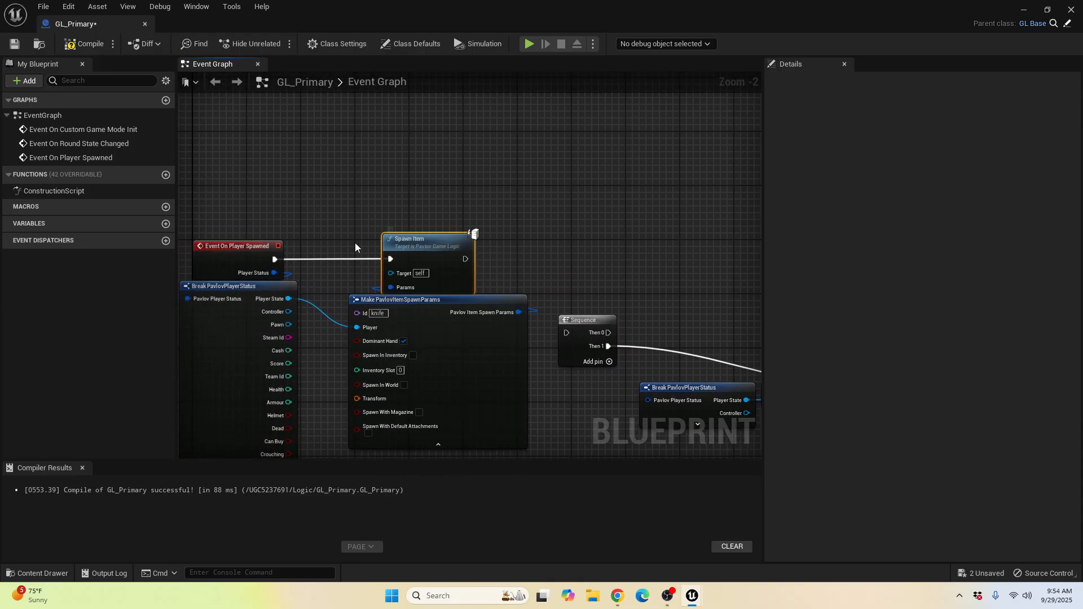
pyautogui.rightClick(390, 274)
pyautogui.rightClick(390, 260)
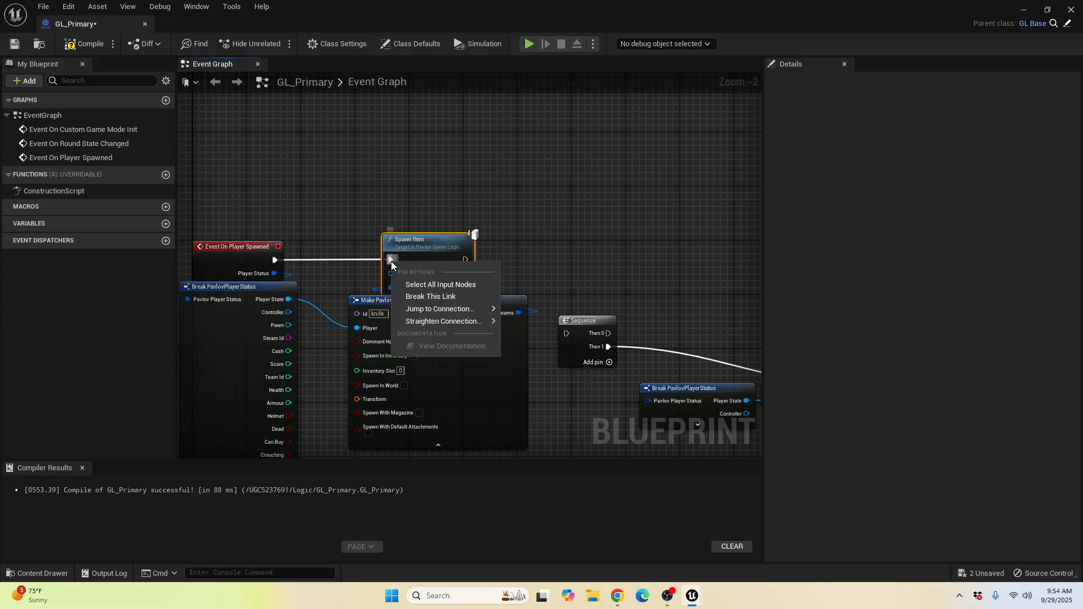
pyautogui.click(428, 300)
# Step: Delete the pasted Break PavlovPlayerStatus node that feeds Has Player Info
pyautogui.moveTo(371, 239); pyautogui.dragTo(367, 170, button='right')
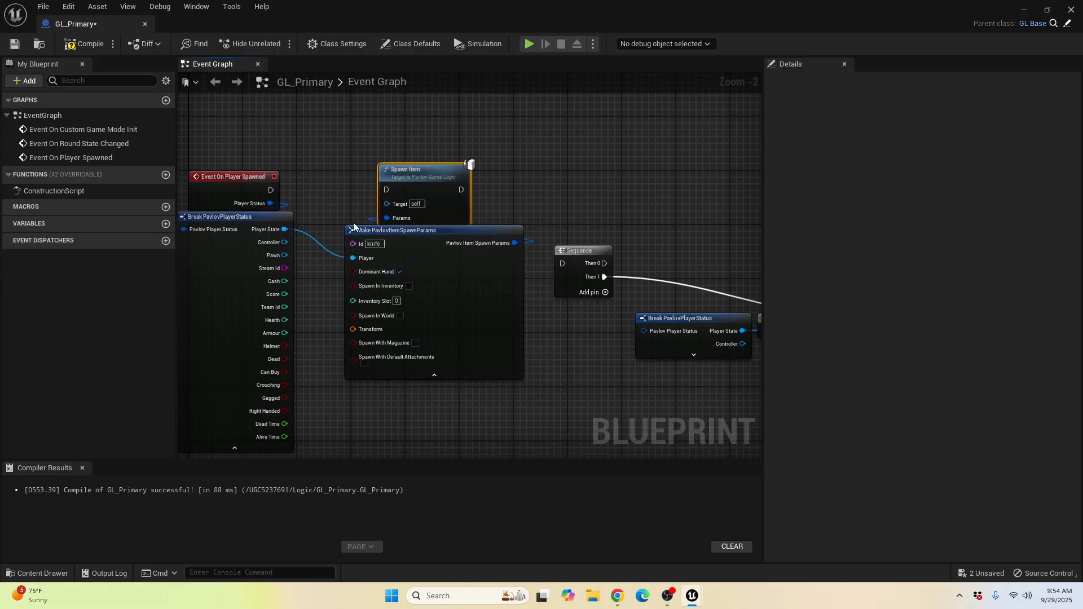
pyautogui.click(689, 319)
pyautogui.moveTo(664, 305); pyautogui.dragTo(239, 238, button='right')
pyautogui.moveTo(307, 219); pyautogui.dragTo(363, 225, button='right')
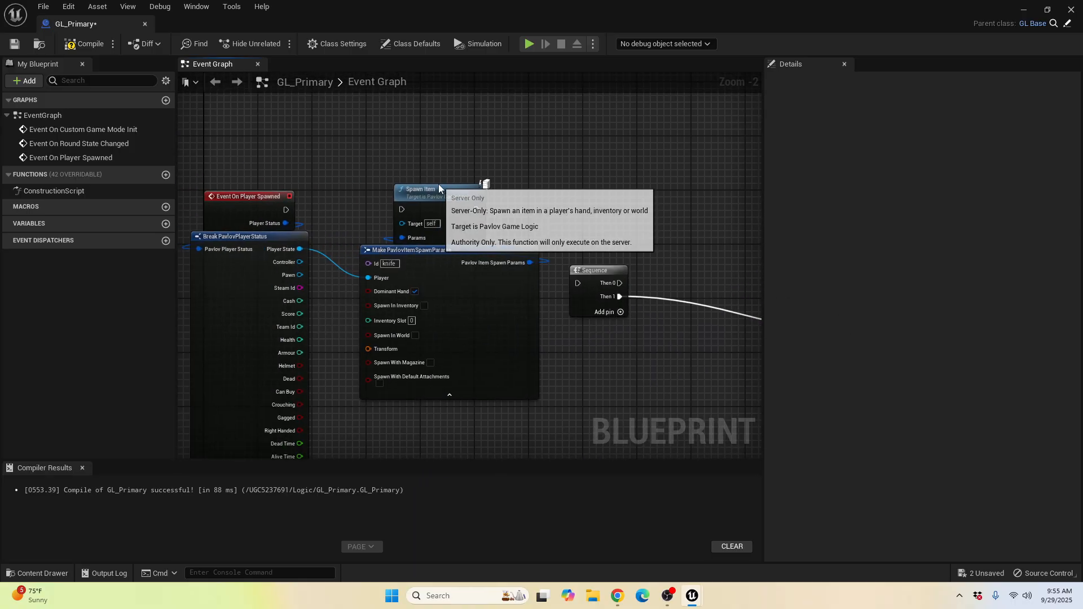
# Step: Move the Spawn Item and Make PavlovItemSpawnParams nodes up and away from Event On Player Spawned
pyautogui.click(440, 188)
pyautogui.keyDown('ctrl'); pyautogui.click(443, 250); pyautogui.keyUp('ctrl')
pyautogui.moveTo(445, 198); pyautogui.dragTo(667, 57)
# Step: Move the pasted Sequence node group beside Event On Player Spawned and connect the event's execution output to the Sequence
pyautogui.moveTo(524, 329); pyautogui.dragTo(508, 161, button='right')
pyautogui.click(585, 274)
pyautogui.scroll(-4, 469, 196)
pyautogui.moveTo(585, 273); pyautogui.dragTo(428, 214, button='right')
pyautogui.moveTo(397, 219); pyautogui.dragTo(698, 302)
pyautogui.scroll(3, 325, 233)
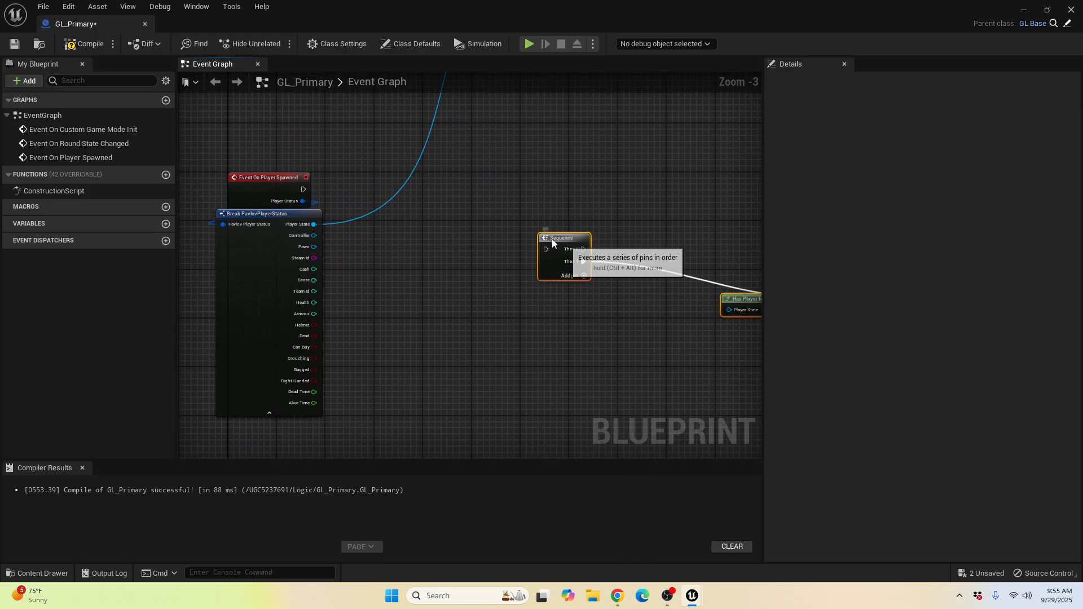
pyautogui.moveTo(586, 260); pyautogui.dragTo(397, 194)
pyautogui.moveTo(302, 190); pyautogui.dragTo(376, 189)
# Step: Connect the Sequence's Then 0 output to Spawn Item and bring the Spawn Item and Make PavlovItemSpawnParams nodes closer
pyautogui.moveTo(456, 172); pyautogui.dragTo(440, 312, button='right')
pyautogui.scroll(2, 463, 207)
pyautogui.scroll(-4, 474, 404)
pyautogui.scroll(3, 439, 314)
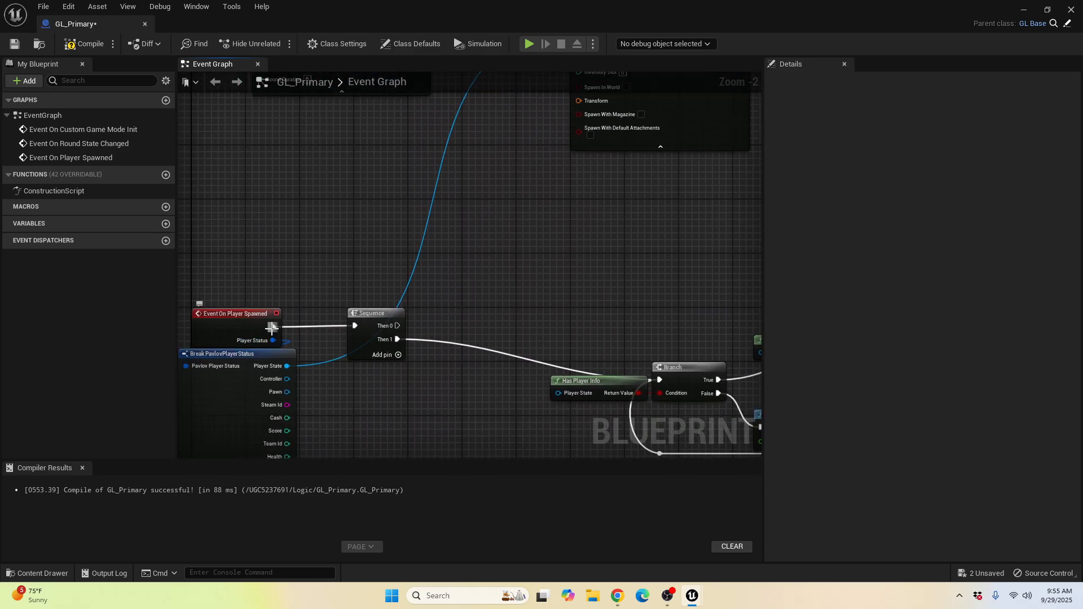
pyautogui.scroll(-2, 452, 290)
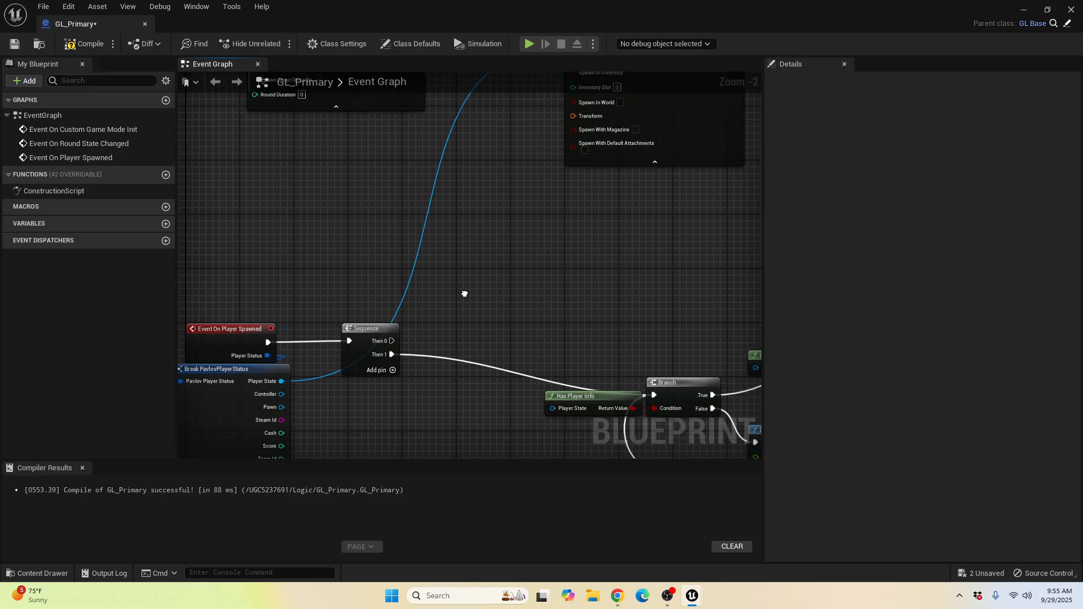
pyautogui.moveTo(525, 148); pyautogui.dragTo(382, 391)
pyautogui.moveTo(609, 127); pyautogui.dragTo(510, 250)
pyautogui.moveTo(549, 137); pyautogui.dragTo(533, 265)
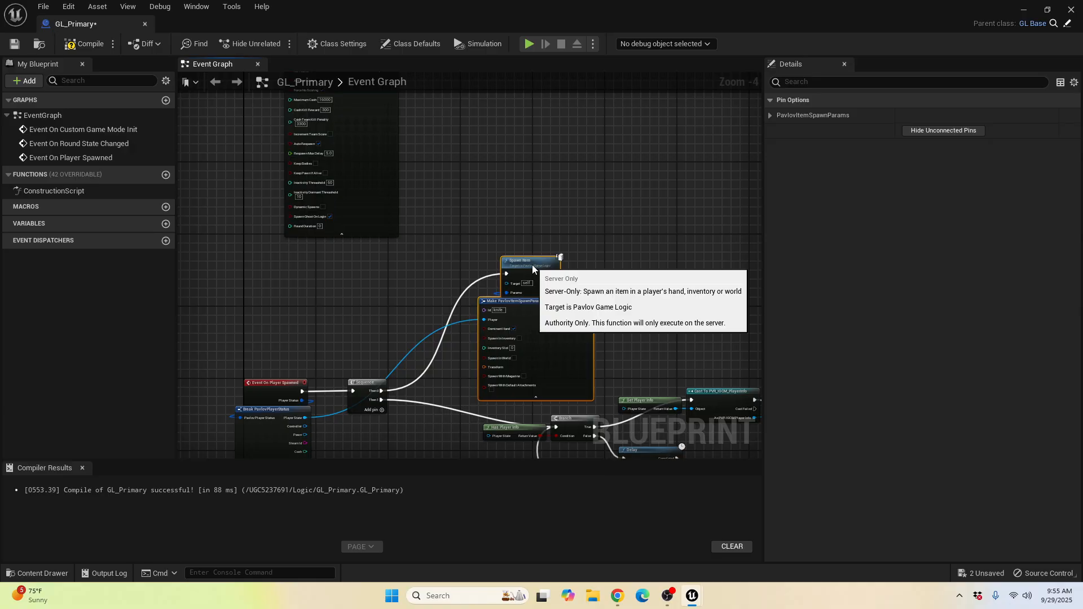
pyautogui.click(401, 296)
# Step: Connect Player State from Break PavlovPlayerStatus to the Player State inputs of Has Player Info and Get Player Info
pyautogui.moveTo(460, 359); pyautogui.dragTo(425, 223, button='right')
pyautogui.scroll(2, 457, 273)
pyautogui.moveTo(458, 273); pyautogui.dragTo(423, 271, button='right')
pyautogui.moveTo(185, 320); pyautogui.dragTo(362, 274, button='right')
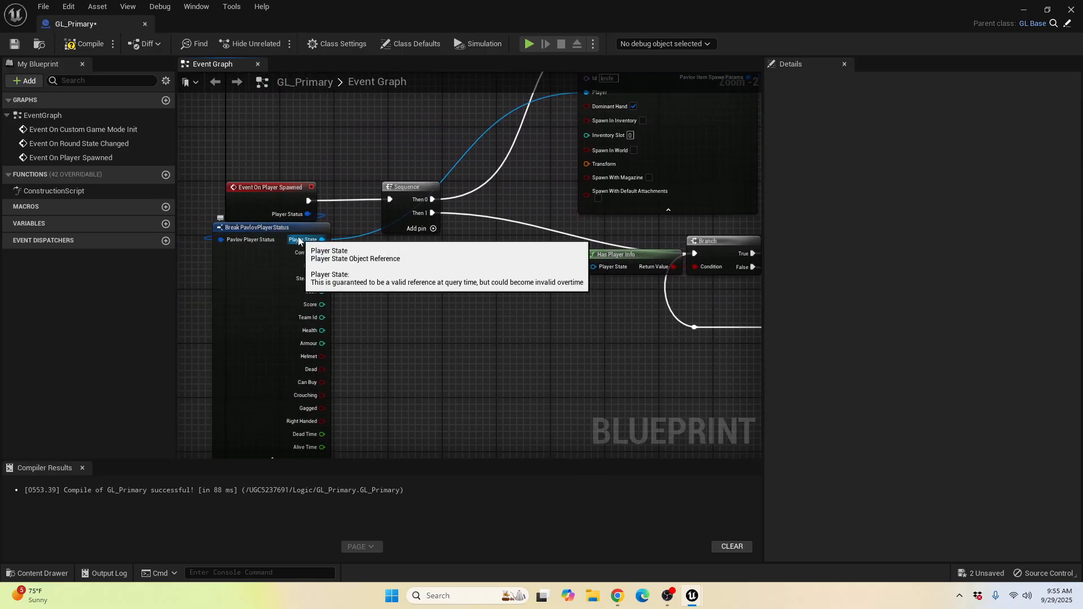
pyautogui.moveTo(300, 240); pyautogui.dragTo(594, 267)
pyautogui.moveTo(302, 243); pyautogui.dragTo(583, 230)
# Step: Delete the Cast To PVR_IGCM_PlayerInfo and Give Menu SERVER nodes, and compile and save GL_Primary
pyautogui.moveTo(649, 247); pyautogui.dragTo(415, 313, button='right')
pyautogui.moveTo(516, 344); pyautogui.dragTo(401, 330, button='right')
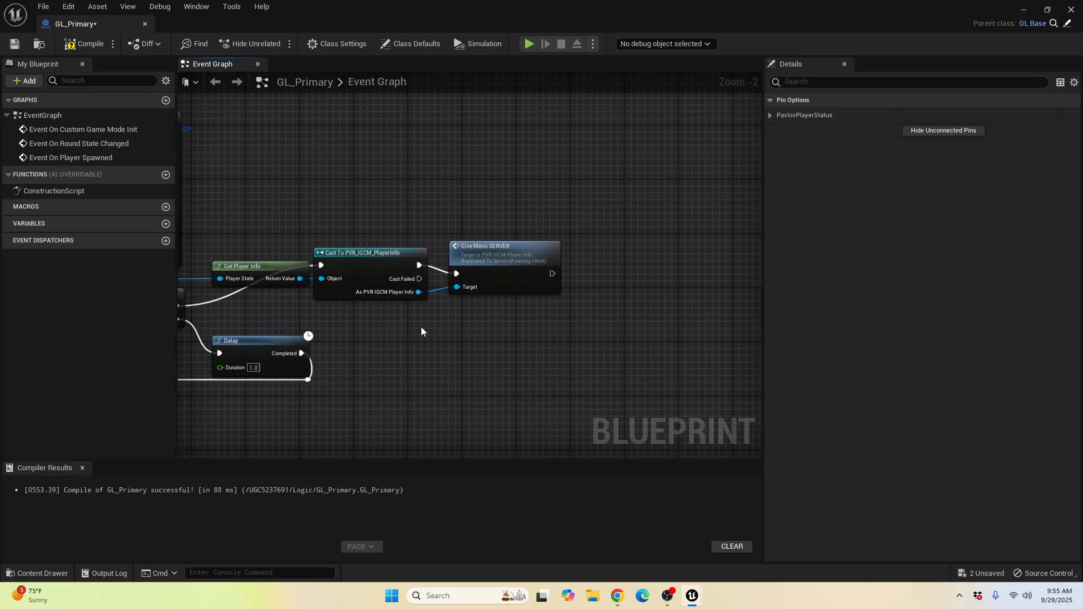
pyautogui.moveTo(305, 207); pyautogui.dragTo(539, 204, button='right')
pyautogui.moveTo(590, 237); pyautogui.dragTo(455, 234, button='right')
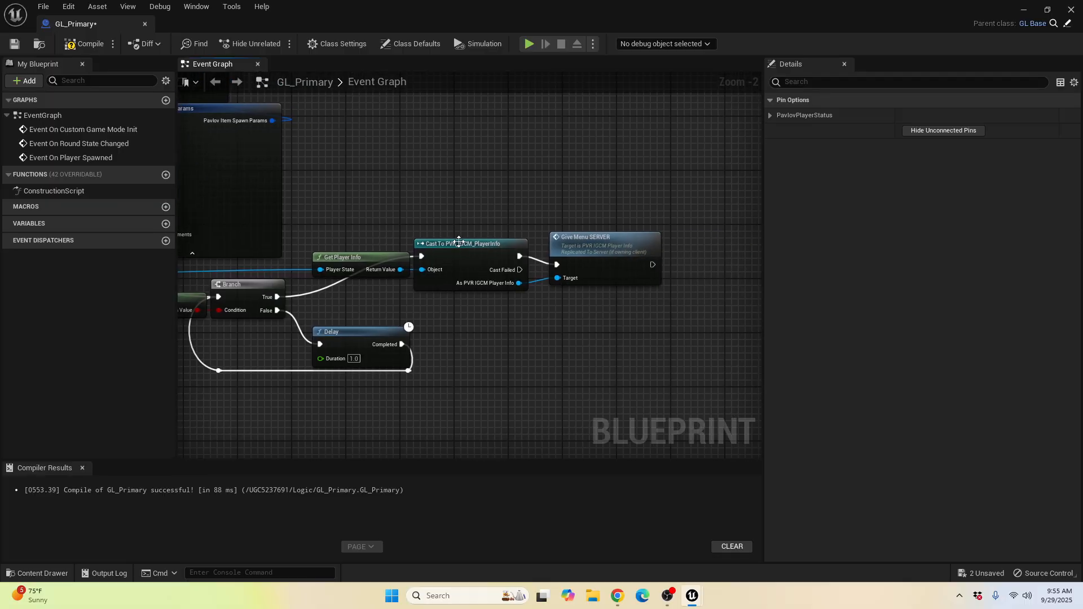
pyautogui.click(469, 243)
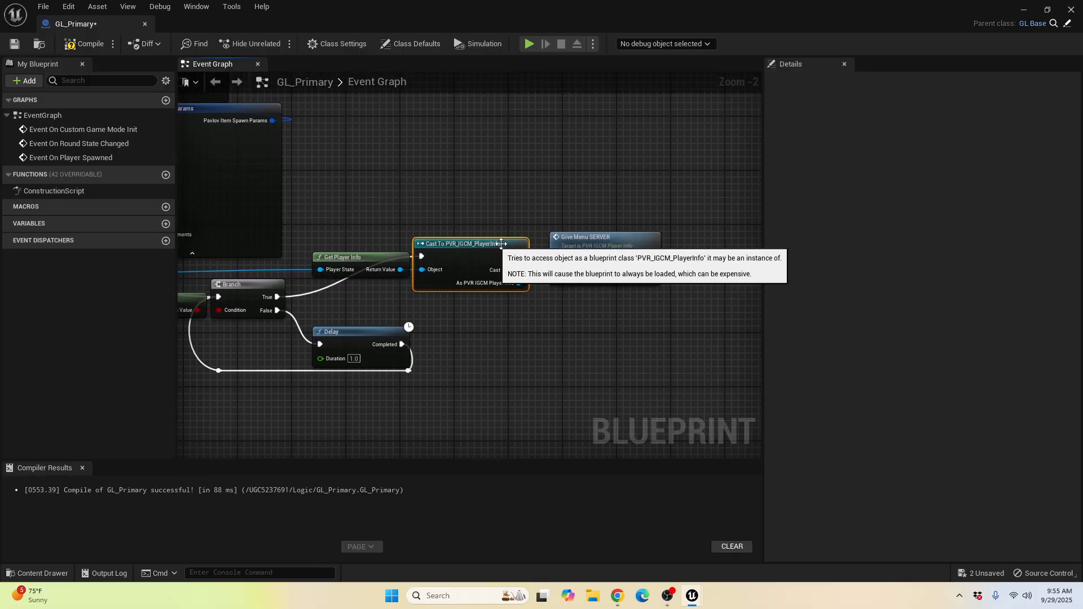
pyautogui.press('Delete')
pyautogui.click(583, 244)
pyautogui.moveTo(419, 275); pyautogui.dragTo(509, 282, button='right')
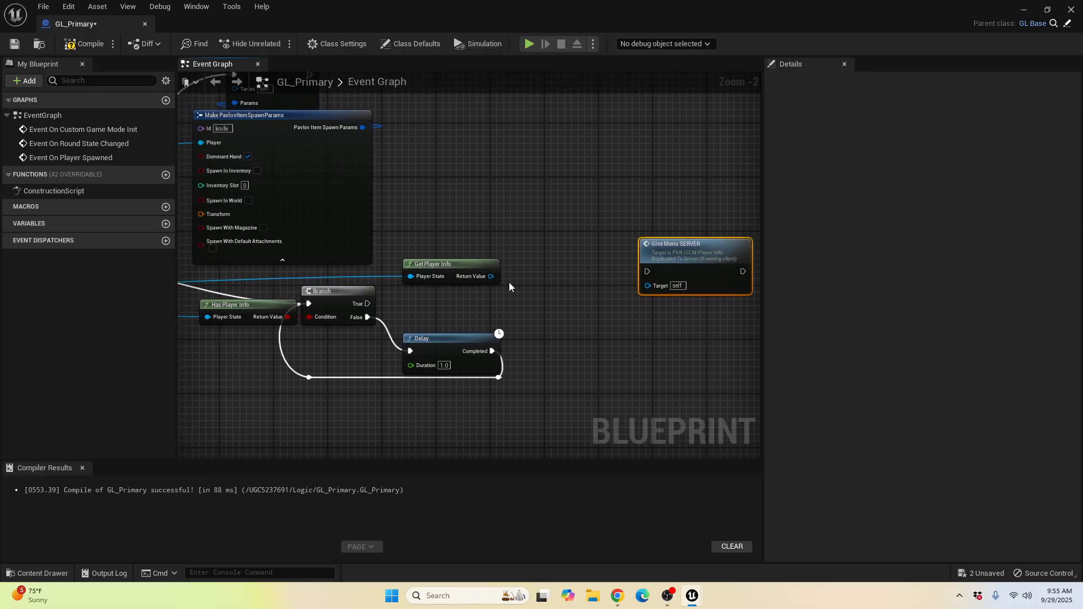
pyautogui.press('Delete')
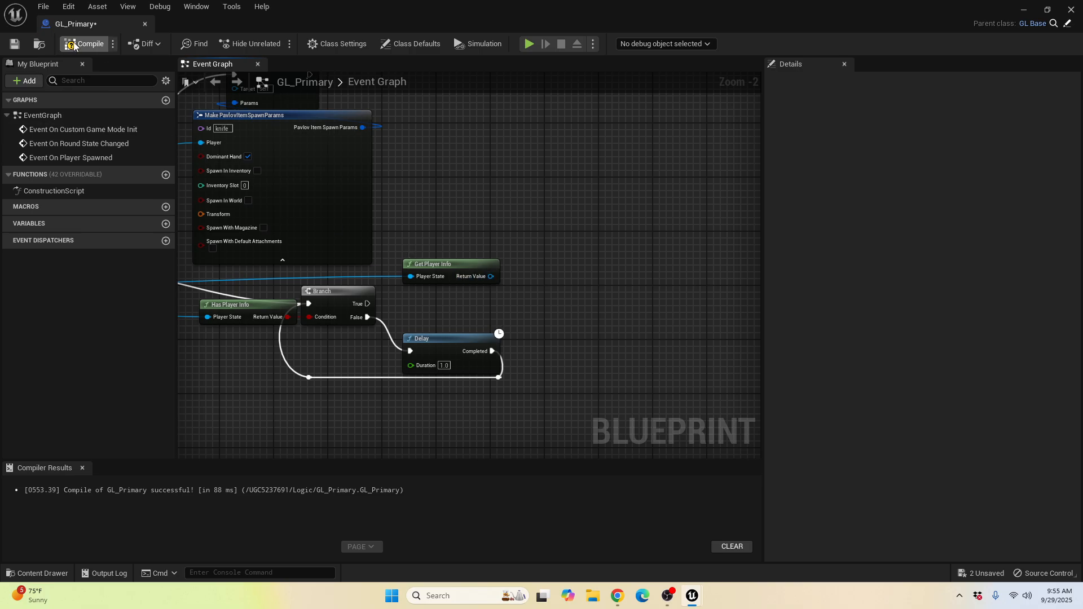
pyautogui.click(74, 45)
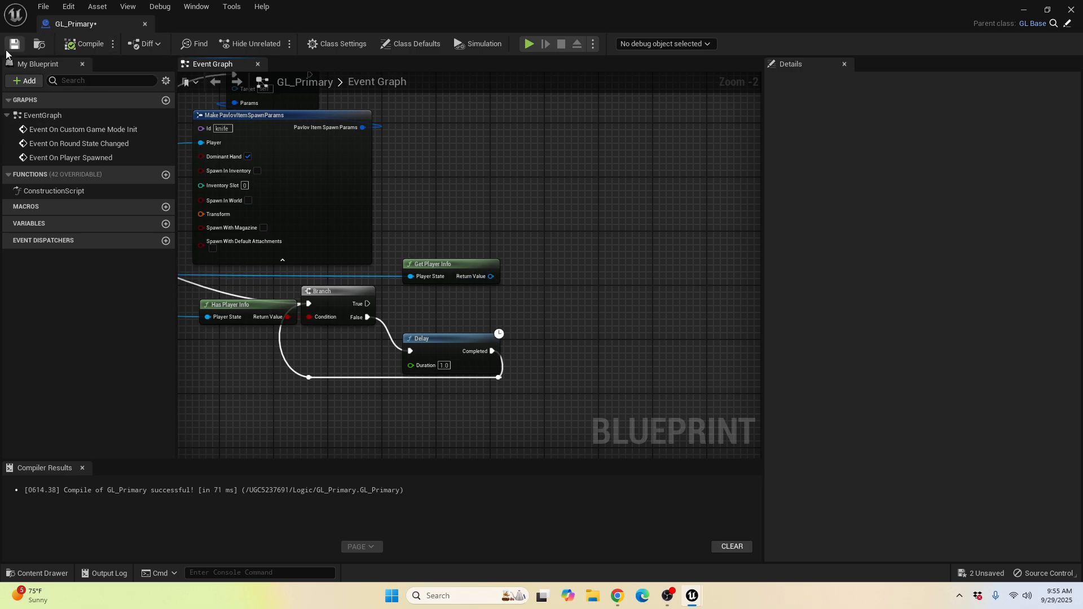
# Step: Create a blueprint class with parent Pavlov_PlayerInfo named PI_Primary in the UGC5237691 Content Logic folder
pyautogui.click(1023, 8)
pyautogui.click(360, 480)
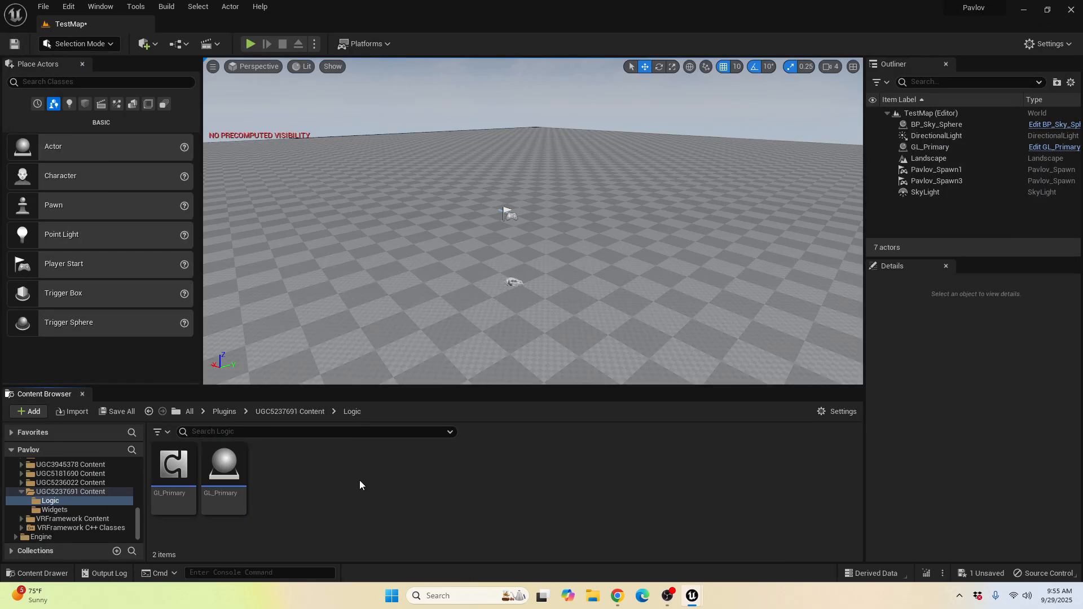
pyautogui.rightClick(359, 480)
pyautogui.click(417, 160)
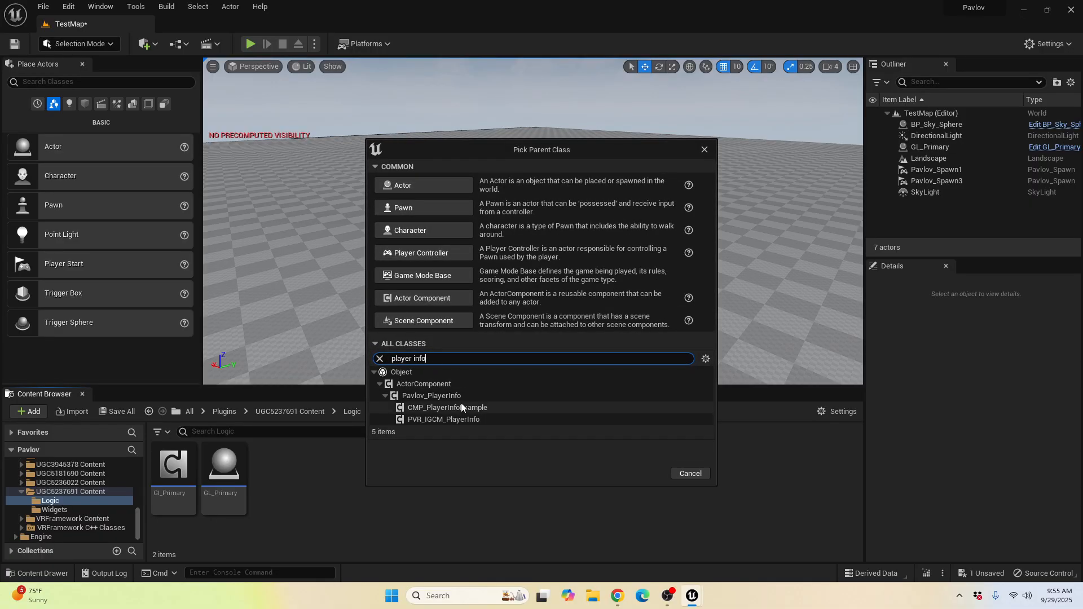
pyautogui.click(432, 395)
pyautogui.click(647, 472)
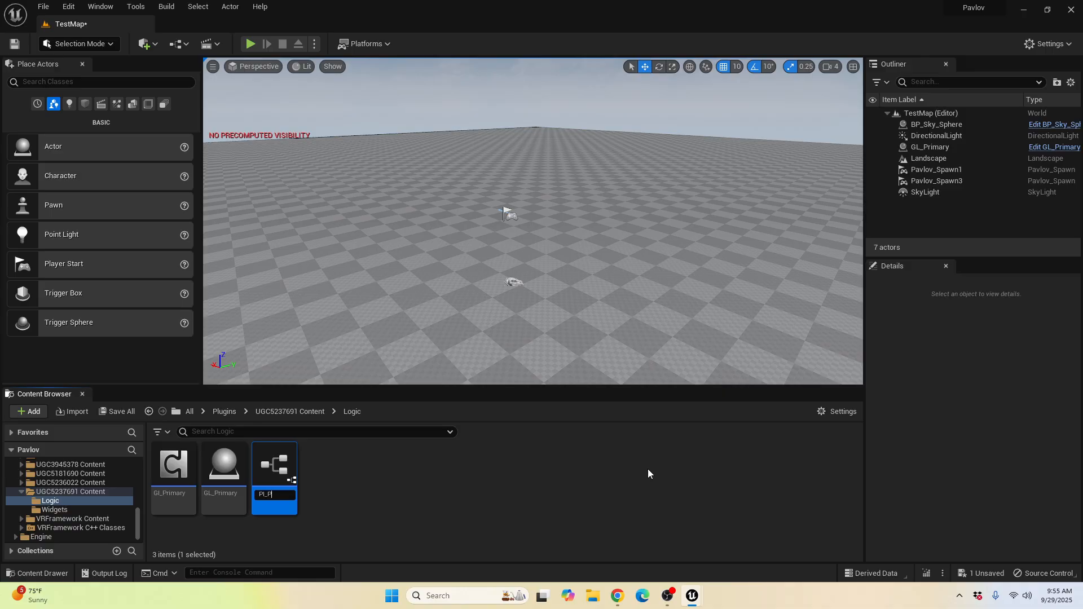
pyautogui.write('PI_Primary')
pyautogui.press('Return')
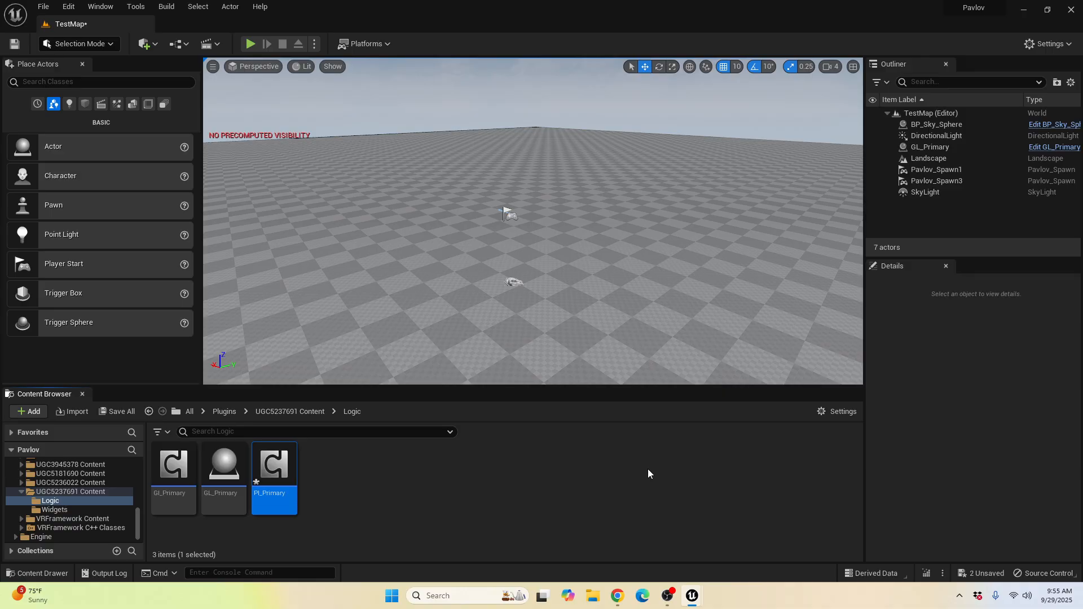
# Step: Create a blueprint class with parent Pavlov_PlayerProxy named PP_Primary in the Logic folder and save all modified content
pyautogui.click(489, 498)
pyautogui.rightClick(421, 495)
pyautogui.click(465, 186)
pyautogui.write('p')
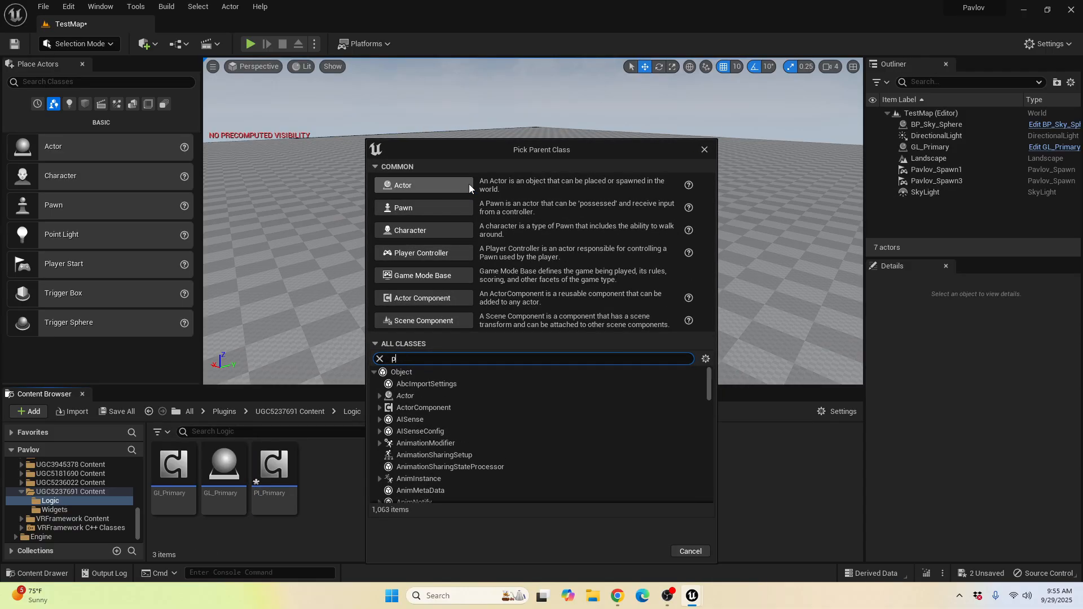
pyautogui.write('layer proxy')
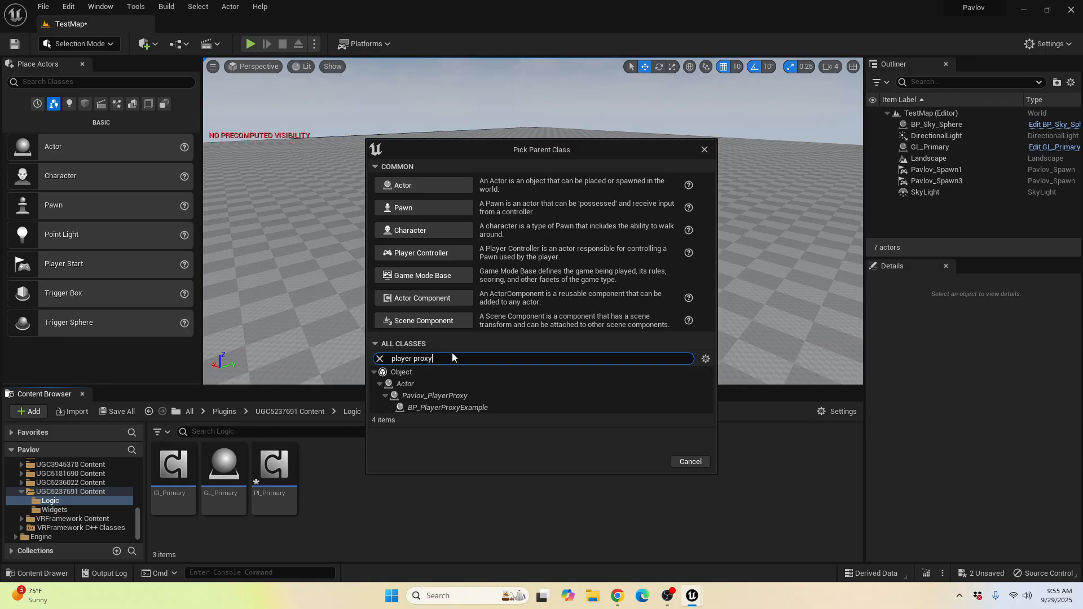
pyautogui.click(440, 396)
pyautogui.click(644, 466)
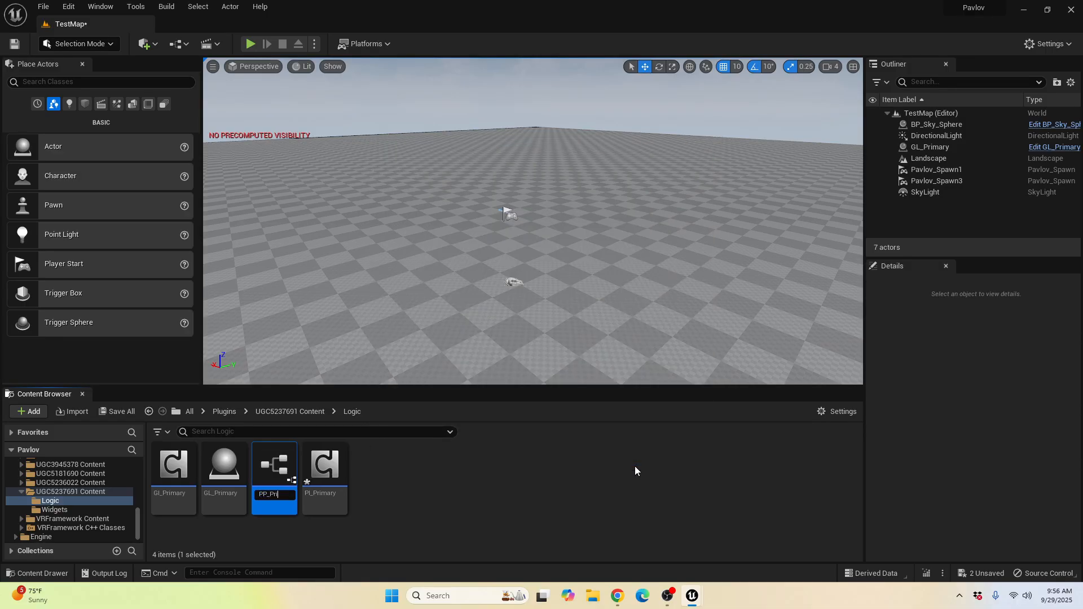
pyautogui.write('PP_Primary')
pyautogui.press('Return')
pyautogui.click(123, 415)
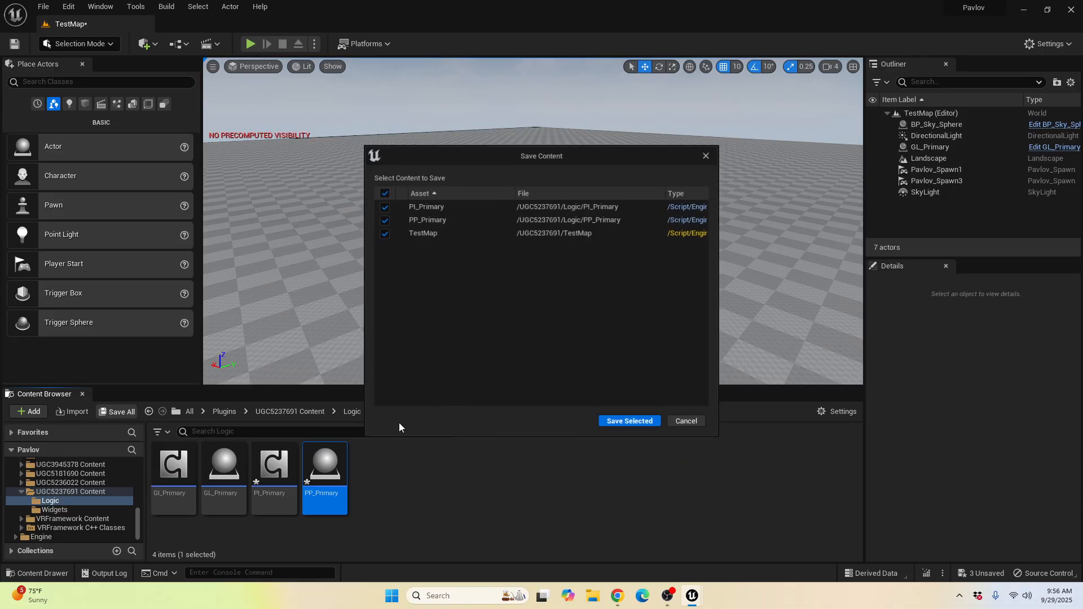
pyautogui.click(618, 424)
# Step: Open the PVR_IGCM_PlayerInfo blueprint from the GameLogic folder of PavlovVR_InGameCustomMenu
pyautogui.scroll(10, 45, 490)
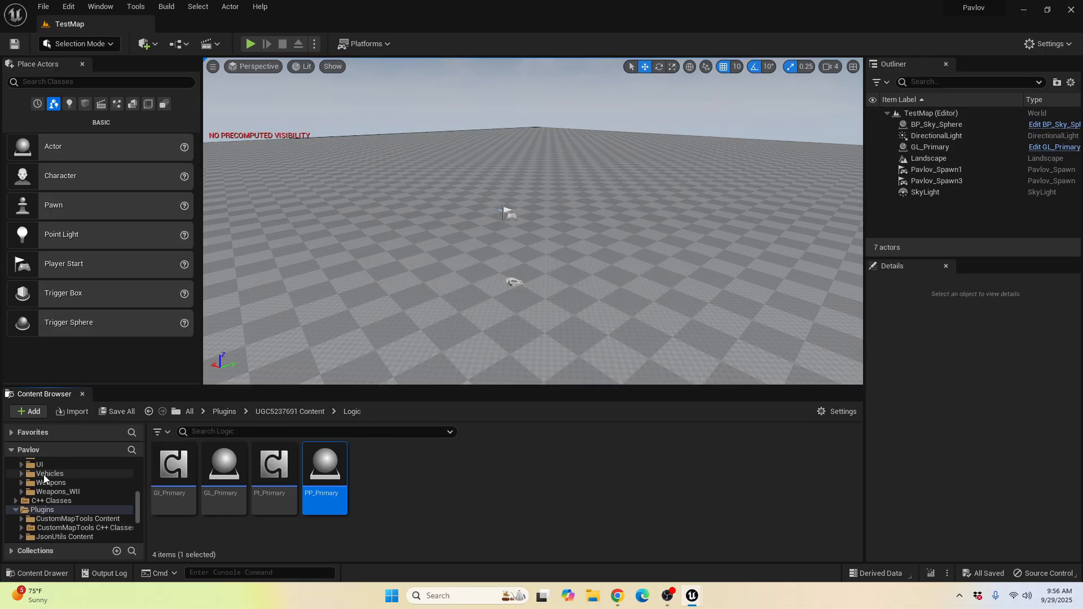
pyautogui.click(72, 492)
pyautogui.doubleClick(162, 476)
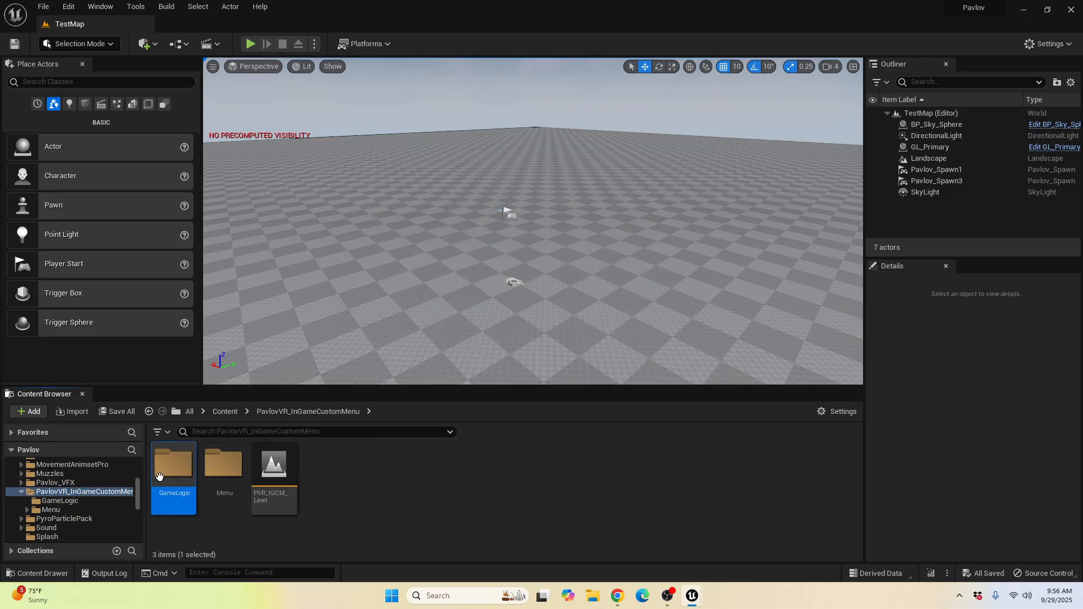
pyautogui.doubleClick(218, 474)
# Step: Copy the GiveMenu_SERVER and GiveMenu_CLIENT node chains from PVR_IGCM_PlayerInfo's event graph and close that blueprint
pyautogui.moveTo(381, 322); pyautogui.dragTo(471, 396, button='right')
pyautogui.scroll(-1, 470, 396)
pyautogui.moveTo(279, 200); pyautogui.dragTo(735, 368)
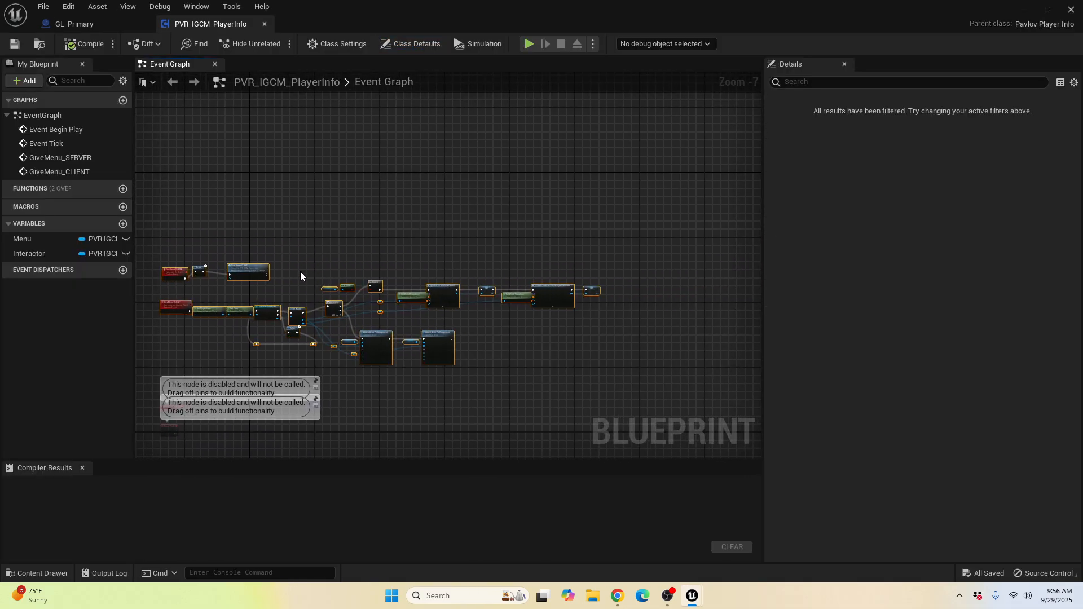
pyautogui.scroll(4, 291, 270)
pyautogui.moveTo(280, 267); pyautogui.dragTo(675, 212, button='right')
pyautogui.scroll(-2, 646, 262)
pyautogui.moveTo(647, 261); pyautogui.dragTo(360, 210, button='right')
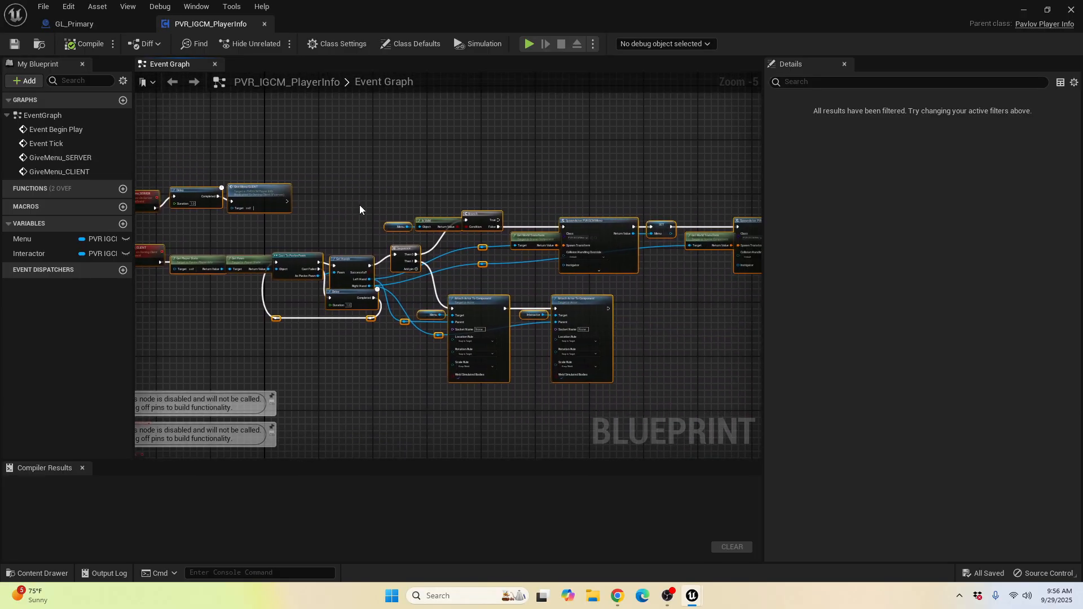
pyautogui.click(263, 39)
pyautogui.click(264, 25)
# Step: Open the PI_Primary blueprint from the UGC5237691 Content Logic folder
pyautogui.click(1026, 7)
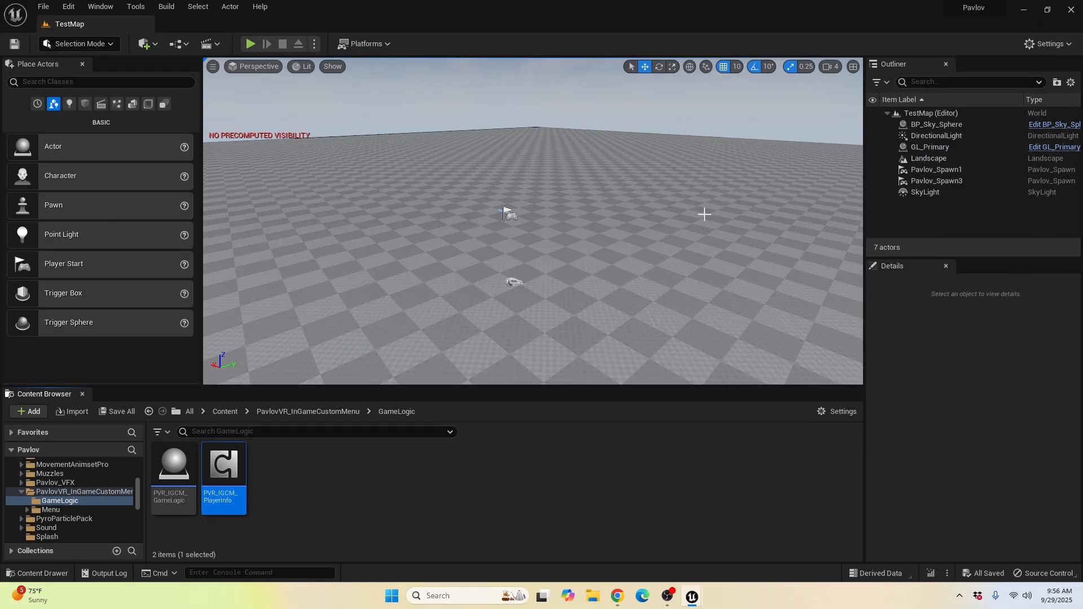
pyautogui.scroll(-5, 100, 492)
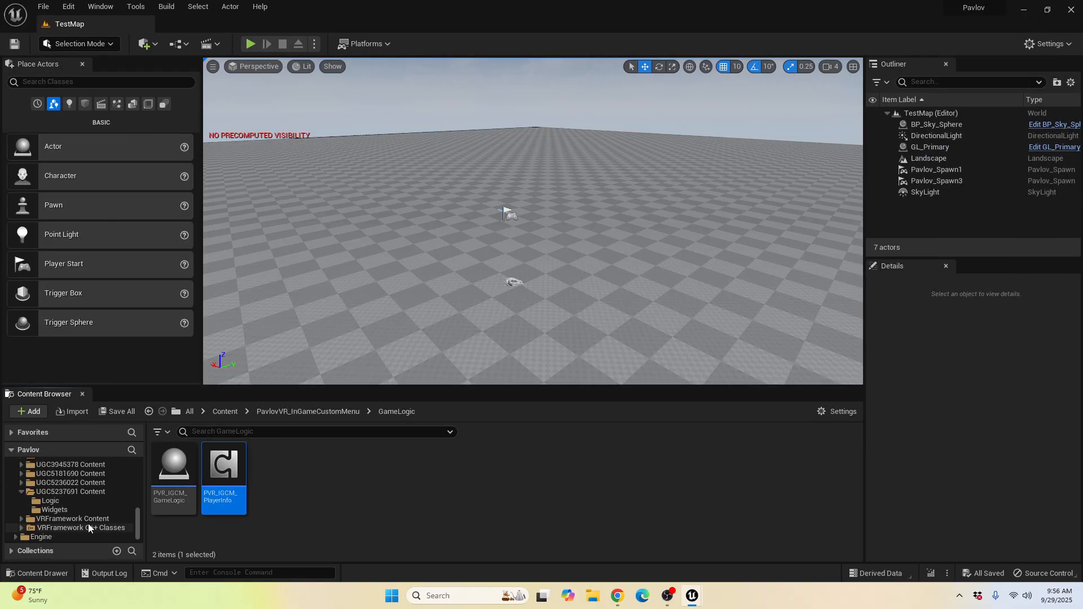
pyautogui.click(83, 492)
pyautogui.doubleClick(174, 464)
pyautogui.doubleClick(274, 463)
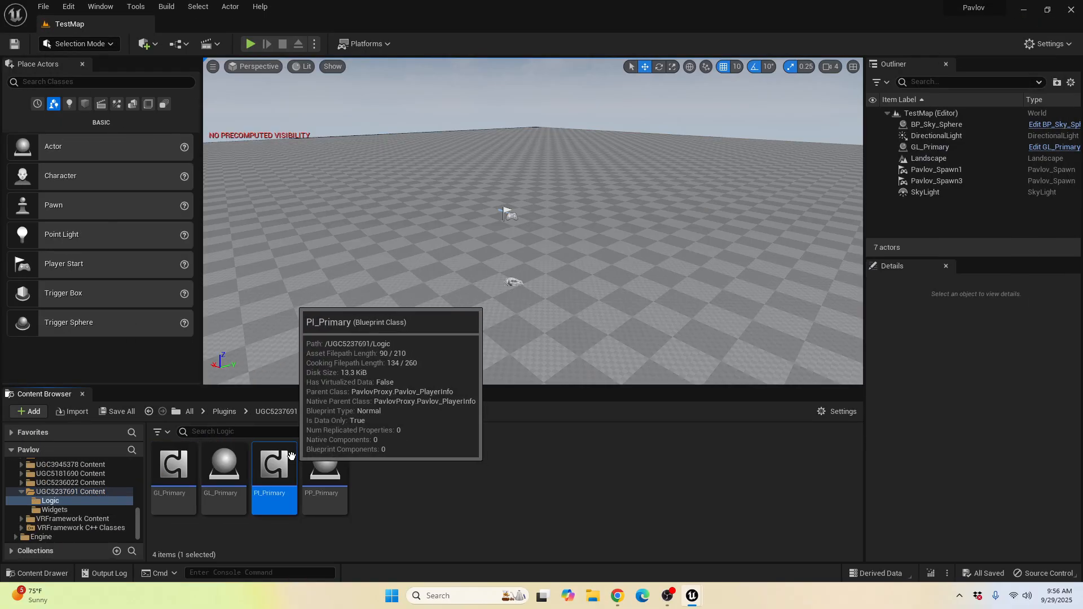
# Step: Delete all default event nodes from PI_Primary's event graph
pyautogui.moveTo(276, 162); pyautogui.dragTo(475, 264, button='right')
pyautogui.scroll(-4, 475, 264)
pyautogui.moveTo(511, 251); pyautogui.dragTo(265, 329)
pyautogui.press('Delete')
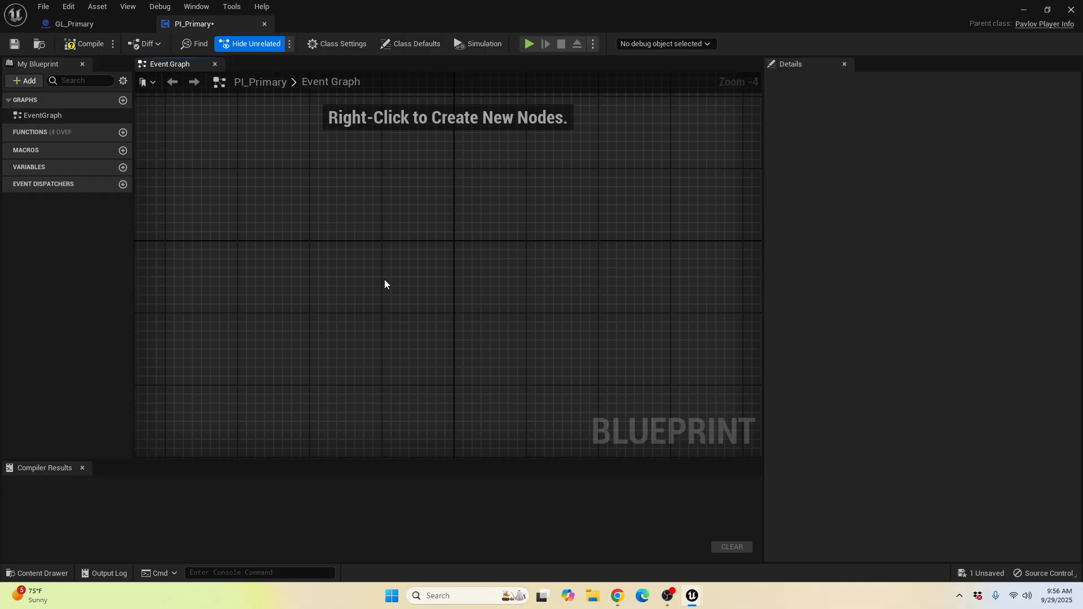
# Step: Paste the copied GiveMenu nodes into PI_Primary's event graph, choosing Do Nothing for the GiveMenu_CLIENT reference
pyautogui.hotkey('ctrl', 'v')
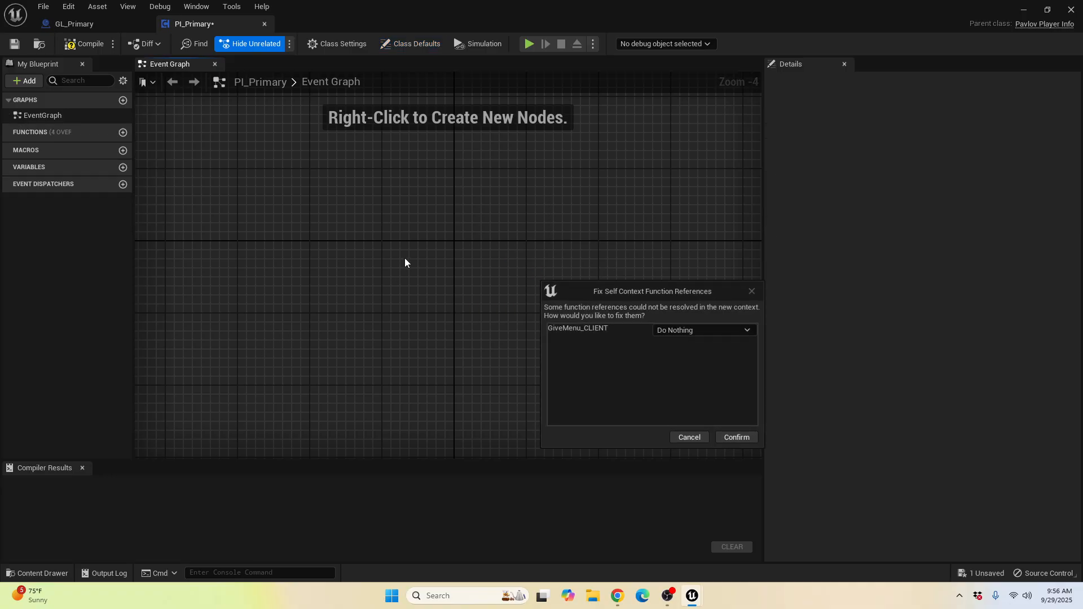
pyautogui.click(695, 331)
pyautogui.click(695, 334)
pyautogui.click(736, 438)
pyautogui.click(416, 178)
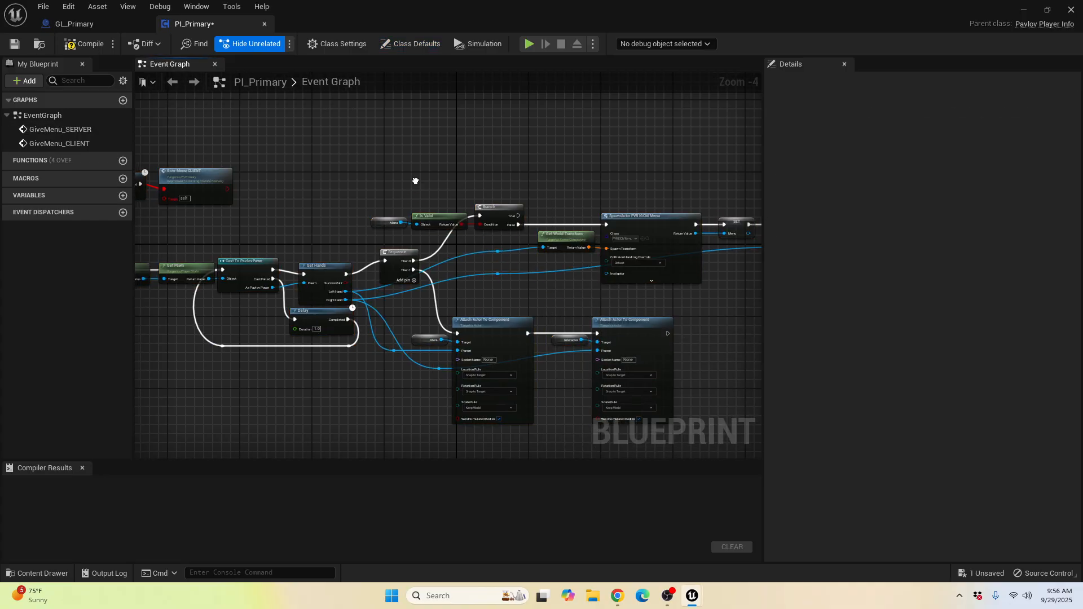
# Step: Compile the PI_Primary blueprint and examine the pasted Menu getter nodes in its event graph
pyautogui.moveTo(416, 179); pyautogui.dragTo(623, 227, button='right')
pyautogui.click(43, 6)
pyautogui.click(73, 141)
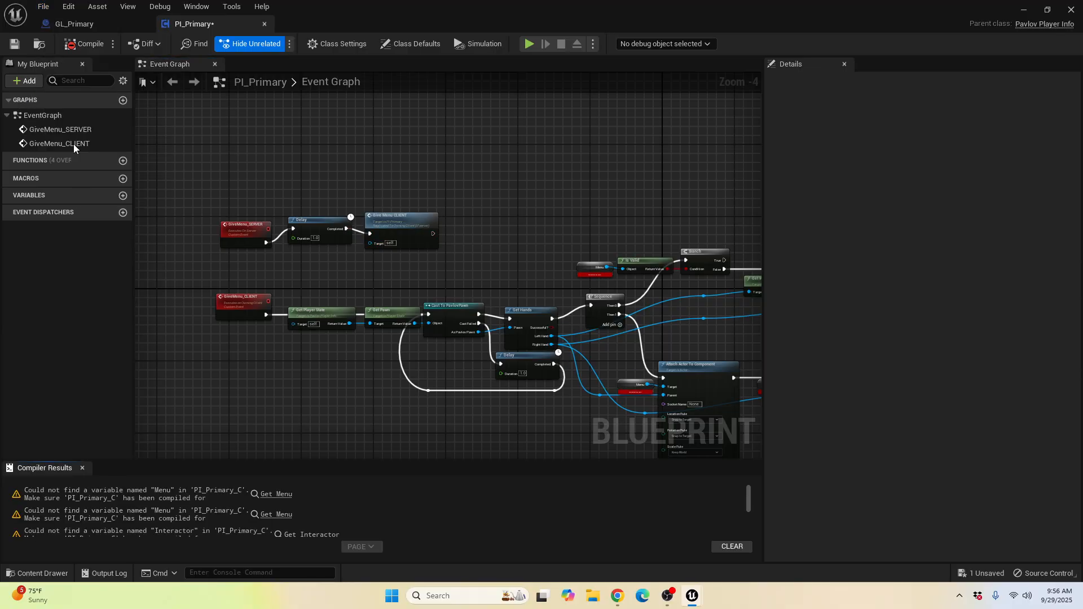
pyautogui.moveTo(688, 320); pyautogui.dragTo(474, 302, button='right')
pyautogui.moveTo(624, 319); pyautogui.dragTo(587, 308, button='right')
pyautogui.moveTo(295, 270); pyautogui.dragTo(475, 301, button='right')
pyautogui.scroll(4, 475, 301)
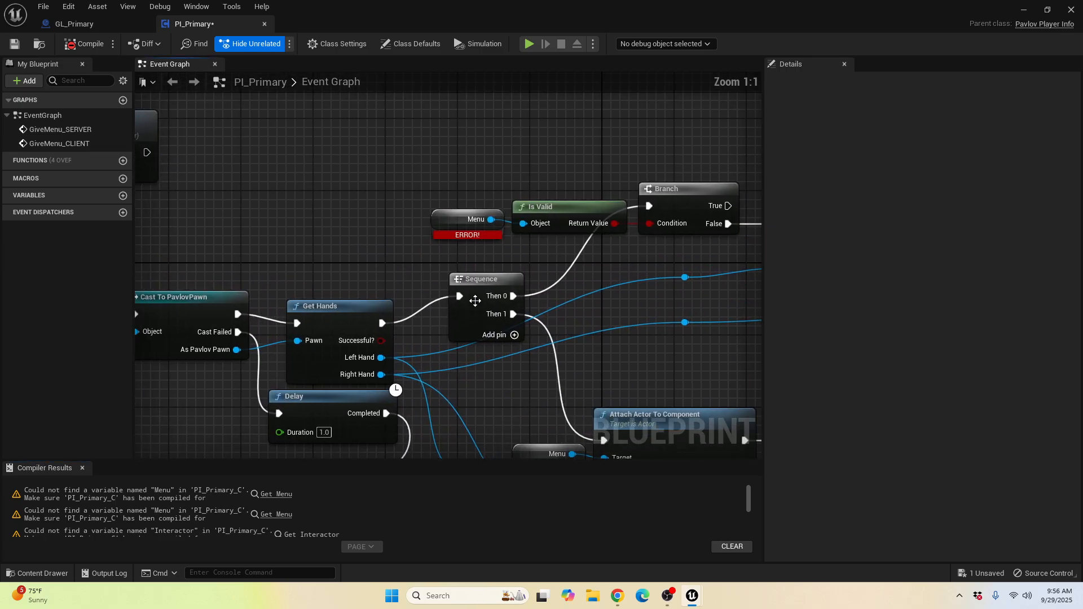
pyautogui.click(451, 225)
pyautogui.click(605, 304)
# Step: Open the PVR_IGCM_PlayerInfo blueprint from the GameLogic folder of PavlovVR_InGameCustomMenu
pyautogui.click(1024, 8)
pyautogui.scroll(-5, 100, 482)
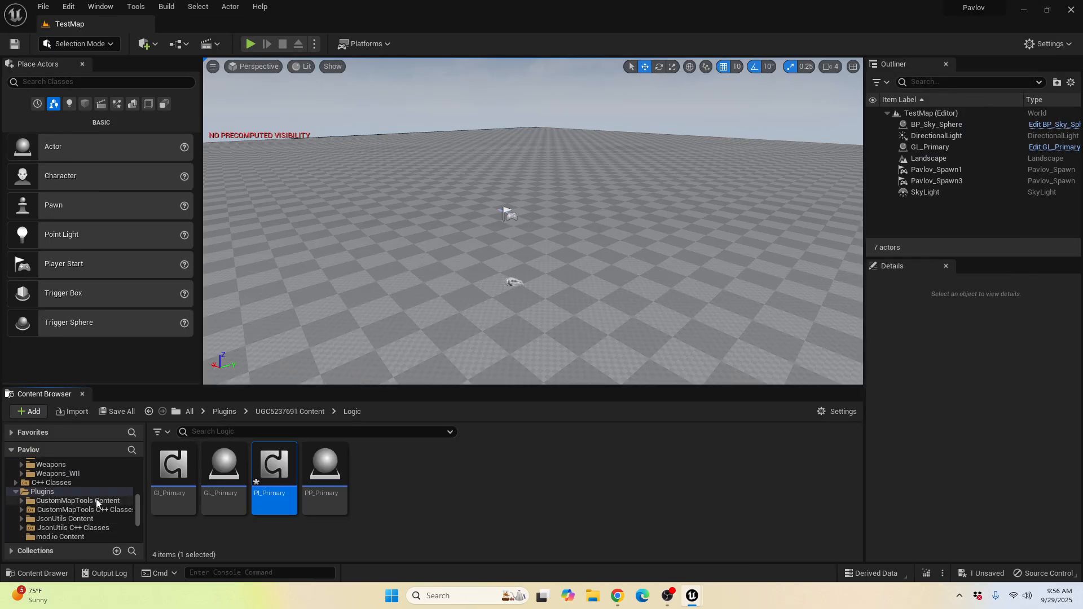
pyautogui.click(97, 513)
pyautogui.click(80, 520)
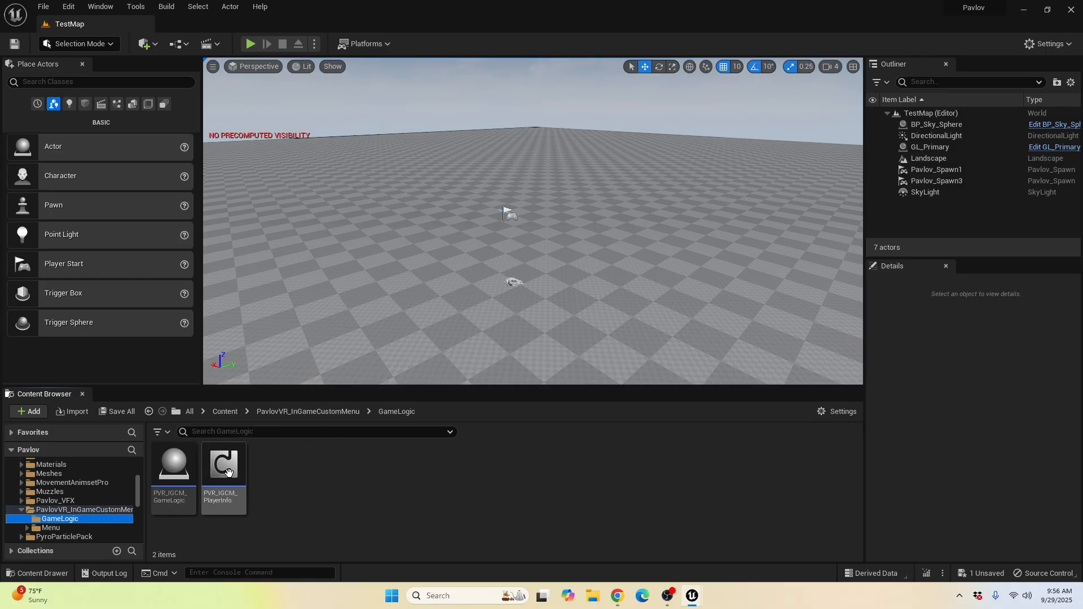
pyautogui.doubleClick(229, 473)
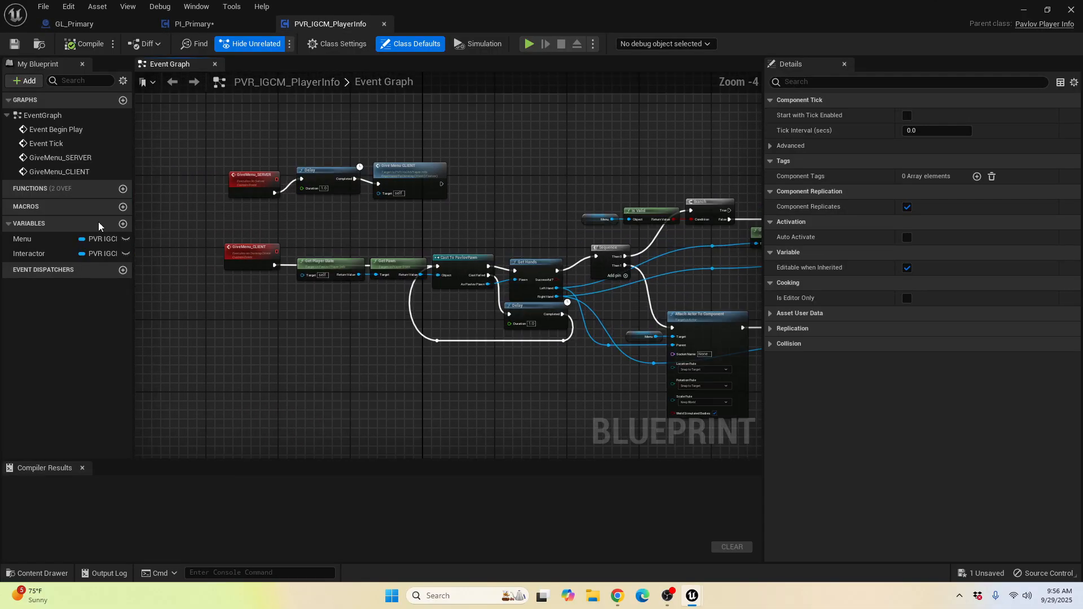
# Step: Examine the Menu and Interactor variables and the nodes that use them in PVR_IGCM_PlayerInfo's event graph
pyautogui.click(28, 237)
pyautogui.click(197, 7)
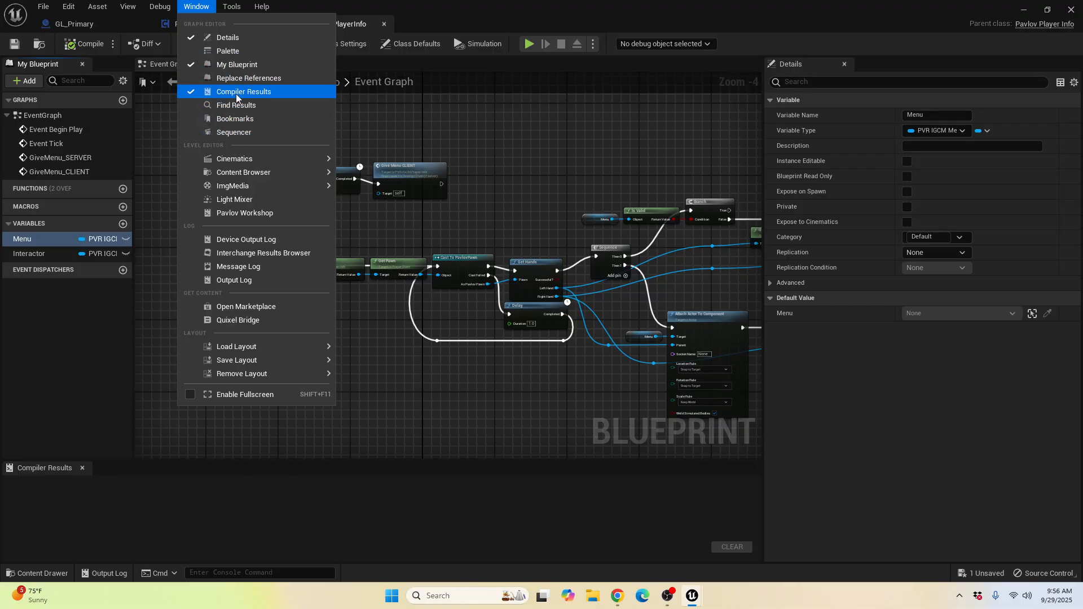
pyautogui.moveTo(244, 188)
pyautogui.click(232, 63)
pyautogui.moveTo(232, 141); pyautogui.dragTo(336, 312, button='right')
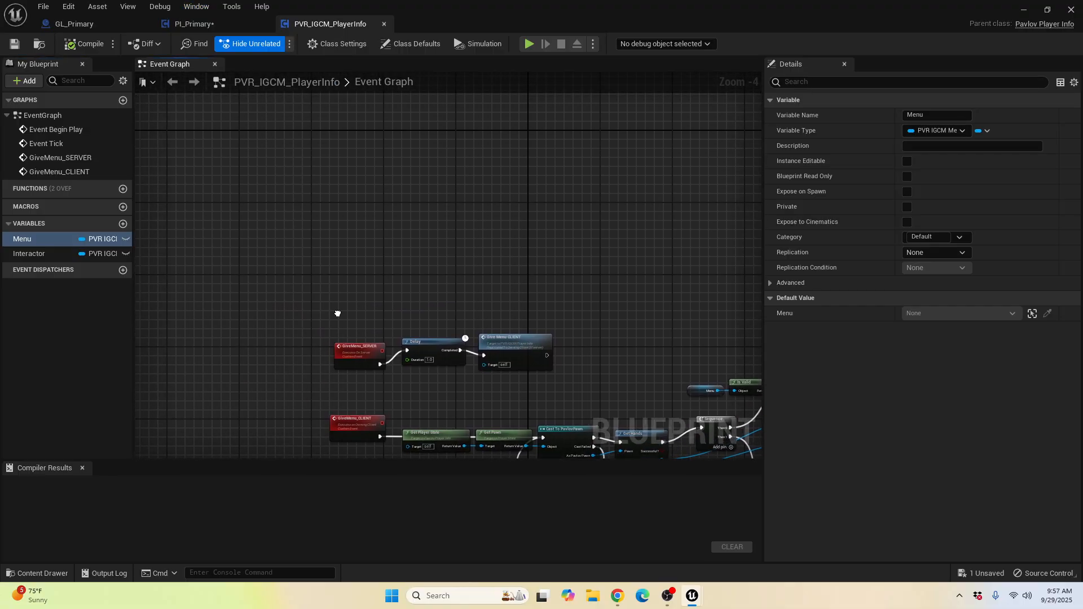
pyautogui.scroll(2, 494, 268)
pyautogui.moveTo(494, 268); pyautogui.dragTo(371, 172, button='right')
pyautogui.moveTo(489, 333); pyautogui.dragTo(279, 175, button='right')
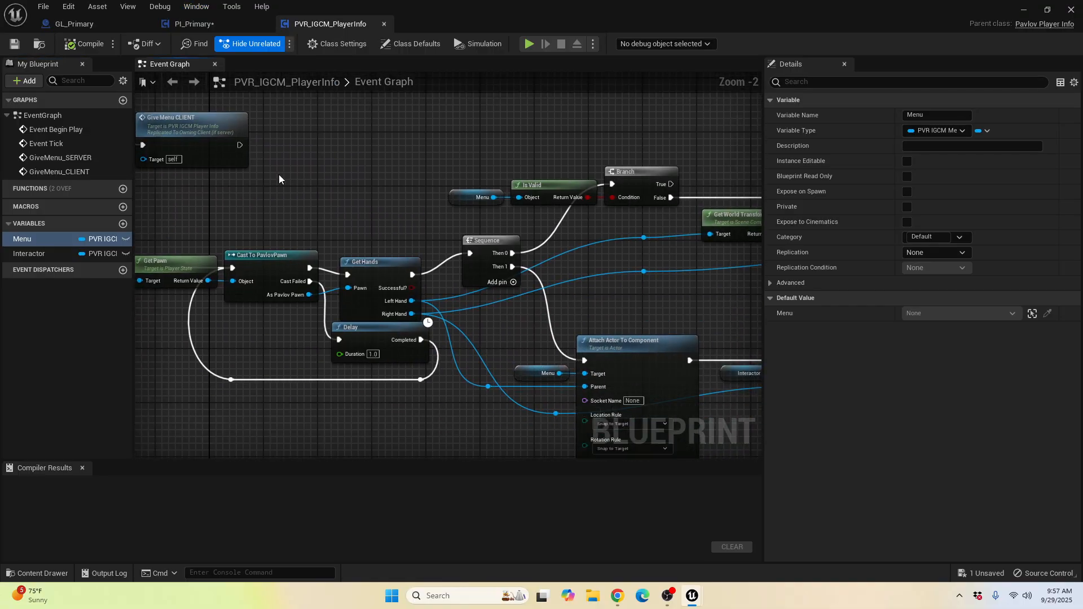
pyautogui.click(452, 198)
pyautogui.moveTo(493, 187); pyautogui.dragTo(255, 206, button='right')
pyautogui.click(46, 242)
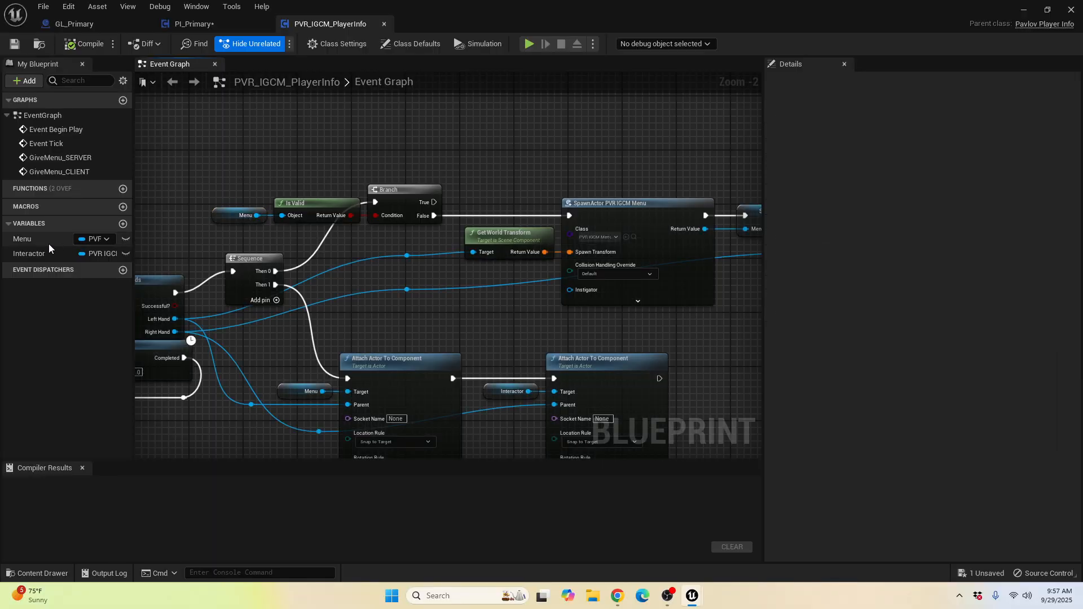
pyautogui.moveTo(333, 154); pyautogui.dragTo(468, 174, button='right')
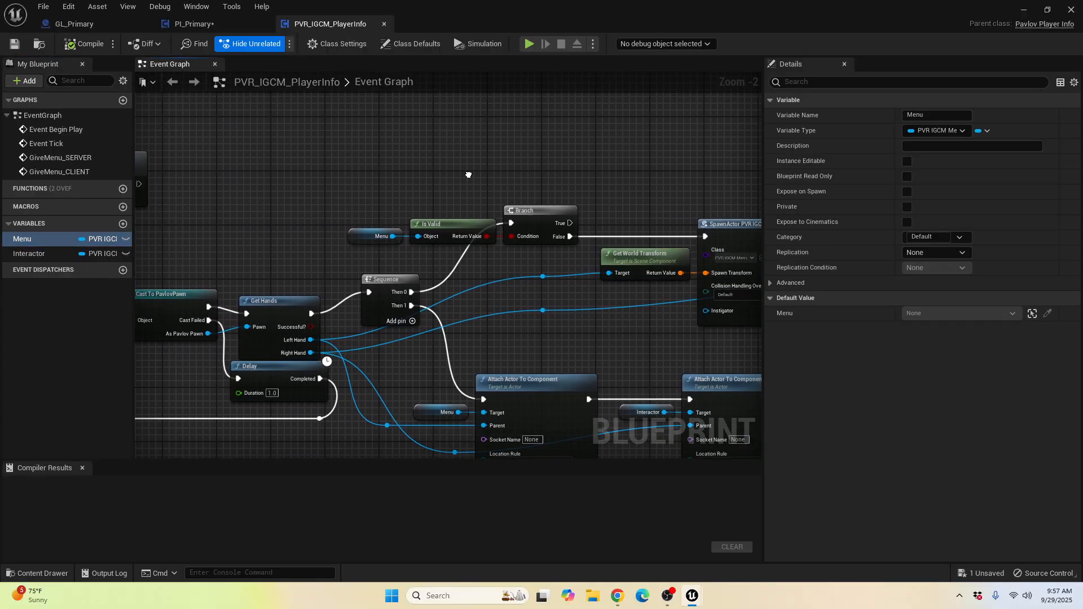
# Step: Return to the PI_Primary blueprint and add a new variable named Menu
pyautogui.click(195, 24)
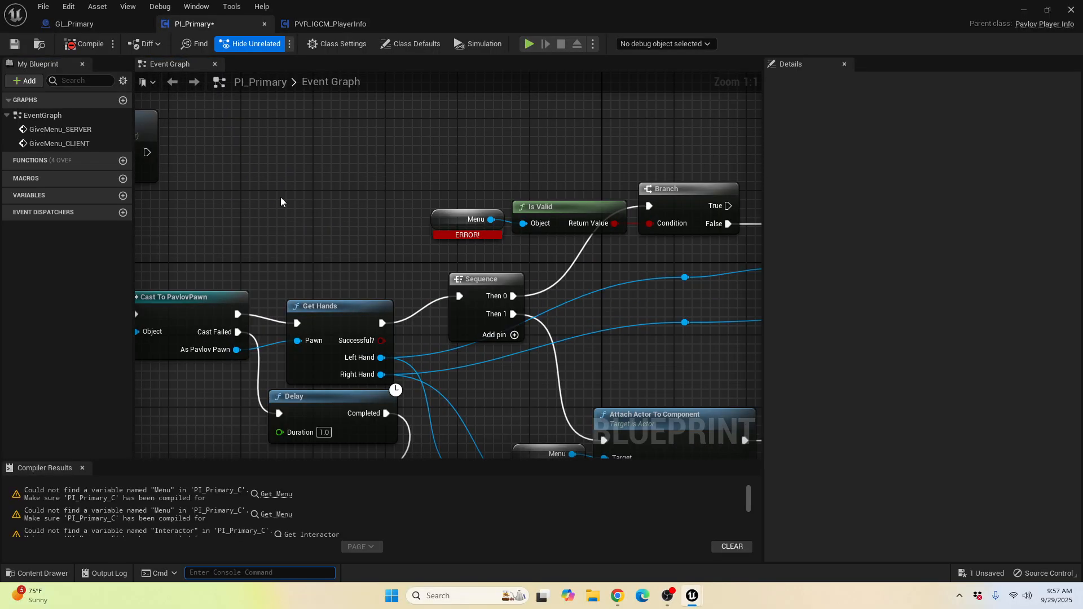
pyautogui.click(123, 196)
pyautogui.write('M')
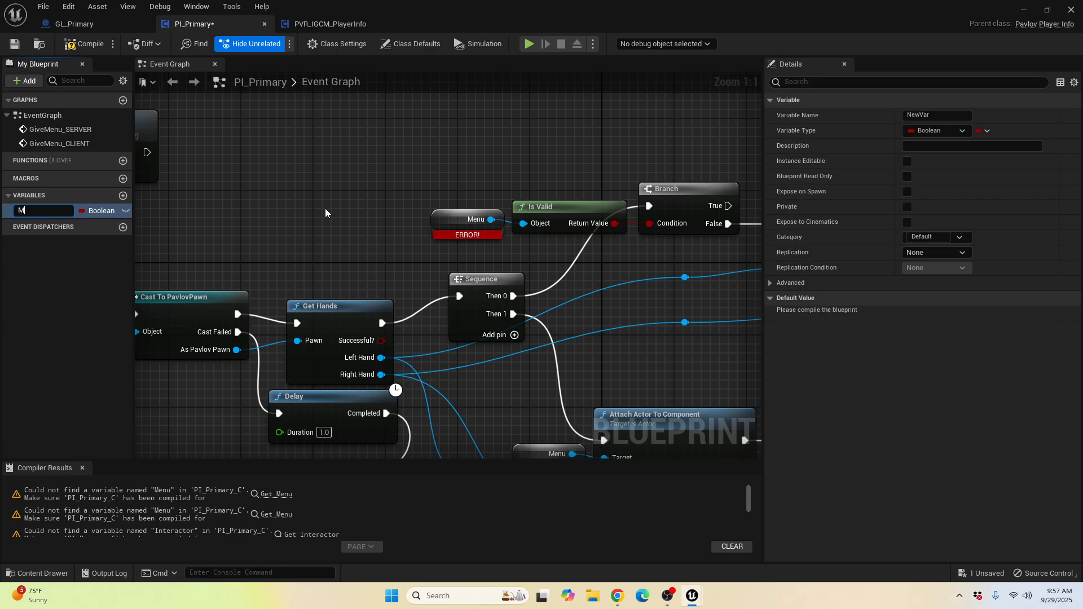
pyautogui.write('enu')
pyautogui.press('Return')
# Step: Add a second variable to PI_Primary and name it Interactor, matching the getter on the Attach Actor To Component node
pyautogui.click(123, 197)
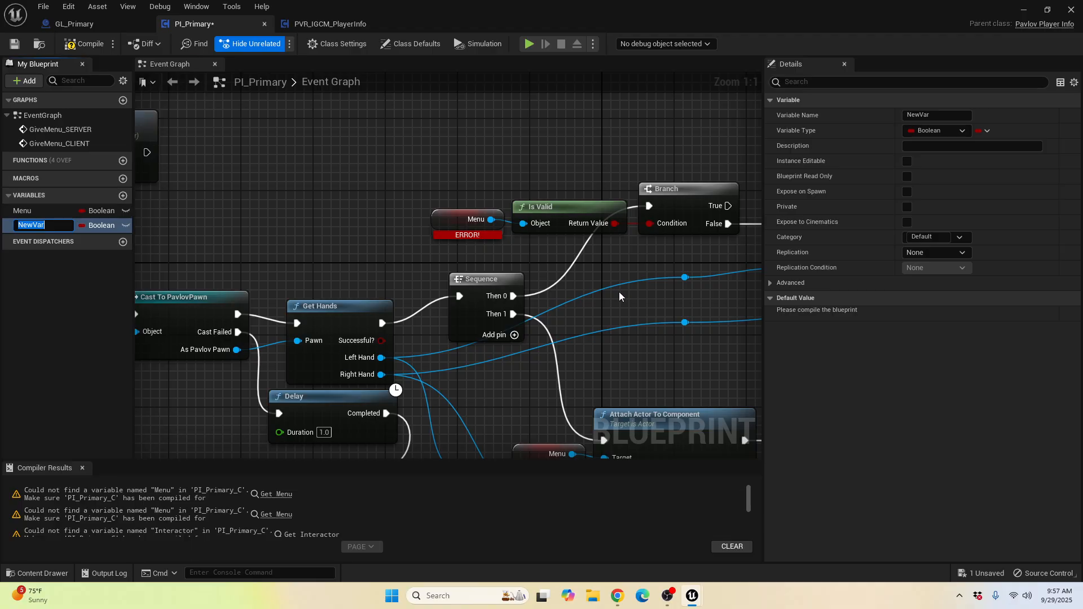
pyautogui.moveTo(645, 297); pyautogui.dragTo(460, 136, button='right')
pyautogui.moveTo(622, 243); pyautogui.dragTo(237, 279, button='right')
pyautogui.moveTo(362, 266); pyautogui.dragTo(475, 205, button='right')
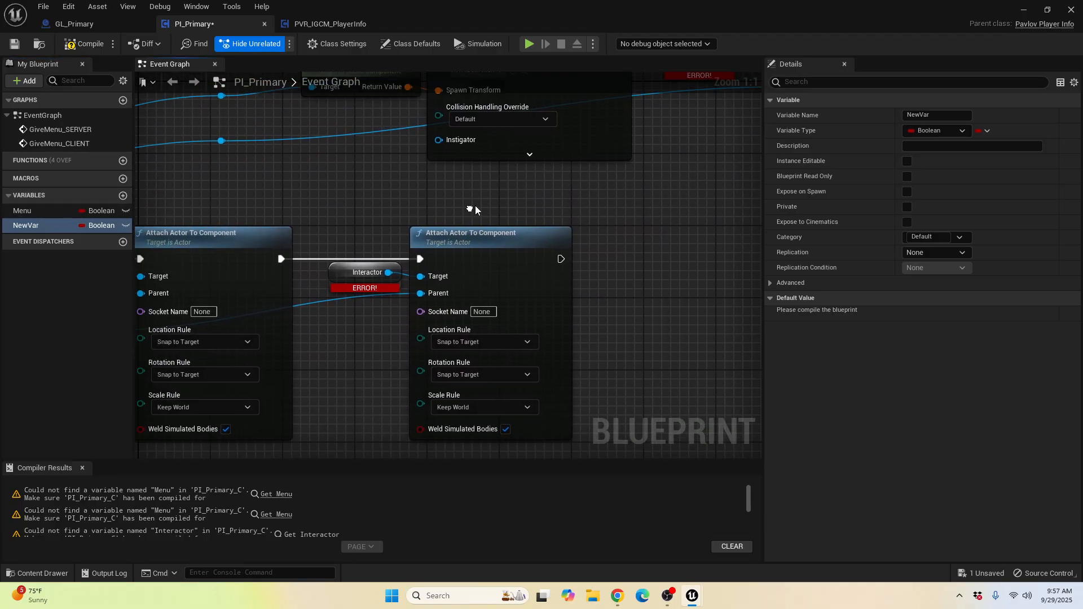
pyautogui.click(935, 115)
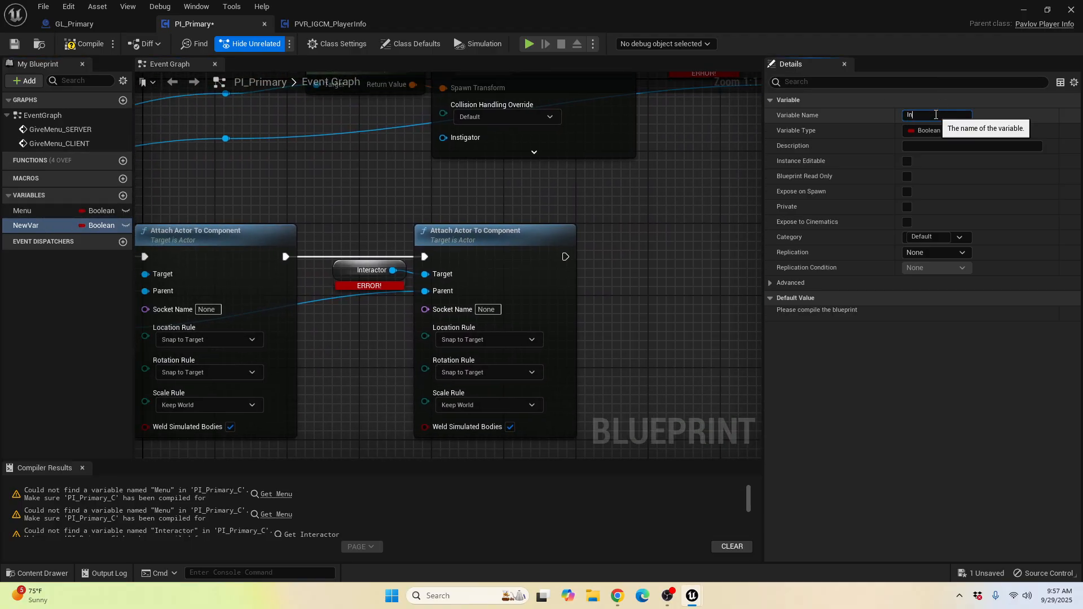
pyautogui.write('Interactor')
pyautogui.press('Return')
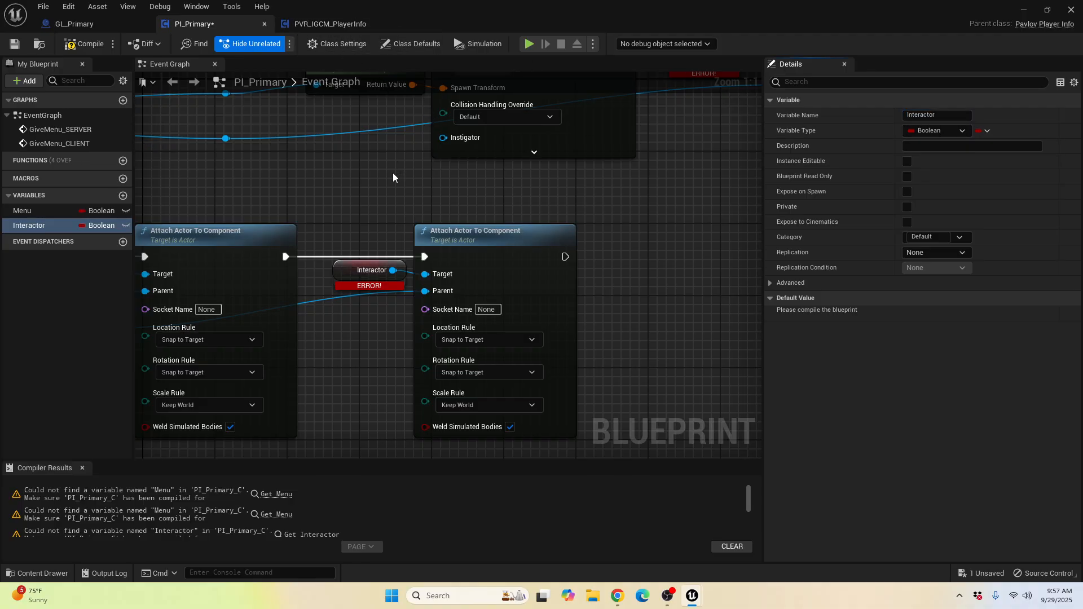
# Step: Compile and save the PI_Primary blueprint with its two new variables
pyautogui.moveTo(392, 172); pyautogui.dragTo(572, 257, button='right')
pyautogui.moveTo(429, 250); pyautogui.dragTo(329, 302, button='right')
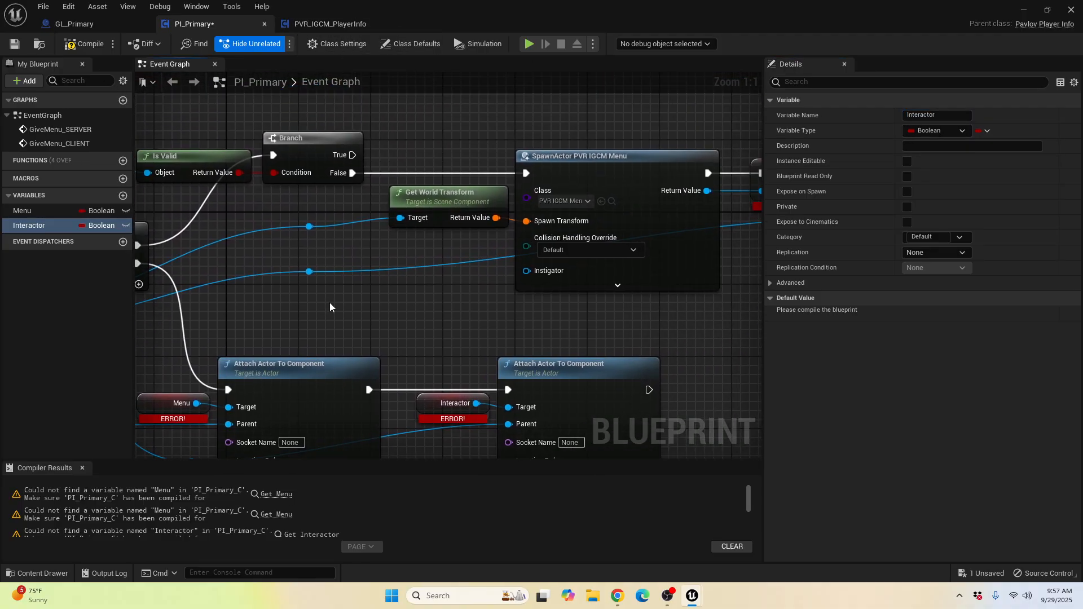
pyautogui.click(88, 48)
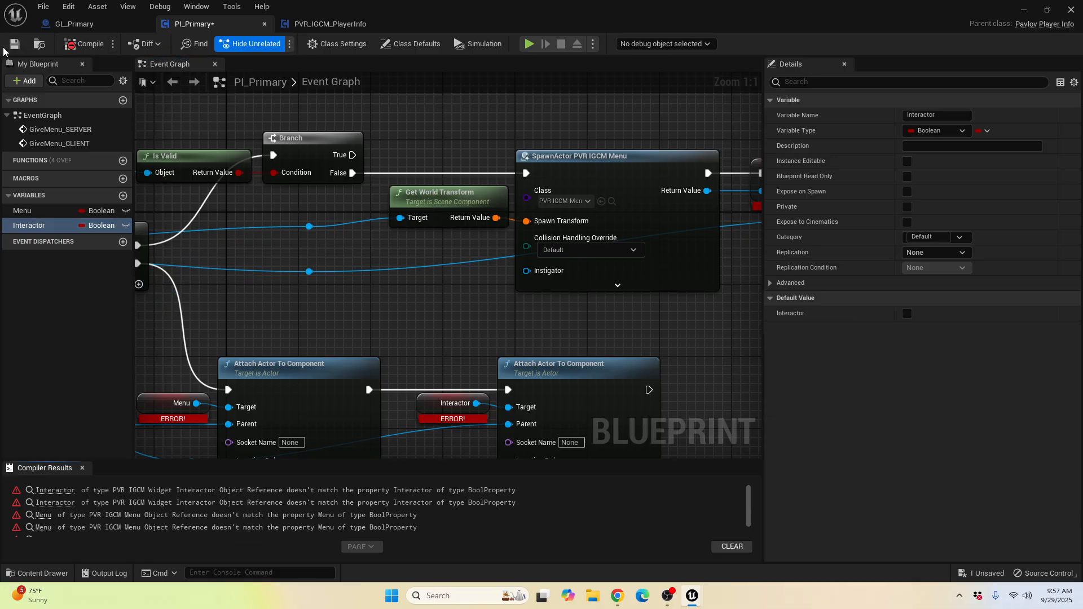
pyautogui.click(14, 43)
# Step: Make an advanced copy of PVR_IGCM_Menu and PVR_IGCM_WidgetInteractor from the PavlovVR_InGameCustomMenu Menu folder into UGC5237691 Content
pyautogui.click(1025, 5)
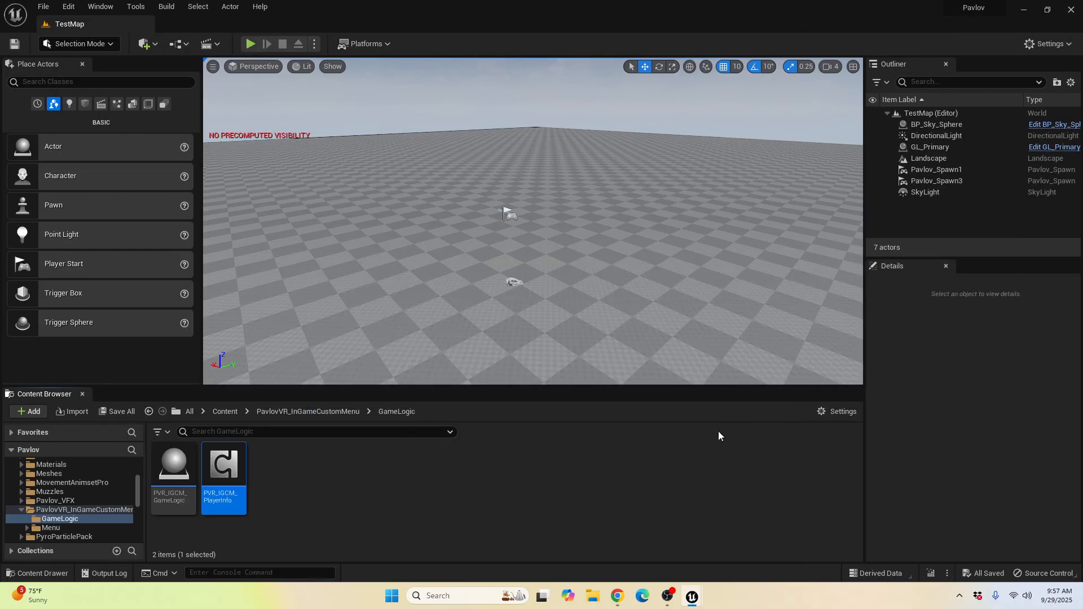
pyautogui.click(314, 414)
pyautogui.click(223, 474)
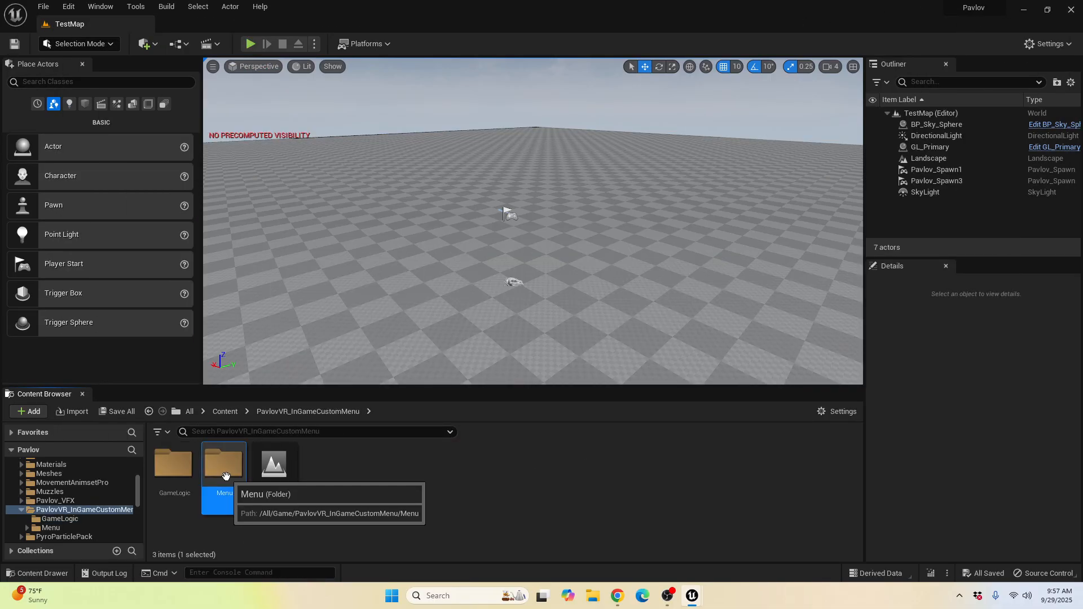
pyautogui.doubleClick(223, 474)
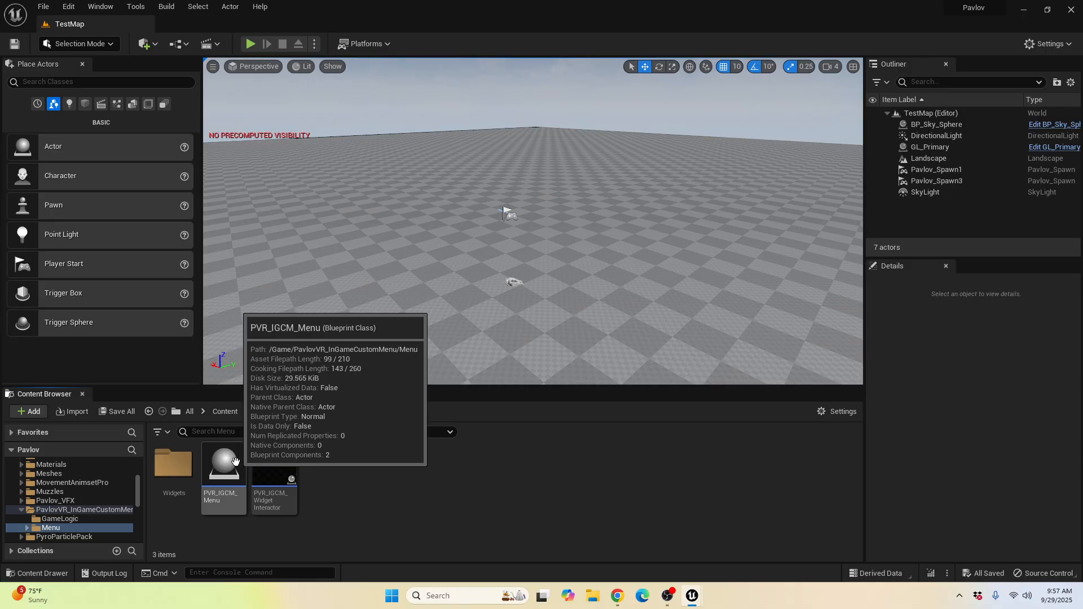
pyautogui.keyDown('ctrl'); pyautogui.click(274, 468); pyautogui.keyUp('ctrl')
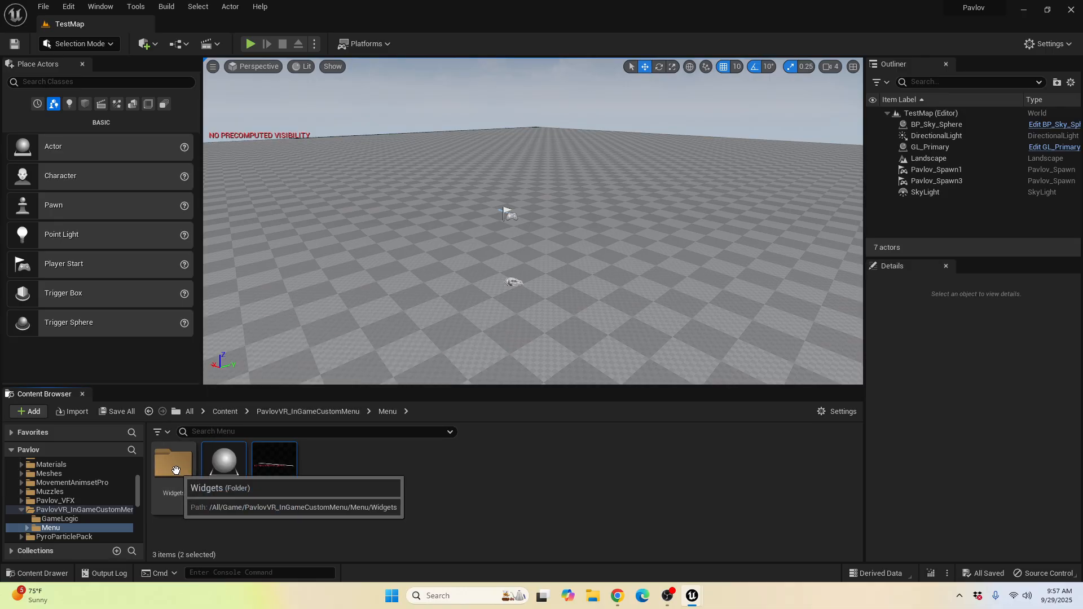
pyautogui.scroll(-3, 56, 486)
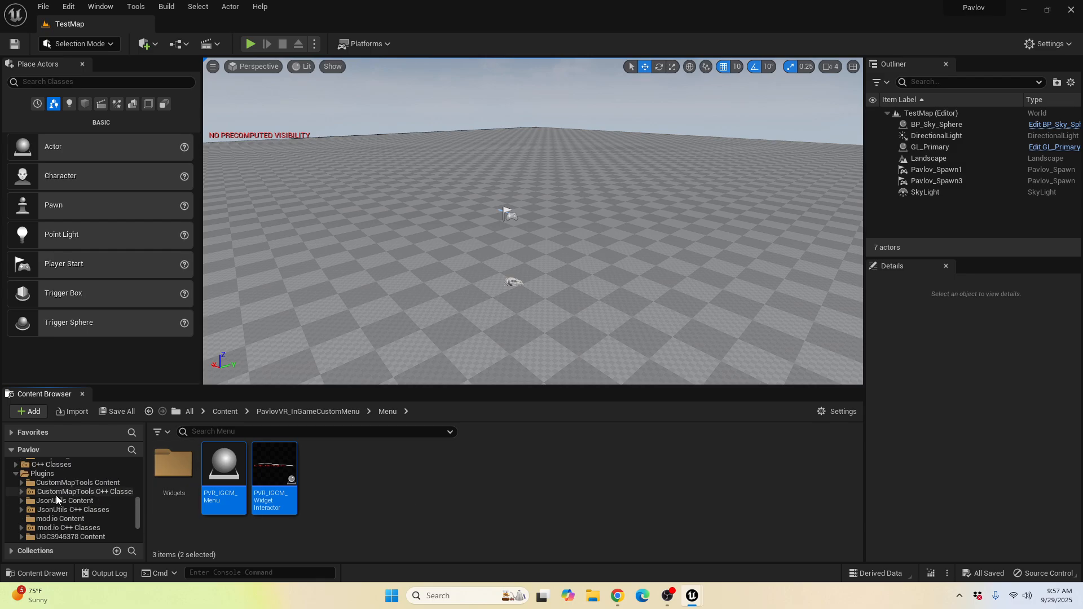
pyautogui.scroll(3, 56, 499)
pyautogui.moveTo(224, 495); pyautogui.dragTo(91, 493)
pyautogui.scroll(-3, 94, 493)
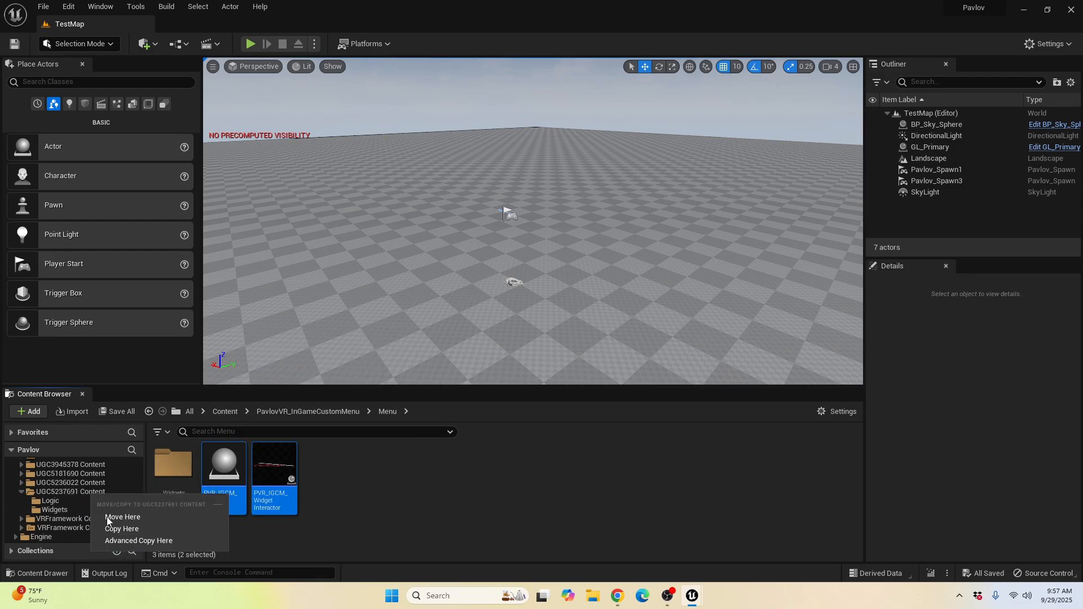
pyautogui.click(135, 539)
pyautogui.click(692, 467)
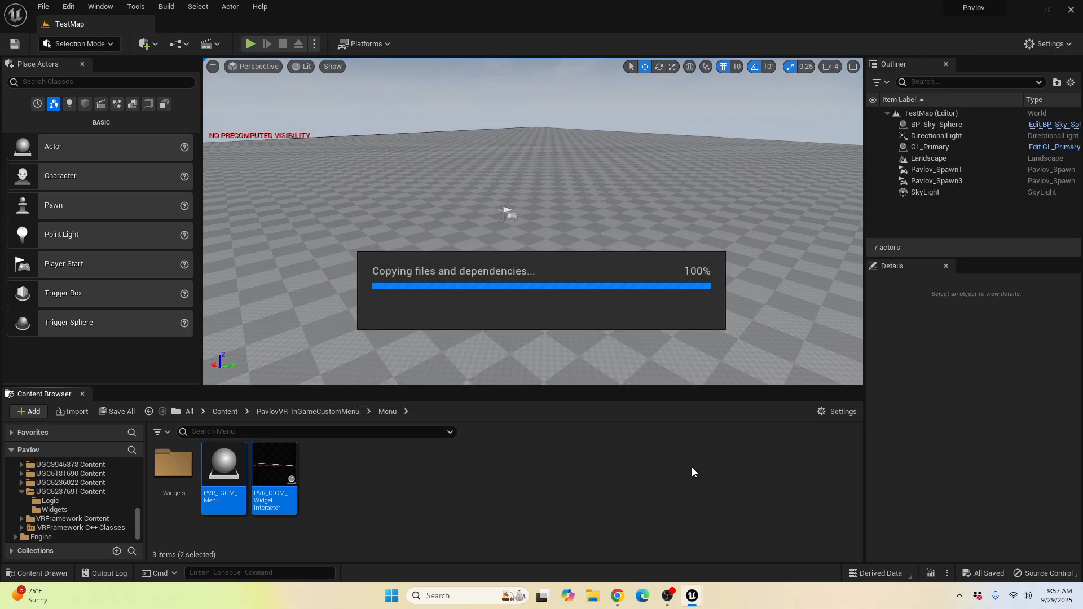
# Step: Open the UGC5237691 Content folder and save all the copied assets
pyautogui.doubleClick(172, 464)
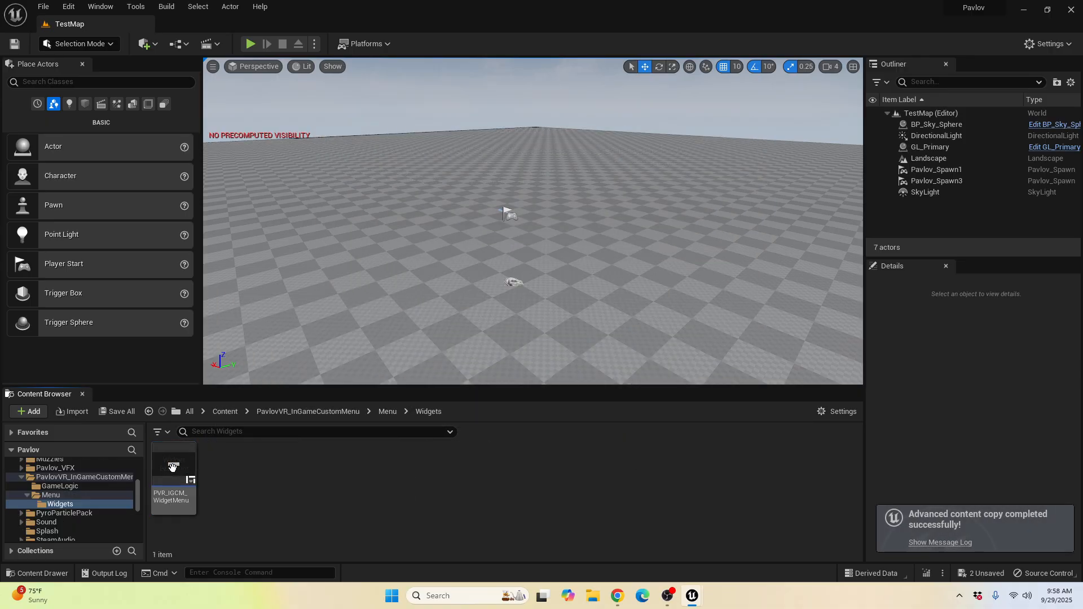
pyautogui.click(387, 411)
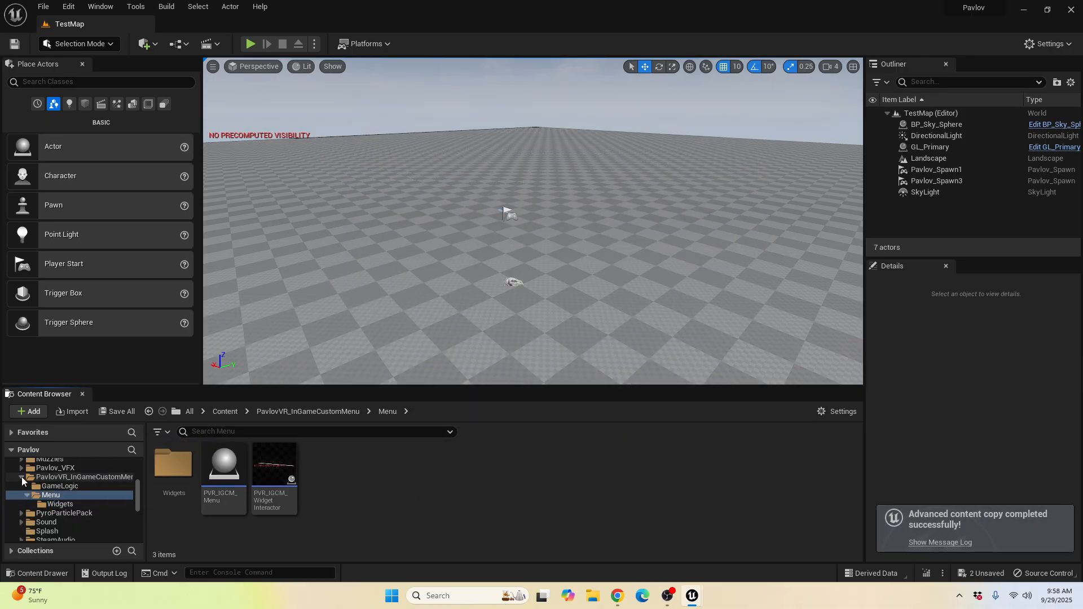
pyautogui.scroll(-5, 43, 499)
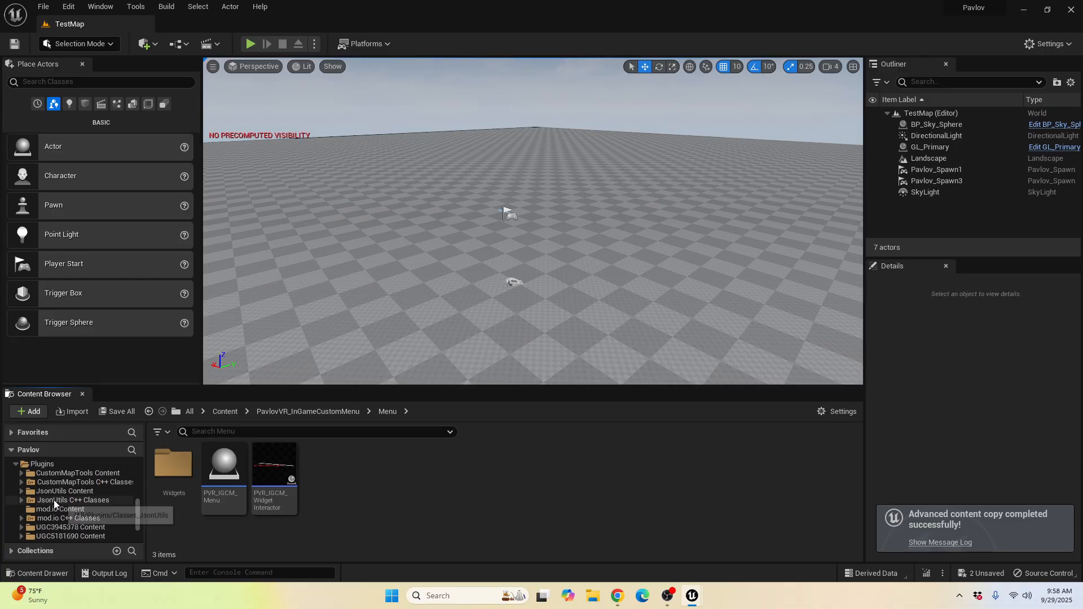
pyautogui.scroll(-3, 56, 501)
pyautogui.doubleClick(60, 501)
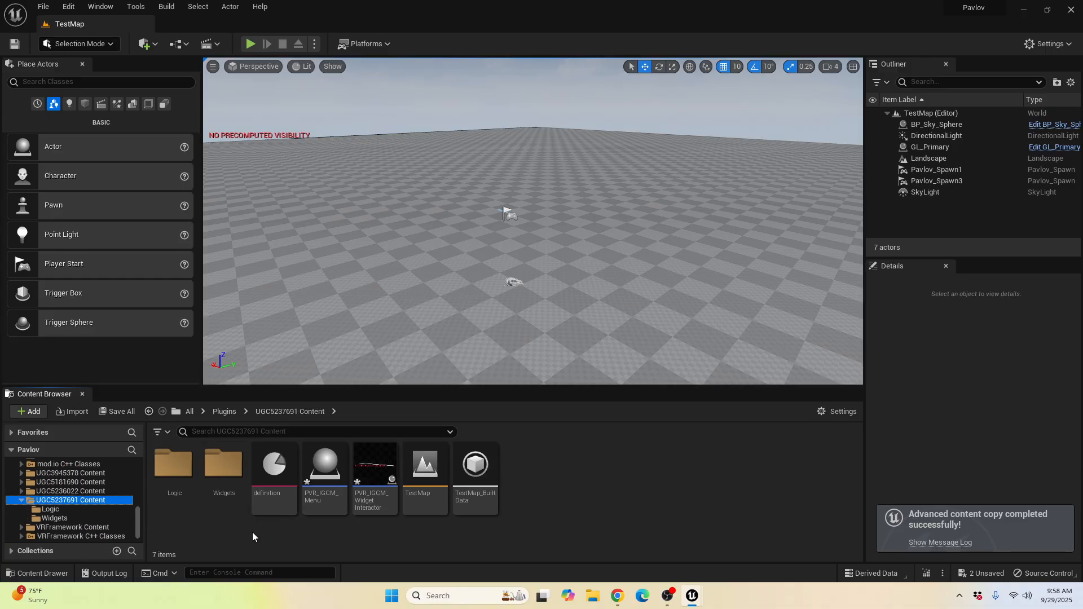
pyautogui.click(117, 411)
pyautogui.click(623, 425)
# Step: Create a new folder named Menu in UGC5237691 Content
pyautogui.rightClick(522, 496)
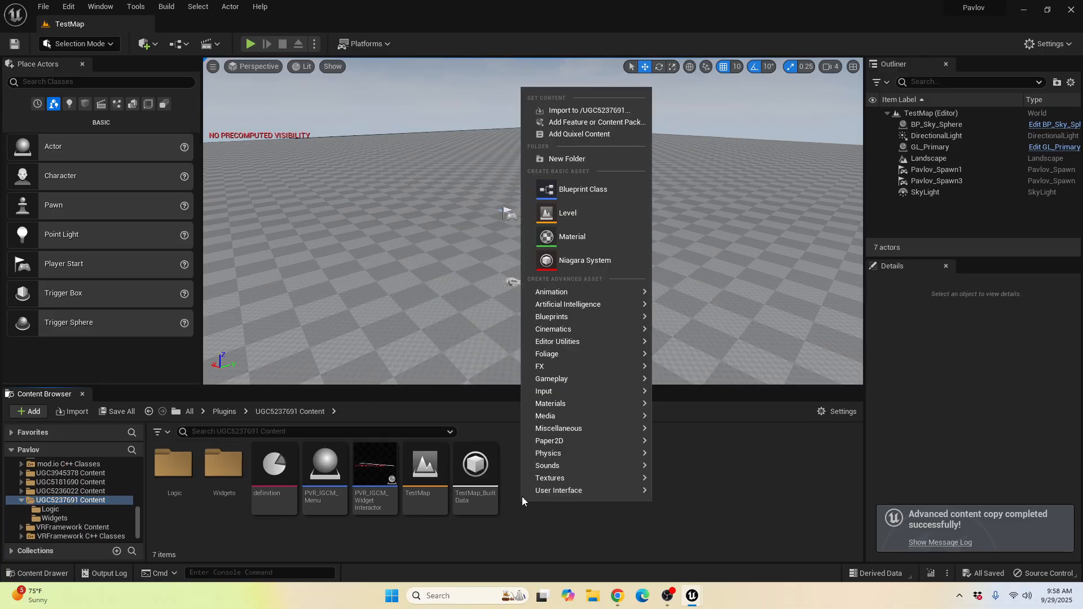
pyautogui.click(598, 158)
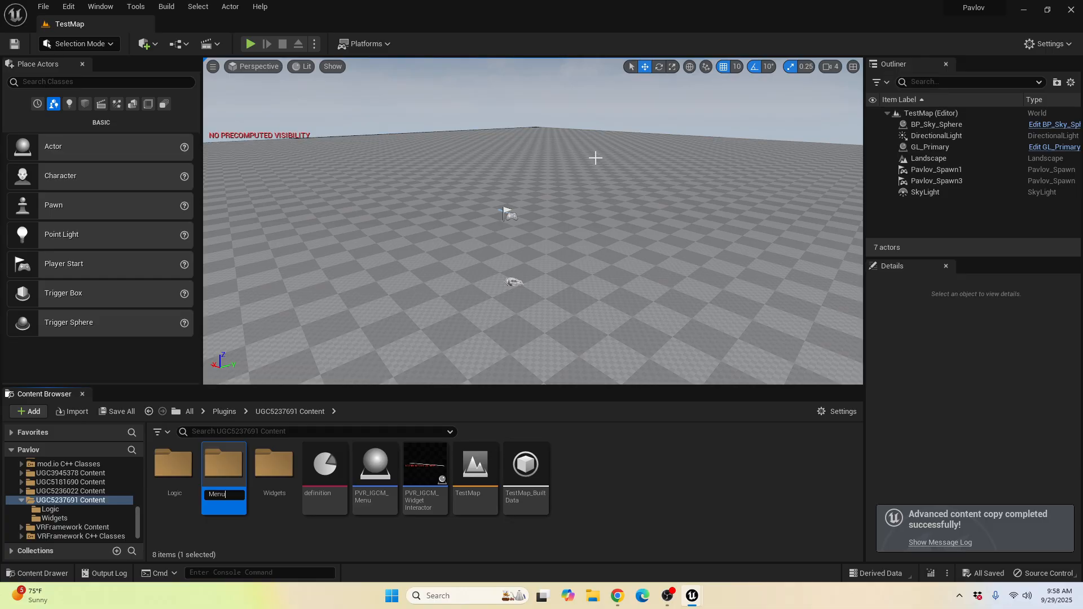
pyautogui.press('Return')
# Step: Move PVR_IGCM_Menu and PVR_IGCM_WidgetInteractor into the new Menu folder and open that folder
pyautogui.click(390, 475)
pyautogui.keyDown('ctrl'); pyautogui.click(421, 474); pyautogui.keyUp('ctrl')
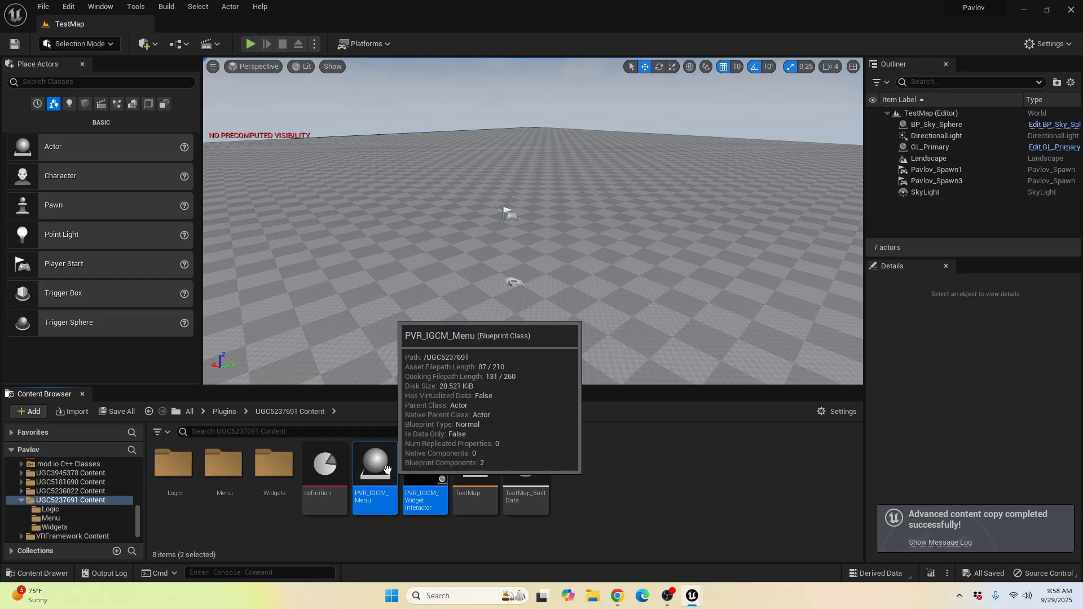
pyautogui.moveTo(387, 469); pyautogui.dragTo(225, 466)
pyautogui.click(251, 486)
pyautogui.doubleClick(224, 468)
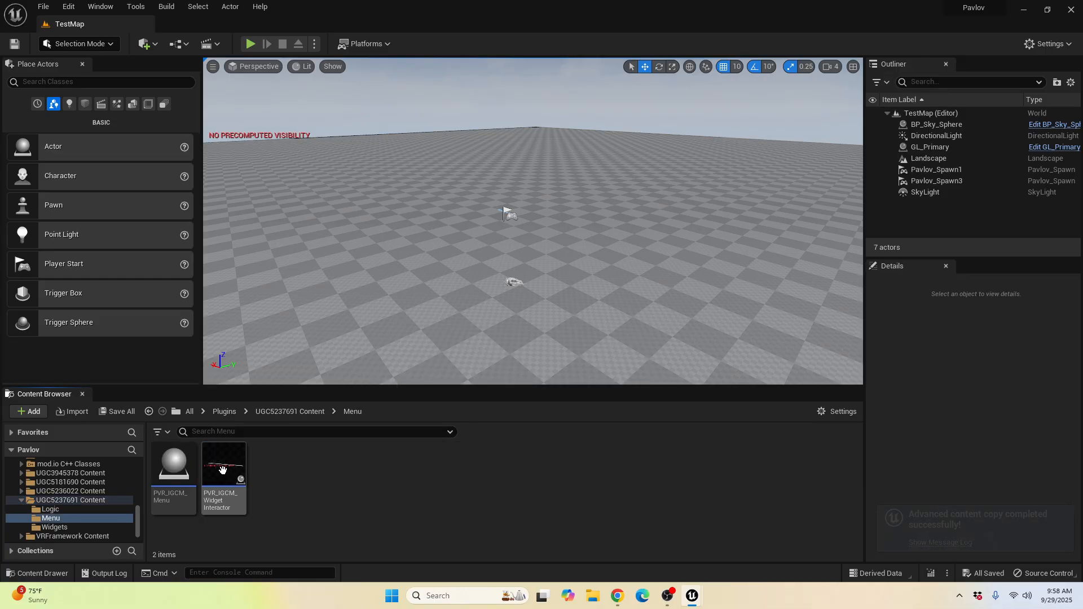
# Step: Rename the copied PVR_IGCM_WidgetInteractor blueprint as BP_WidgetInteractor
pyautogui.click(223, 470)
pyautogui.rightClick(223, 469)
pyautogui.click(296, 229)
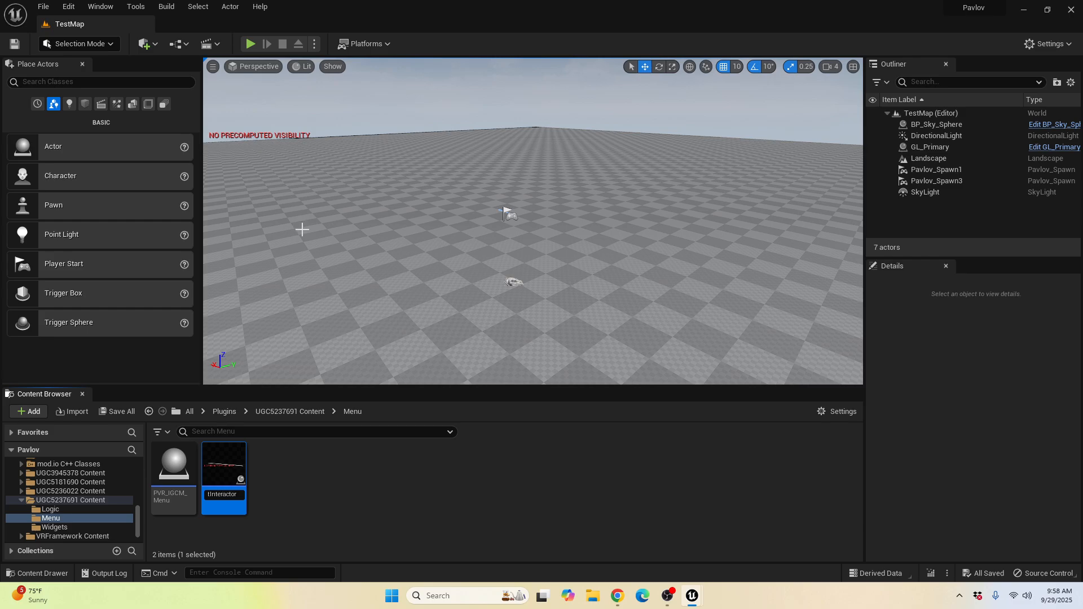
pyautogui.press('Return')
# Step: Rename the copied PVR_IGCM_Menu blueprint in the Menu folder as BP_MenuActor
pyautogui.click(224, 468)
pyautogui.rightClick(224, 468)
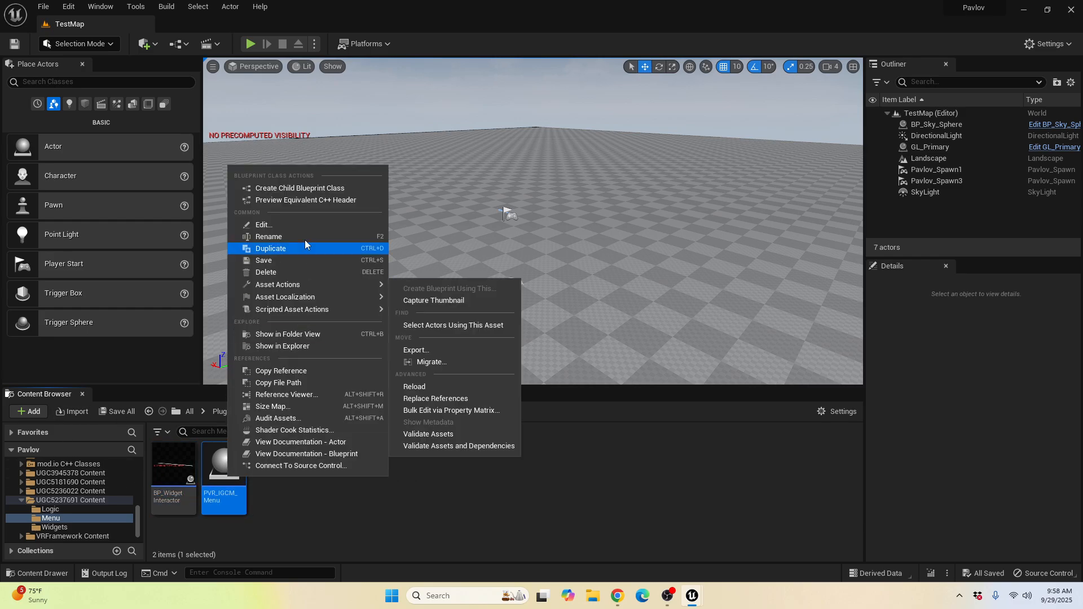
pyautogui.click(270, 237)
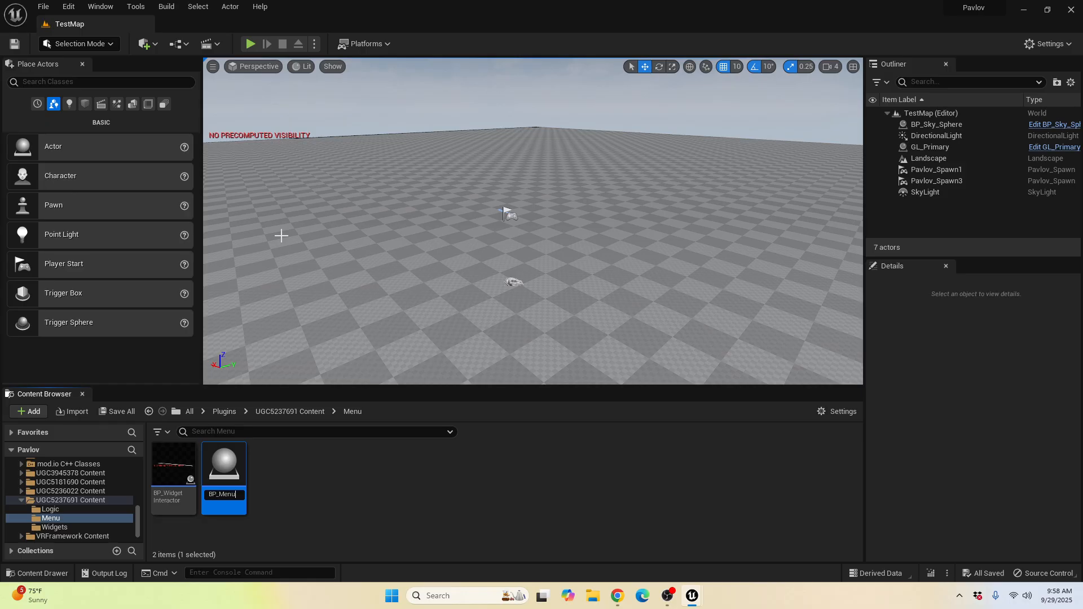
pyautogui.press('Return')
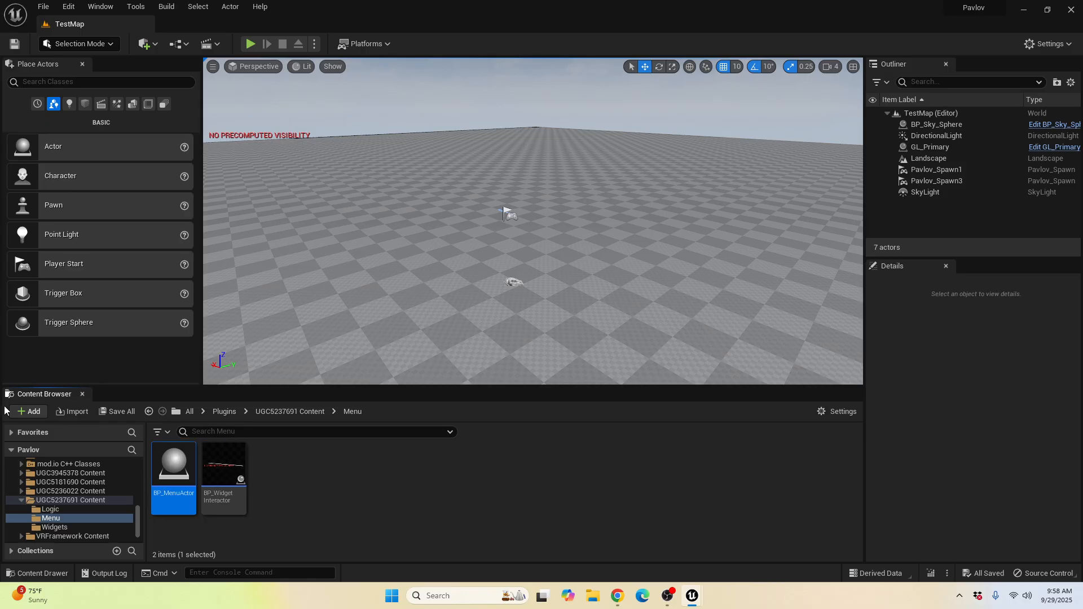
# Step: Open BP_MenuActor, show its Viewport and select the Widget component to see its details
pyautogui.doubleClick(181, 482)
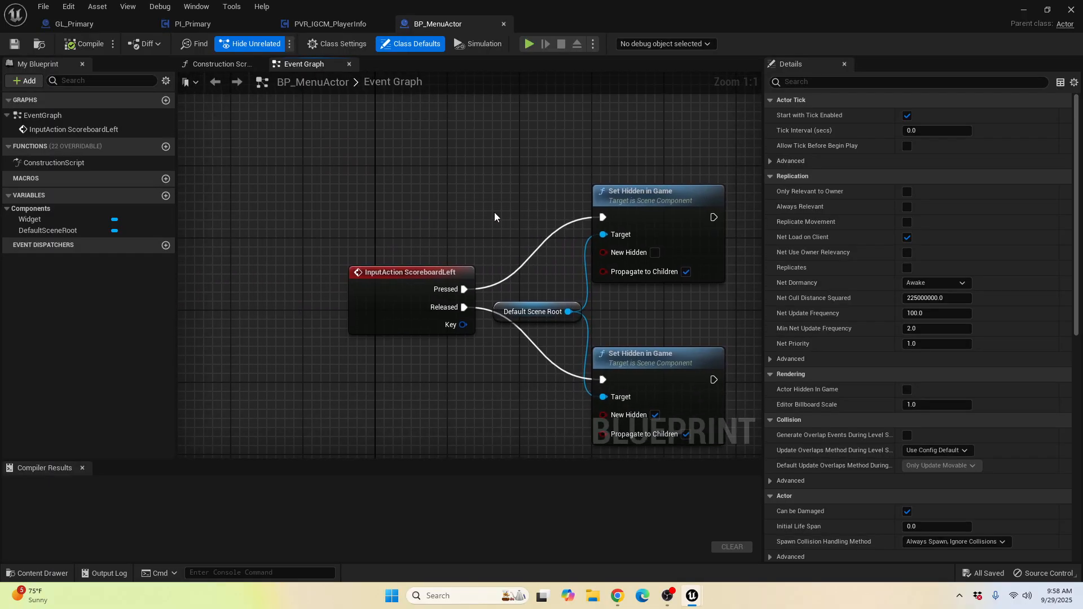
pyautogui.moveTo(495, 212); pyautogui.dragTo(410, 194, button='right')
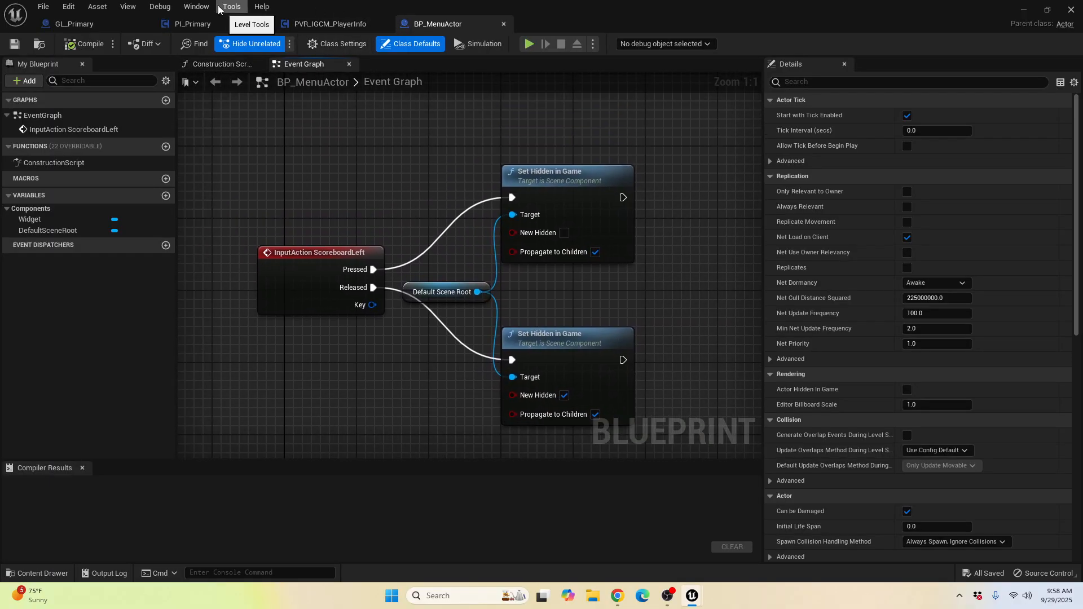
pyautogui.click(189, 8)
pyautogui.click(232, 146)
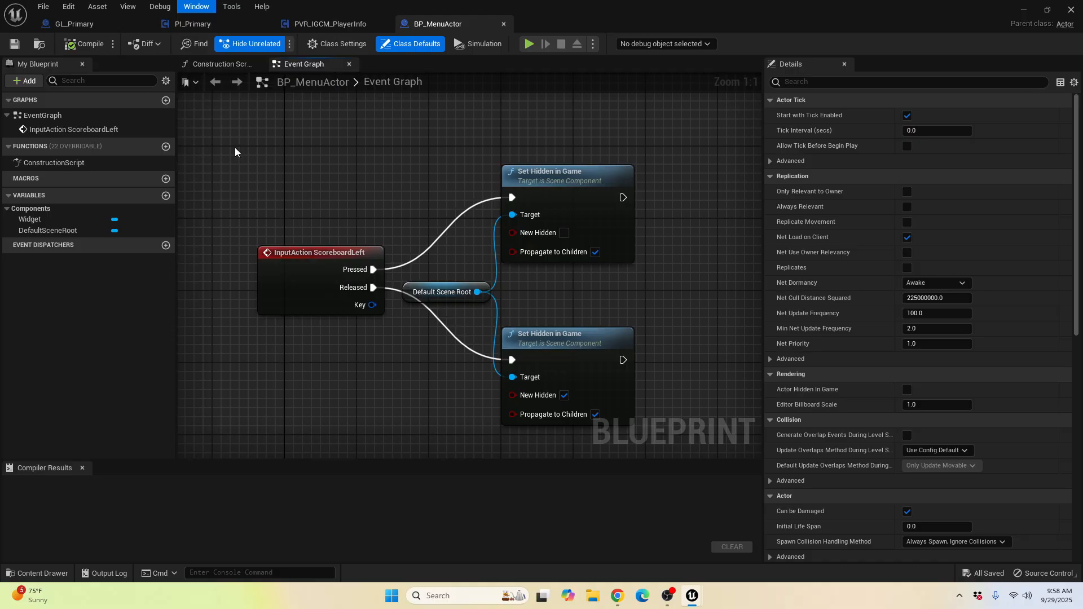
pyautogui.moveTo(394, 254); pyautogui.dragTo(556, 279, button='right')
pyautogui.click(420, 310)
pyautogui.moveTo(499, 220); pyautogui.dragTo(525, 240, button='right')
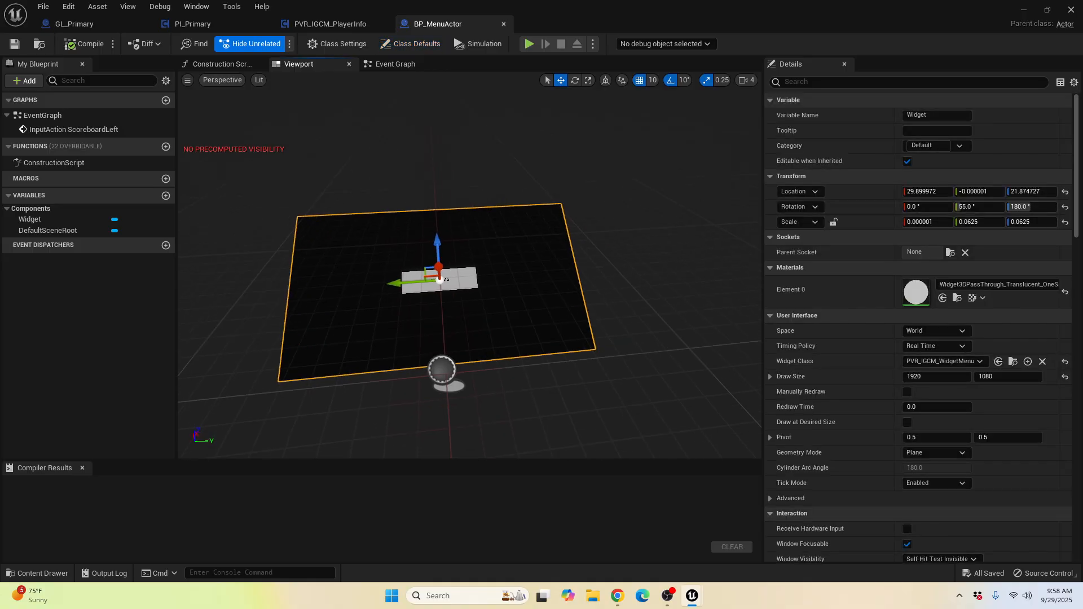
# Step: Shrink the blueprint editor window to uncover the content browser and open the Widgets folder of UGC5237691 Content
pyautogui.click(1050, 8)
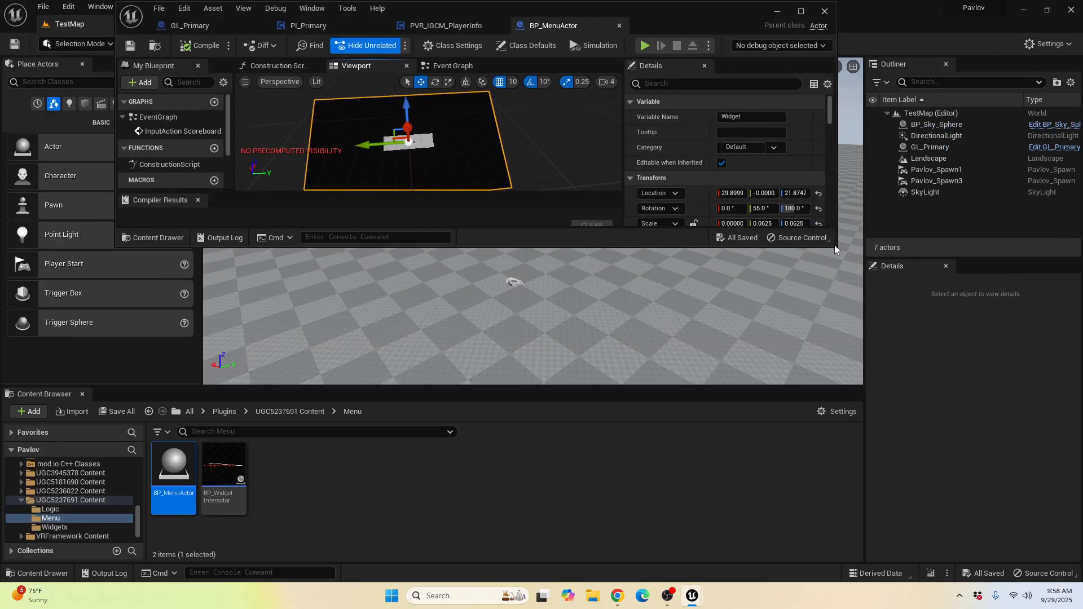
pyautogui.moveTo(836, 246); pyautogui.dragTo(975, 398)
pyautogui.click(309, 413)
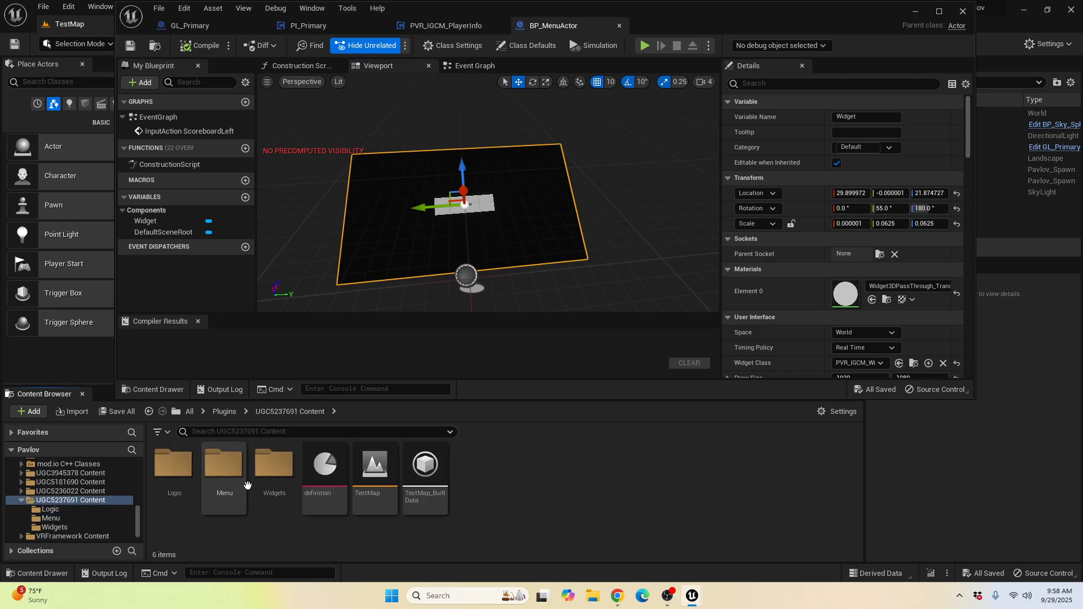
pyautogui.doubleClick(268, 474)
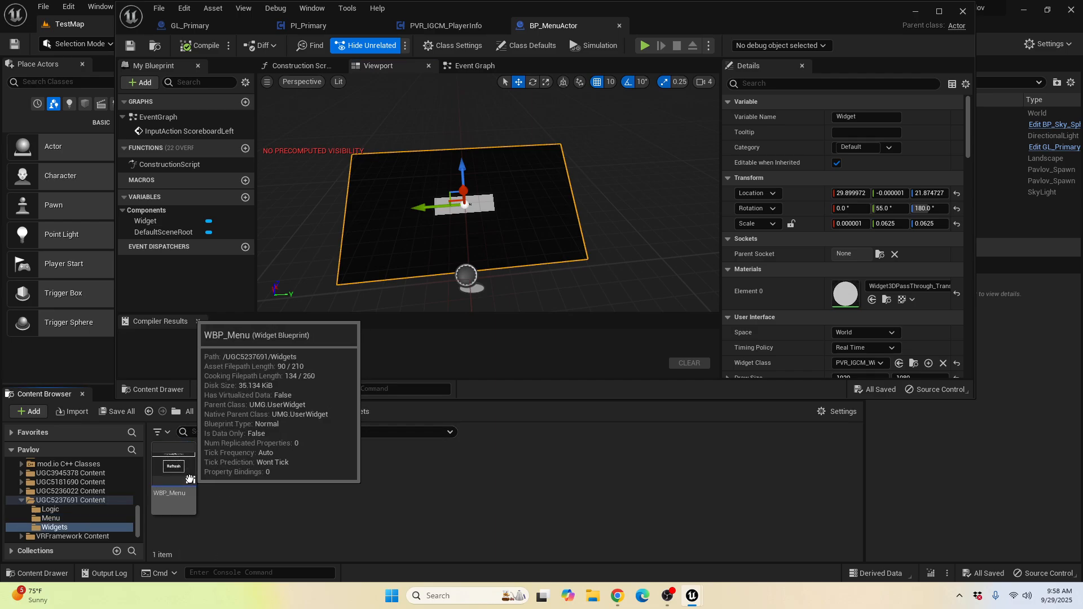
# Step: Assign WBP_Menu as the Widget component's Widget Class in BP_MenuActor, and compile and save the blueprint
pyautogui.moveTo(519, 255)
pyautogui.mouseDown()
pyautogui.moveTo(511, 192)
pyautogui.moveTo(516, 265)
pyautogui.mouseUp()
pyautogui.moveTo(515, 265); pyautogui.dragTo(516, 254, button='right')
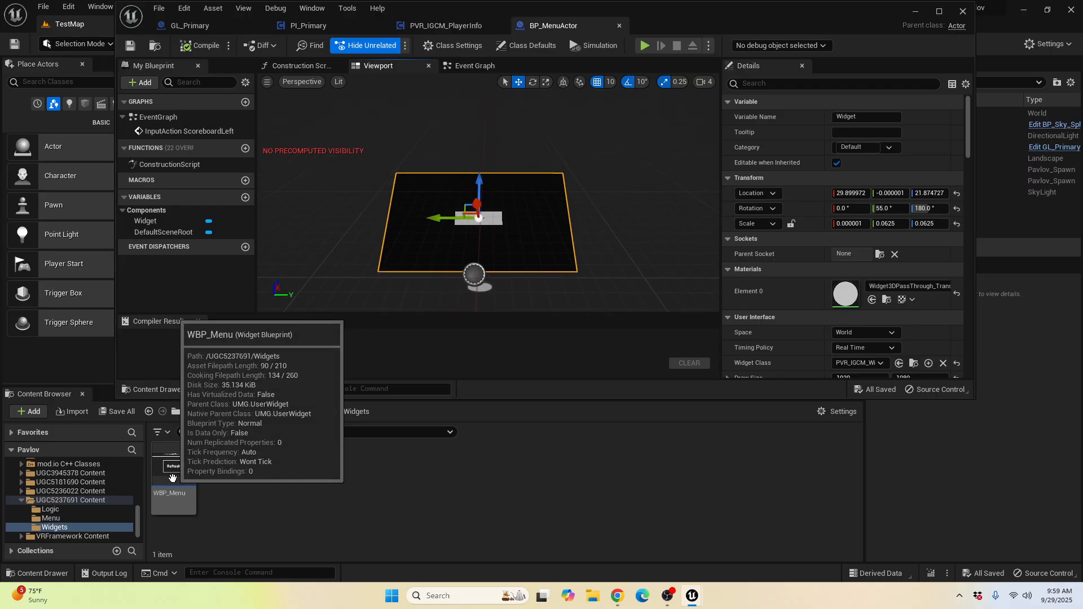
pyautogui.moveTo(169, 470); pyautogui.dragTo(853, 327)
pyautogui.scroll(-1, 805, 249)
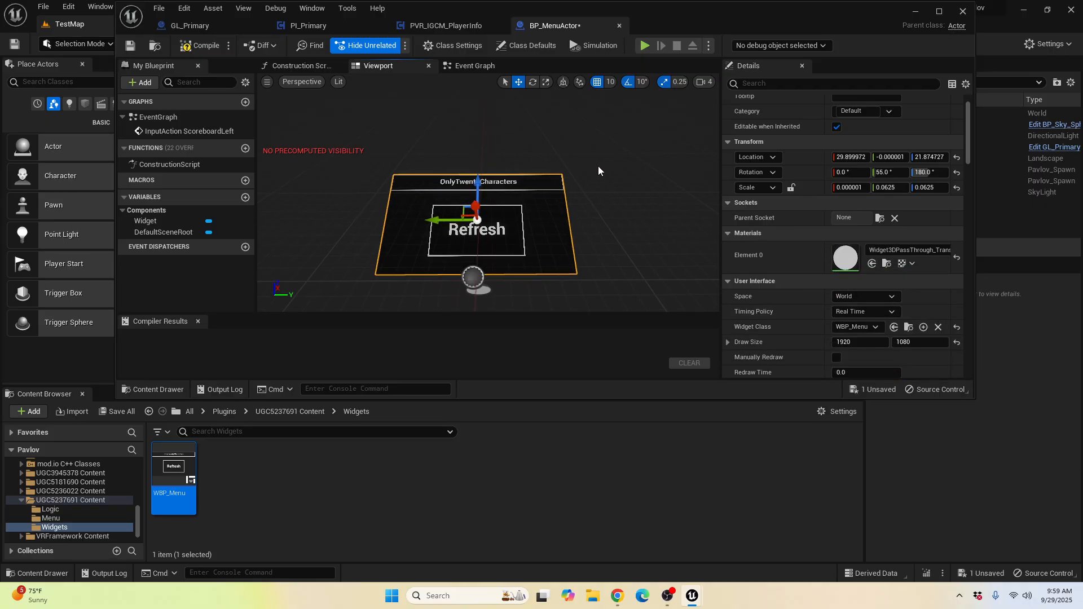
pyautogui.click(199, 45)
pyautogui.click(130, 46)
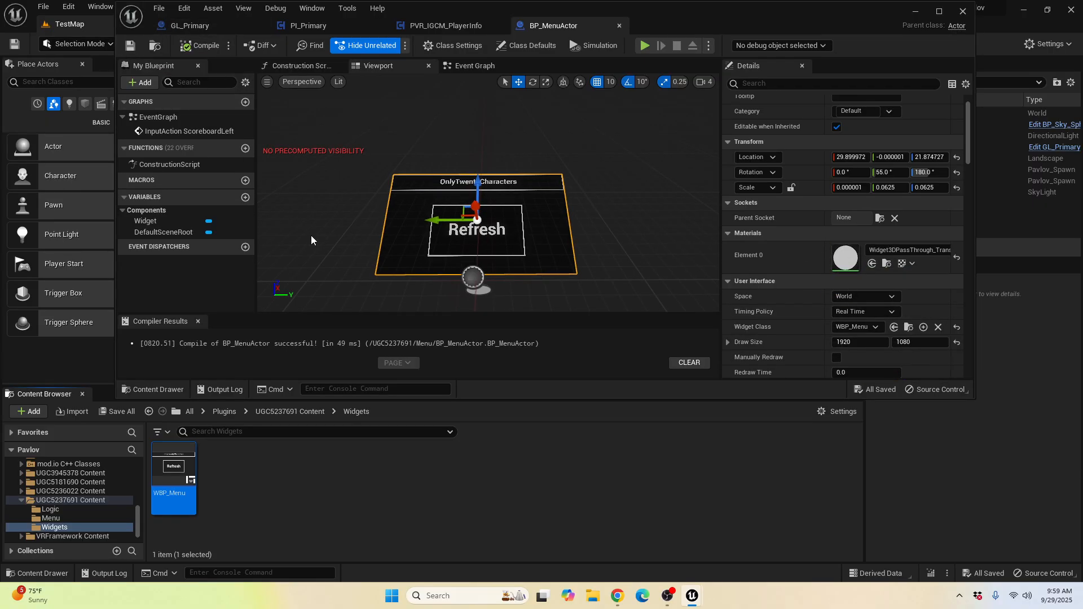
# Step: Close BP_MenuActor and PVR_IGCM_PlayerInfo and return to PI_Primary in the maximized blueprint editor
pyautogui.click(620, 27)
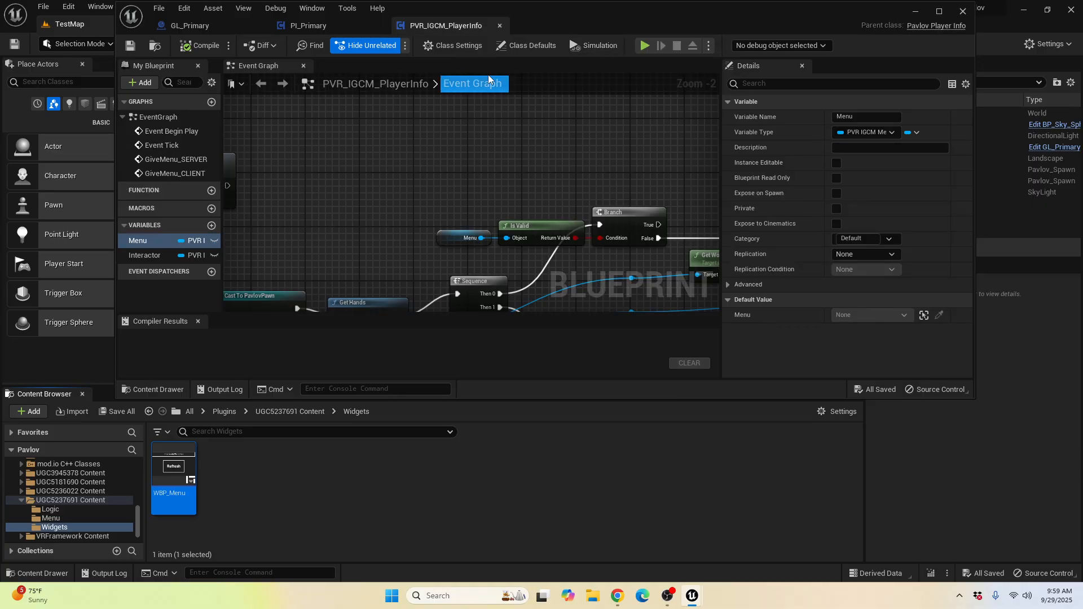
pyautogui.click(939, 12)
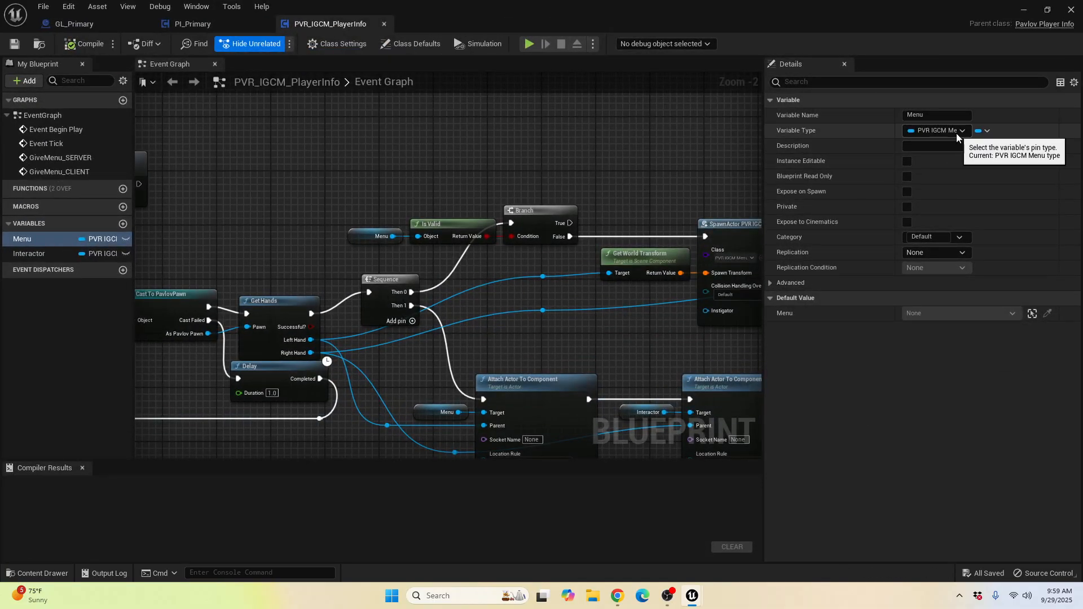
pyautogui.click(383, 25)
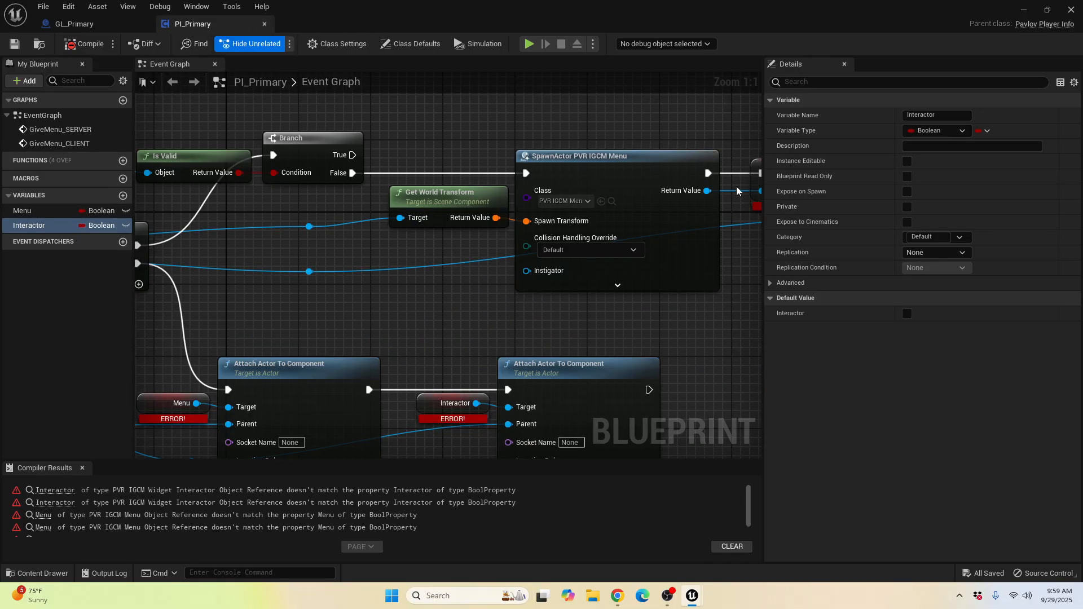
# Step: Search the Menu variable's available types for "bp menu" and "menu" and examine the matching object types
pyautogui.click(928, 130)
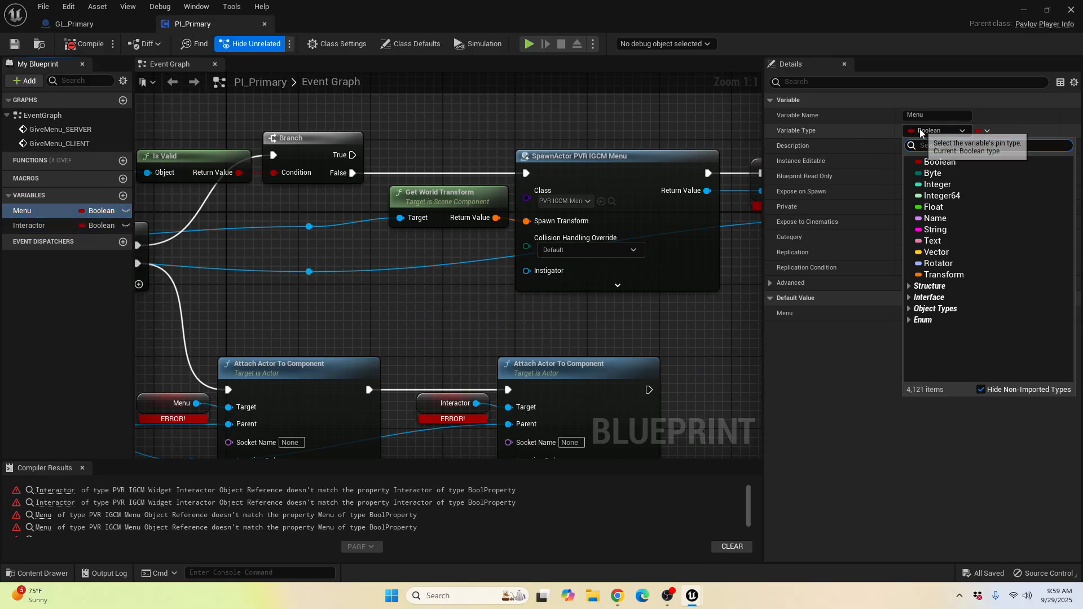
pyautogui.write('b')
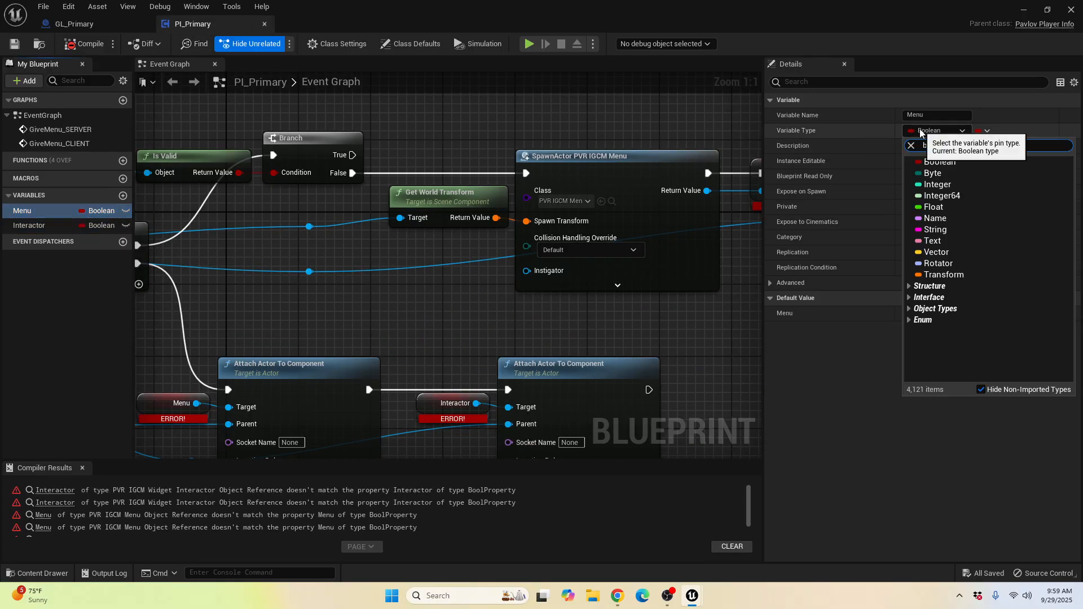
pyautogui.write('p')
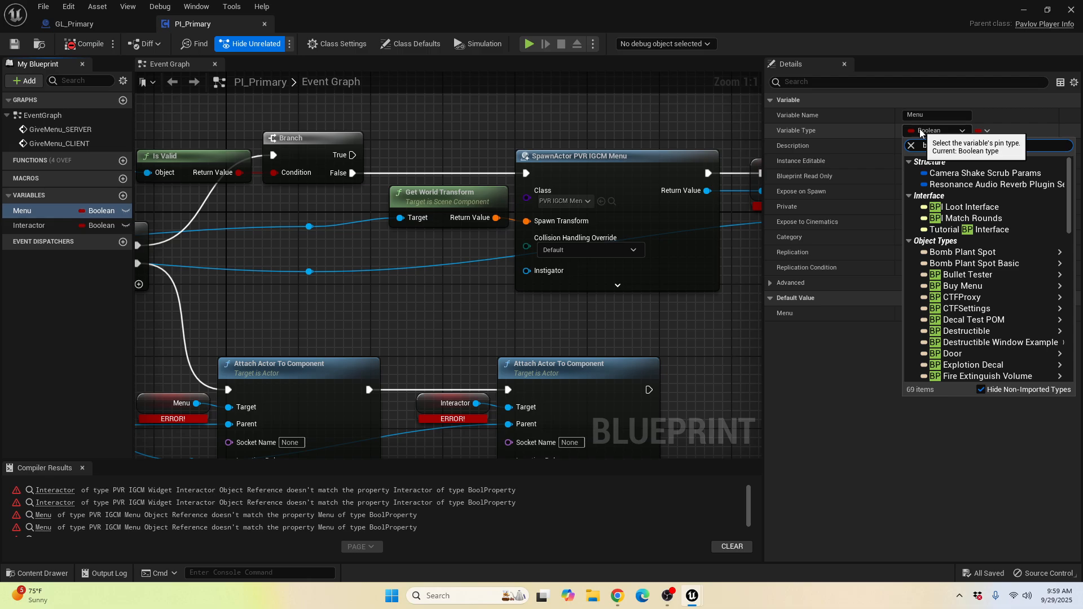
pyautogui.write(' menu')
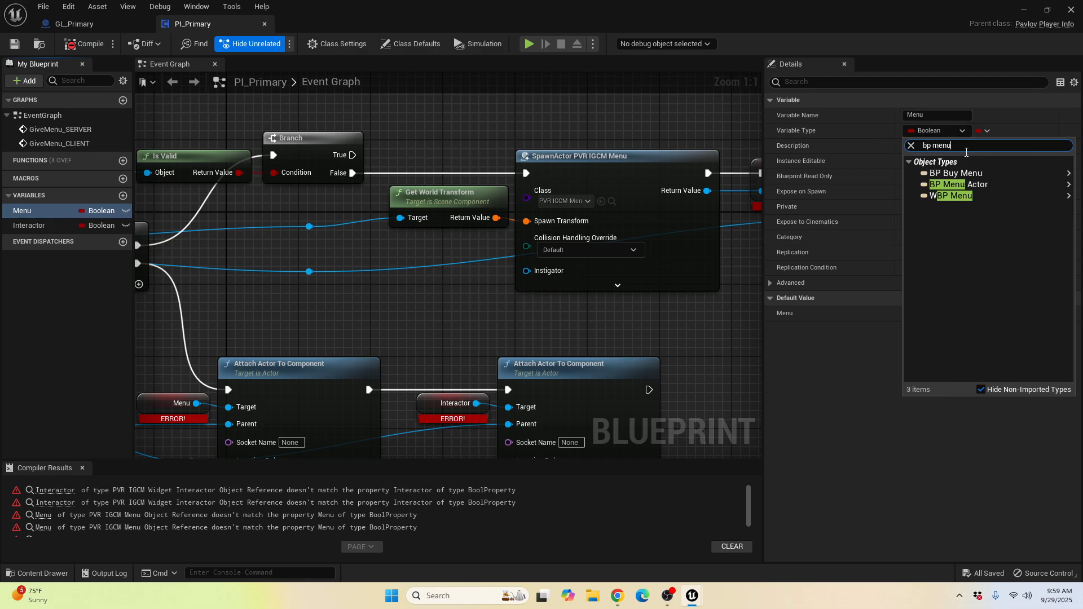
pyautogui.click(957, 185)
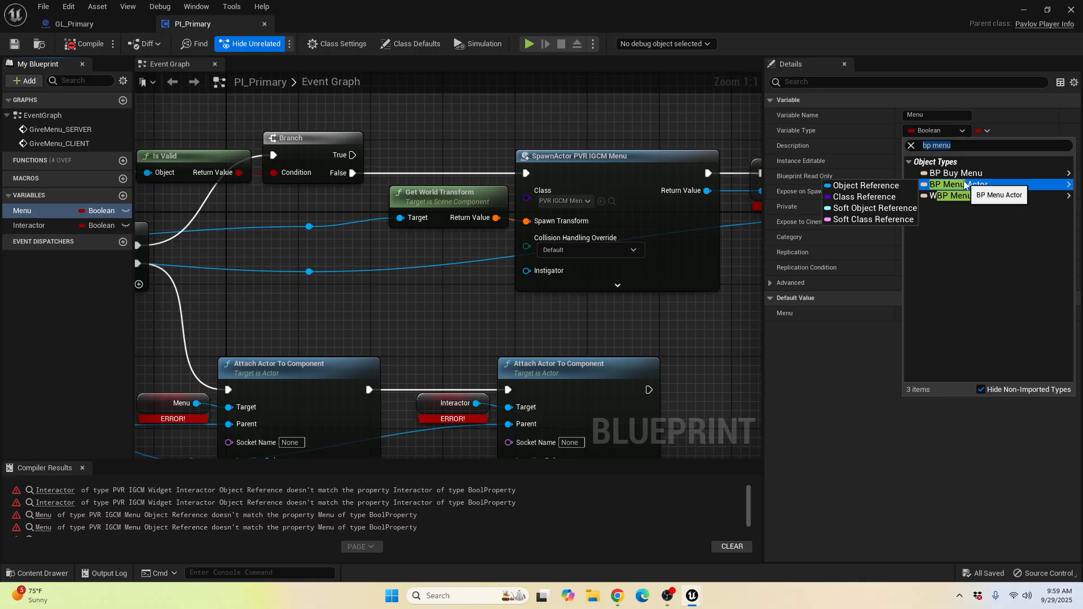
pyautogui.click(967, 146)
pyautogui.write('men')
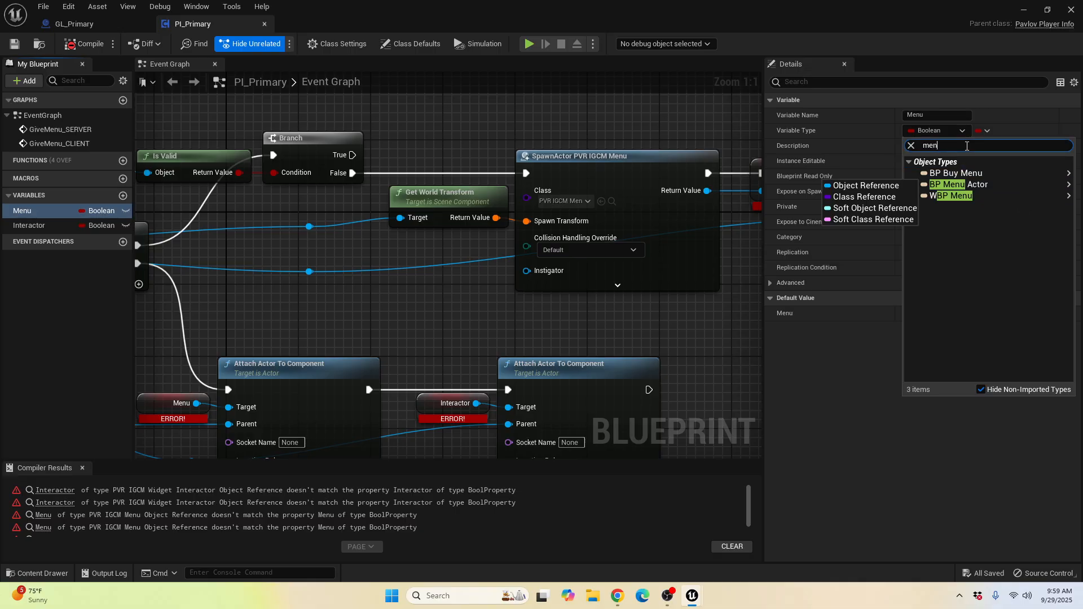
pyautogui.write('ui')
pyautogui.press('BackSpace')
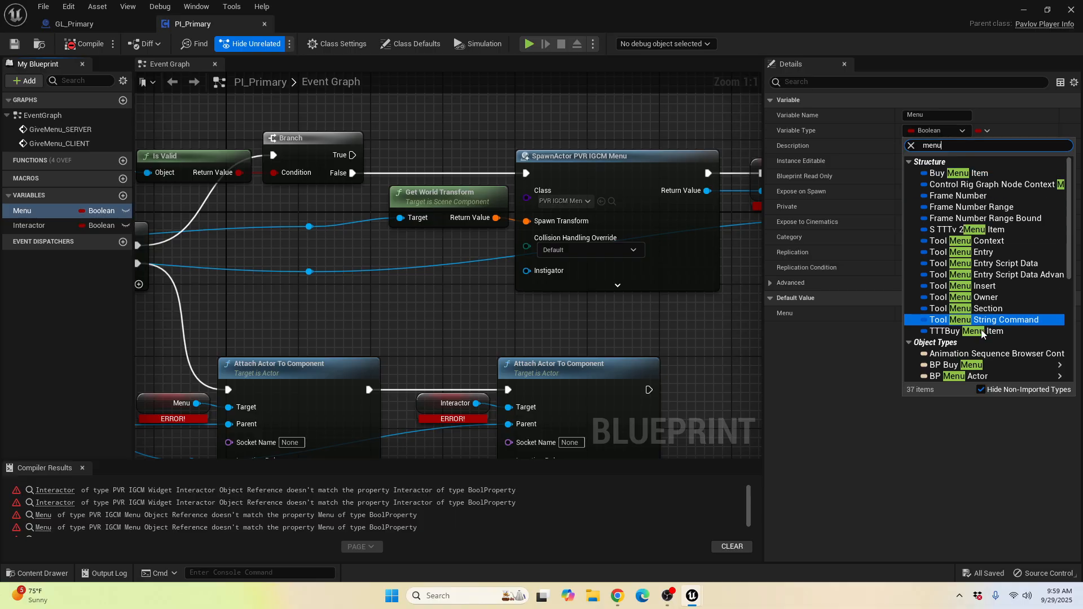
pyautogui.scroll(-5, 993, 299)
pyautogui.moveTo(997, 303)
pyautogui.scroll(-3, 993, 302)
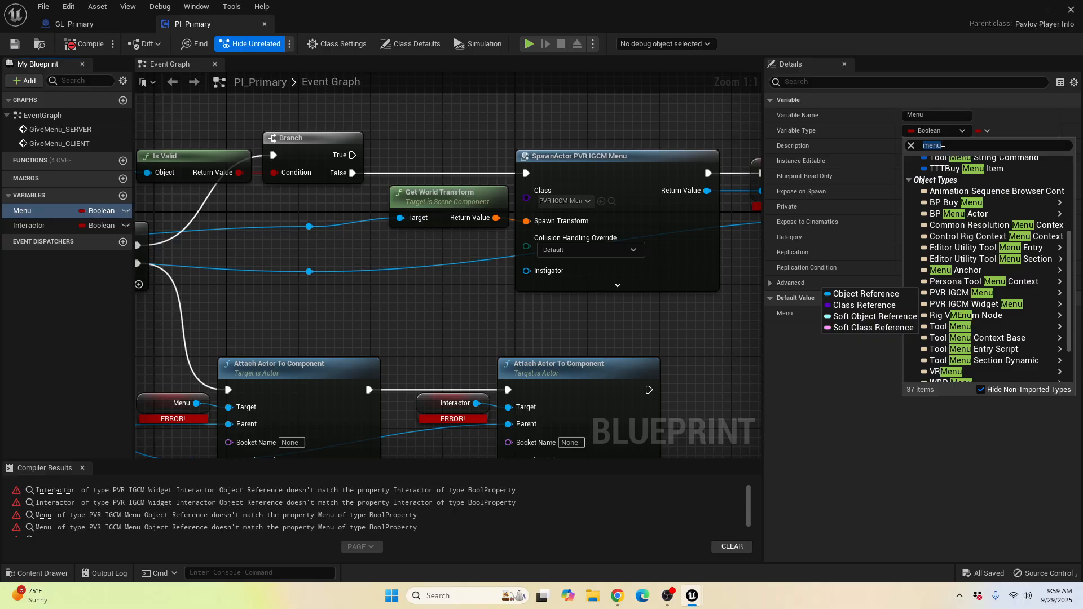
# Step: Set the Menu variable's type to a BP Menu Actor object reference, accept the type change and dismiss the blueprint search
pyautogui.press('BackSpace')
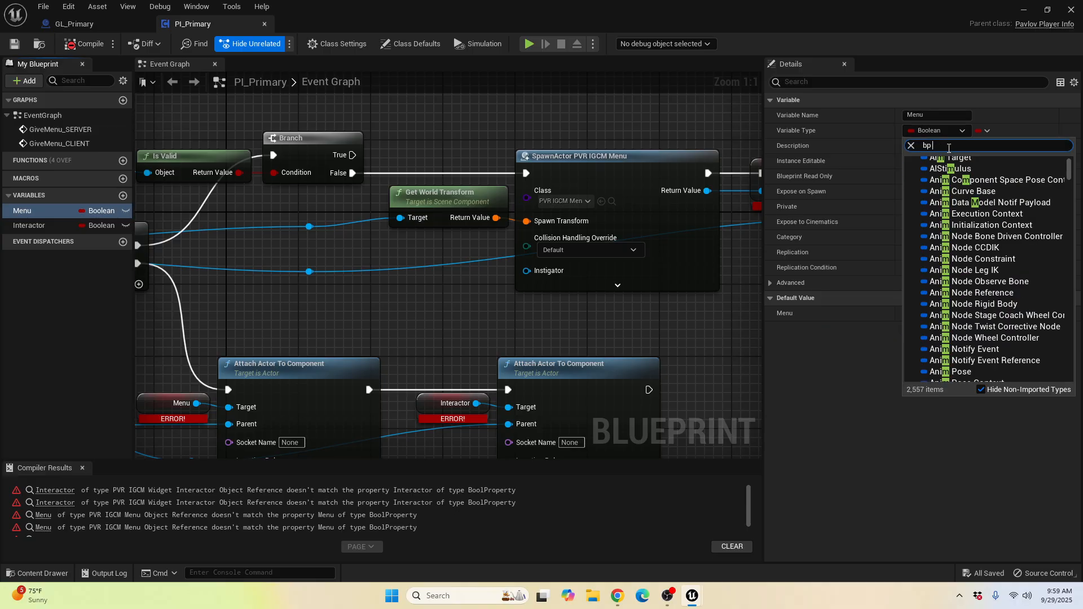
pyautogui.write('bp menu')
pyautogui.click(961, 187)
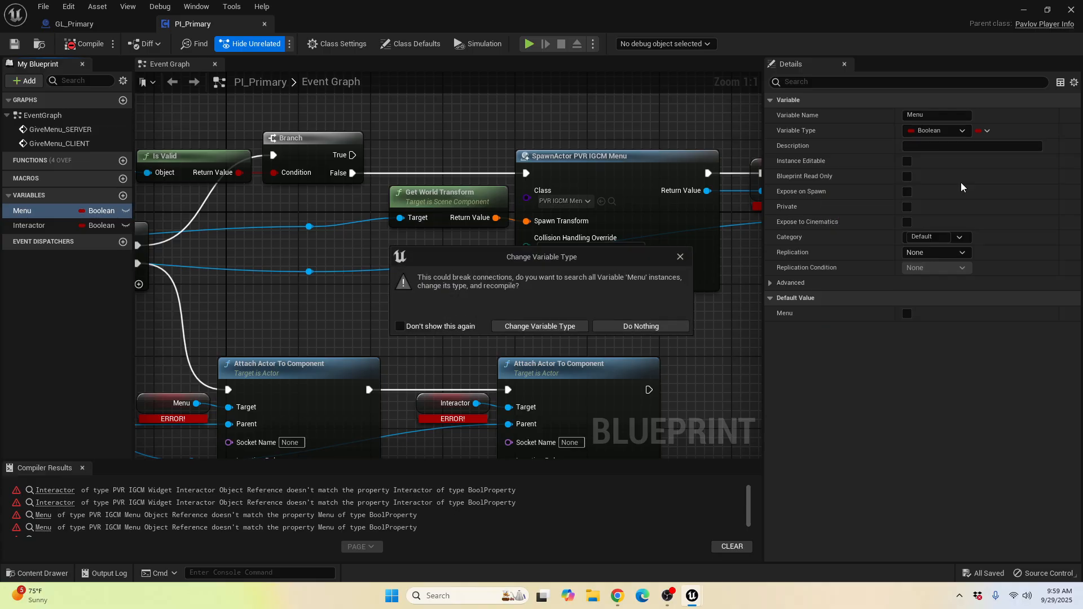
pyautogui.click(540, 330)
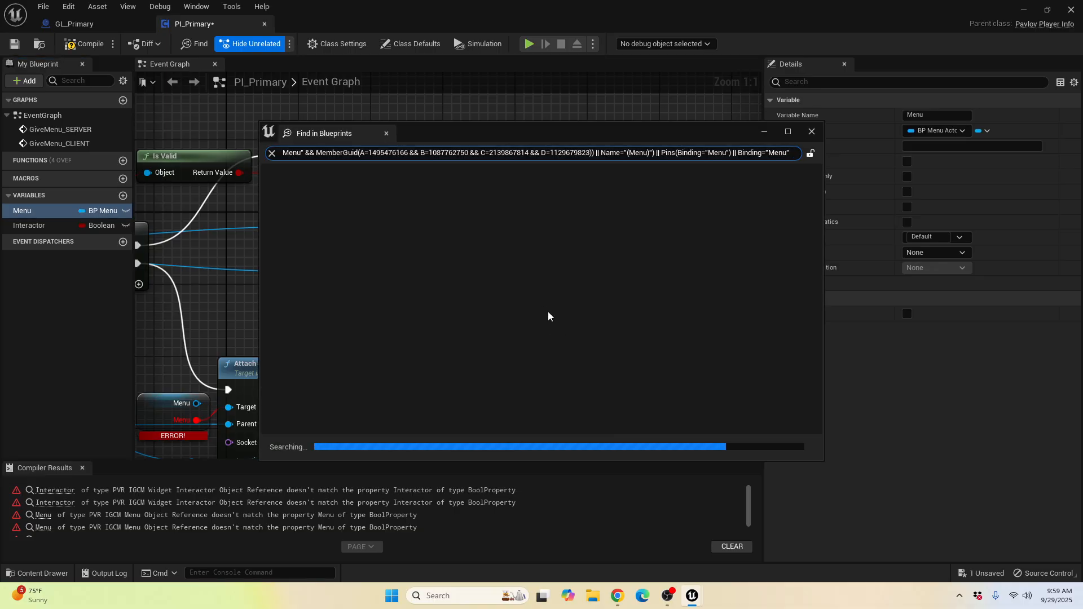
pyautogui.click(812, 131)
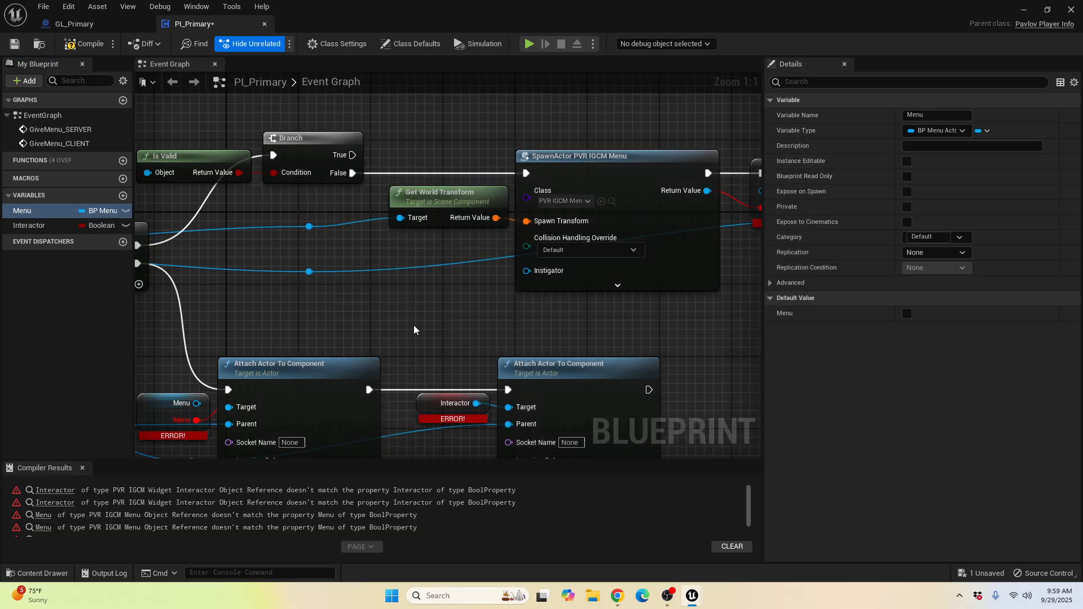
# Step: Check the types of the Menu and Interactor variables in PVR_IGCM_PlayerInfo from the GameLogic folder, and close that blueprint
pyautogui.scroll(-2, 446, 322)
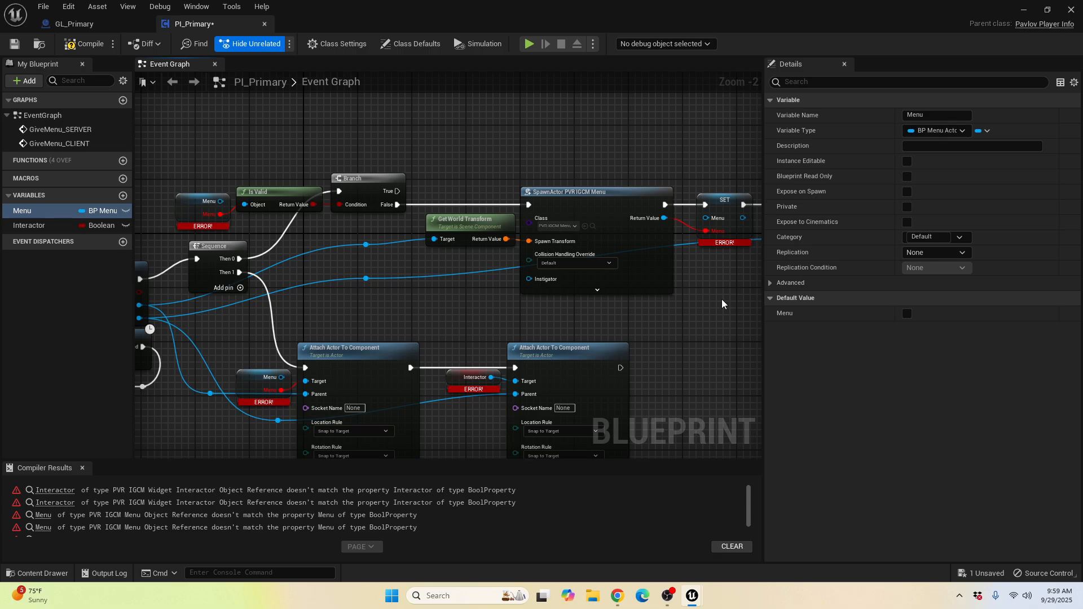
pyautogui.click(1024, 9)
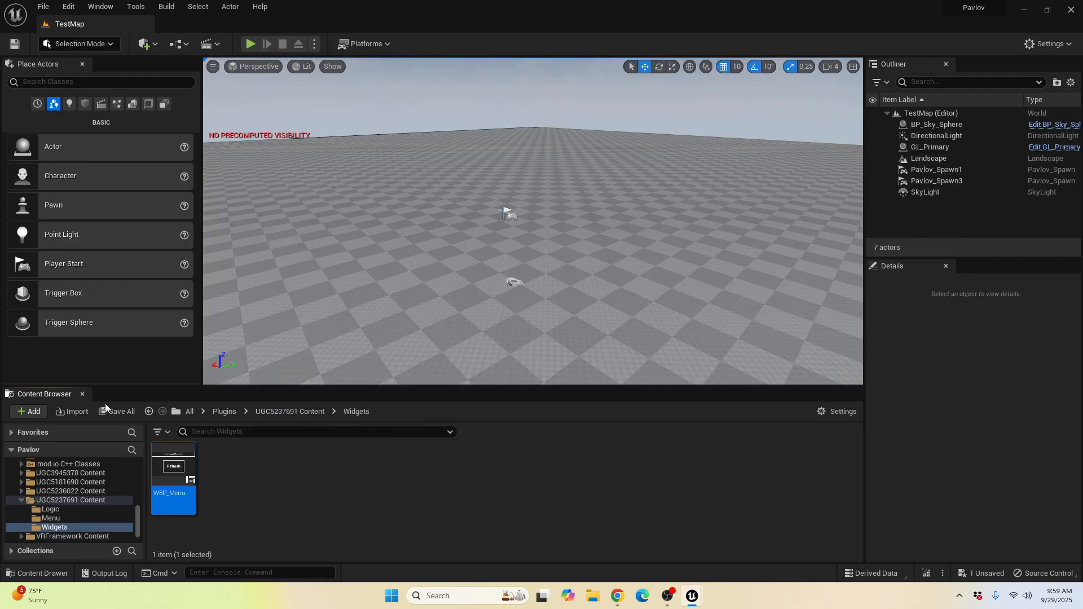
pyautogui.scroll(-5, 76, 500)
pyautogui.scroll(2, 76, 501)
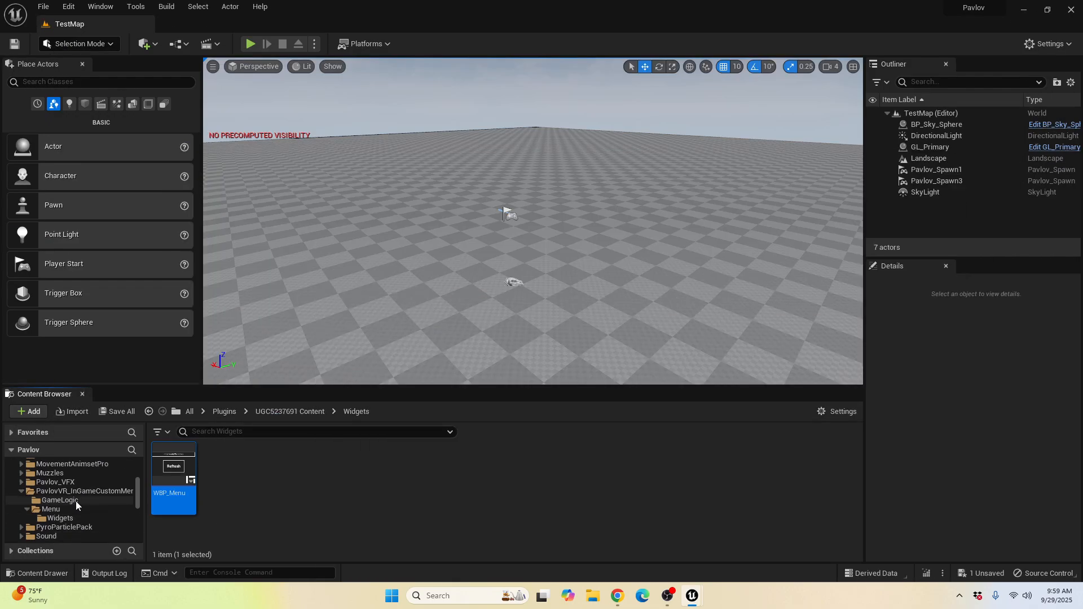
pyautogui.click(62, 500)
pyautogui.doubleClick(232, 503)
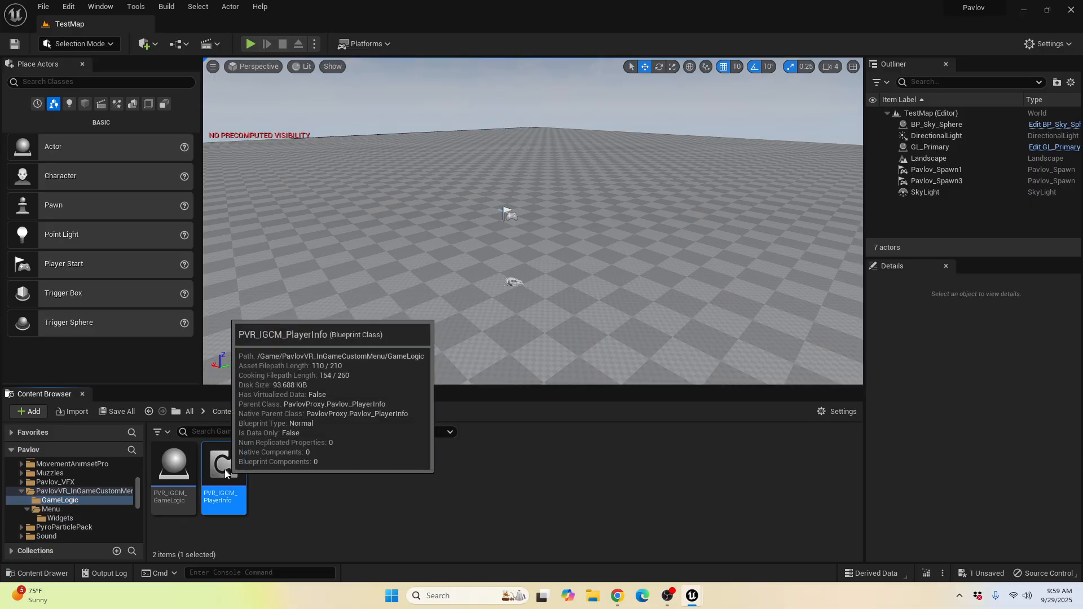
pyautogui.click(35, 241)
pyautogui.click(43, 255)
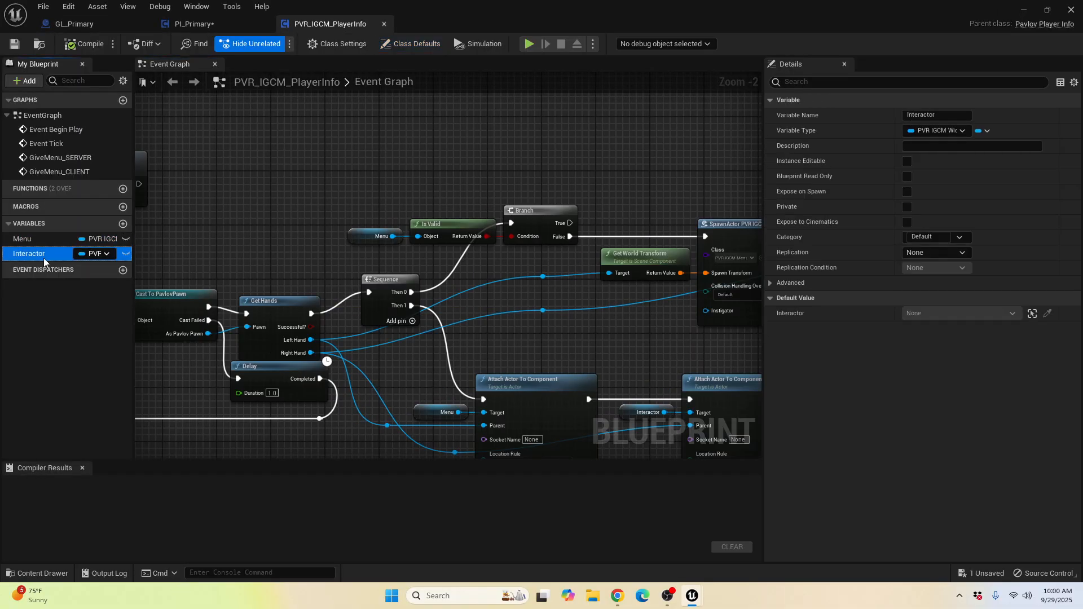
pyautogui.click(384, 24)
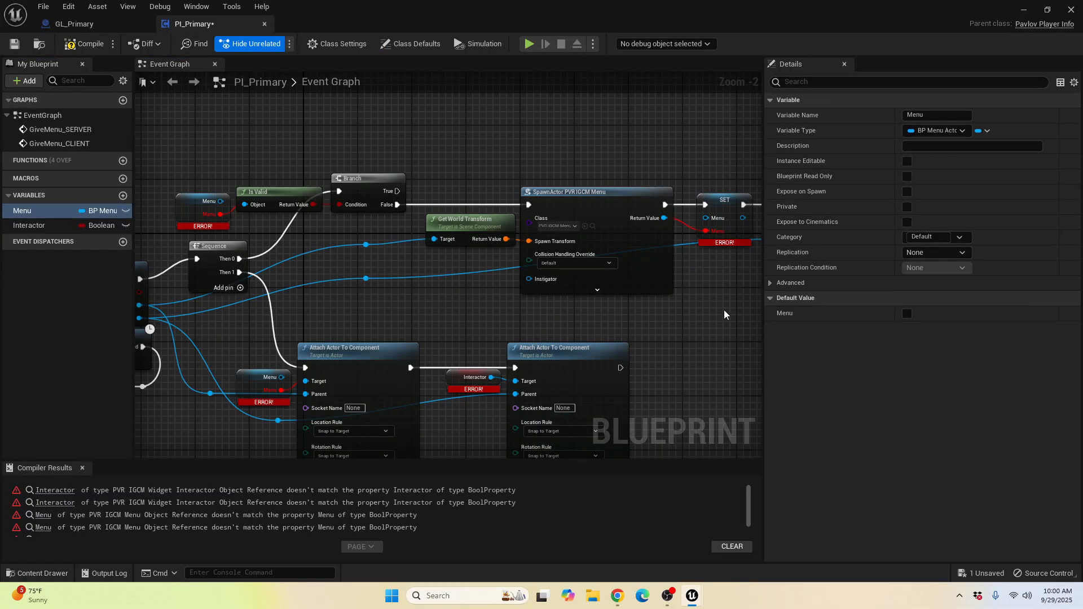
# Step: Set the Interactor variable's type to a BP Widget Interactor object reference, accept the type change and dismiss the blueprint search
pyautogui.click(64, 226)
pyautogui.click(936, 130)
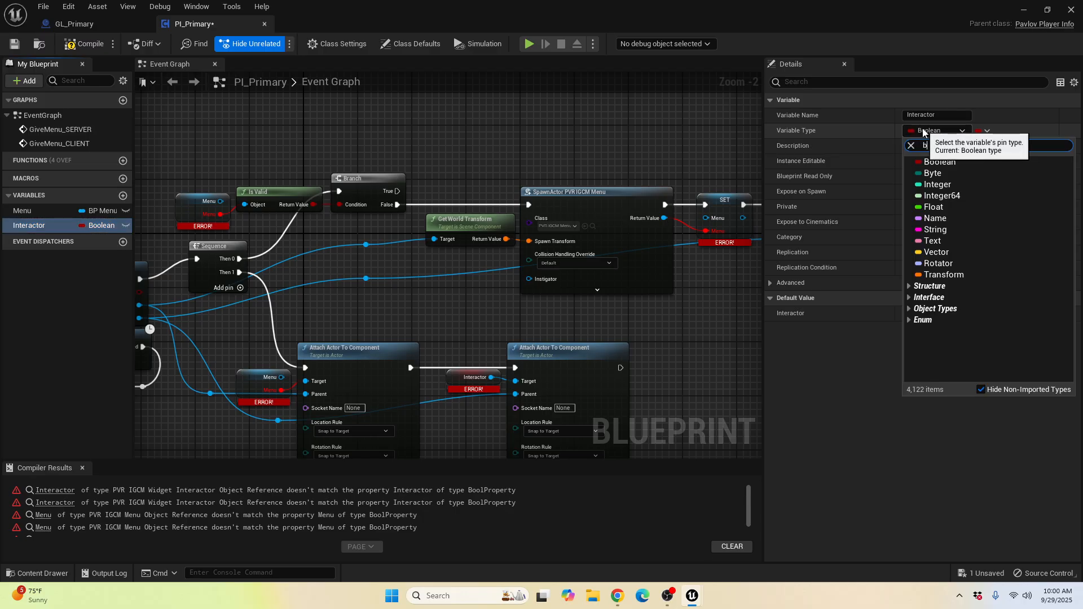
pyautogui.write('bp menu')
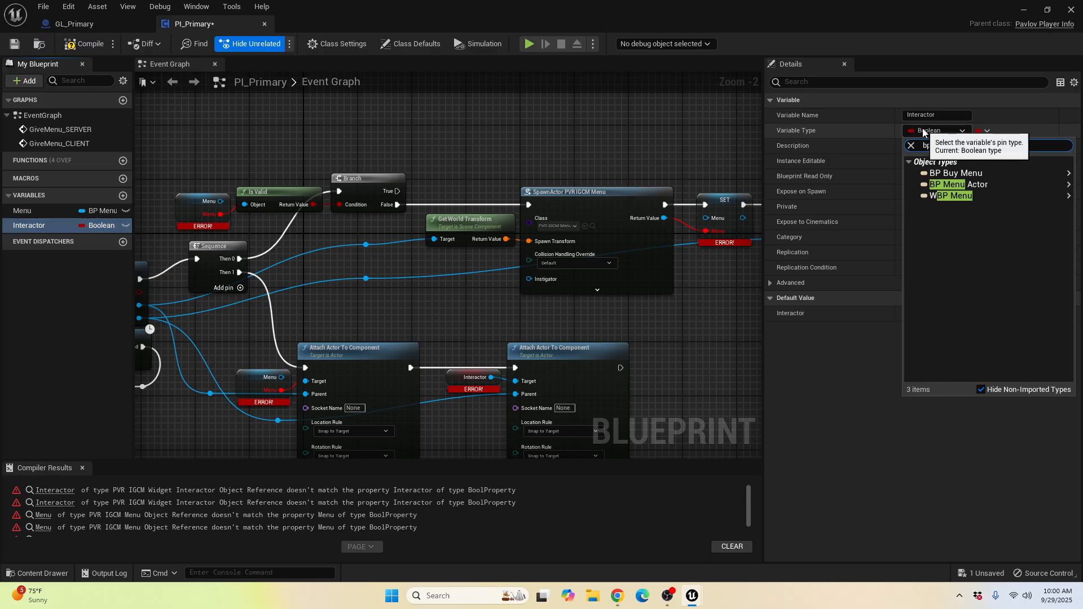
pyautogui.press('BackSpace')
pyautogui.press('BackSpace')
pyautogui.press('BackSpace')
pyautogui.press('BackSpace')
pyautogui.press('BackSpace')
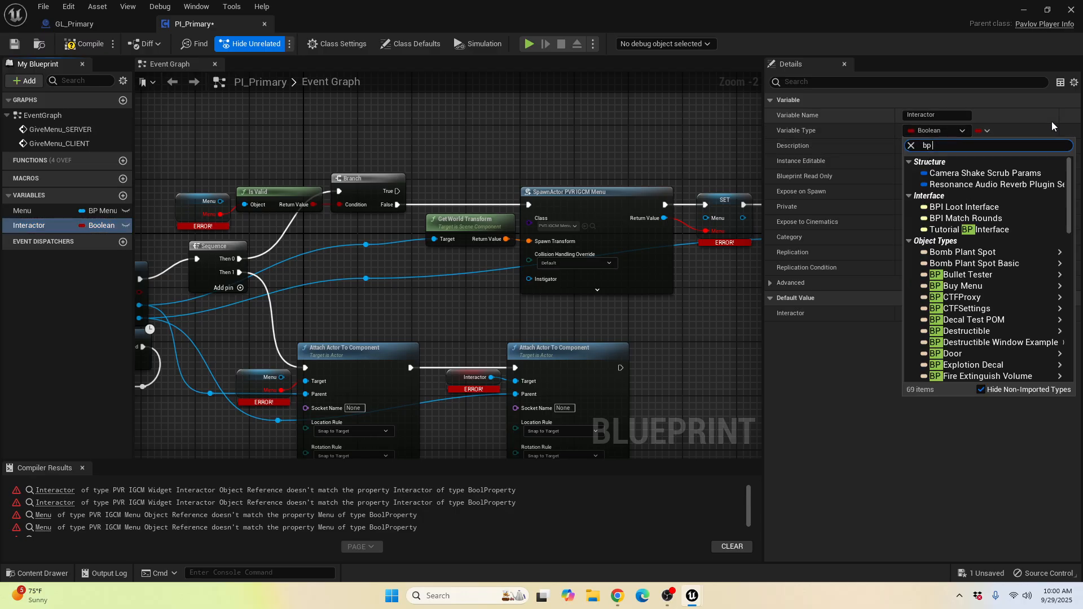
pyautogui.write('inter')
pyautogui.moveTo(1009, 207)
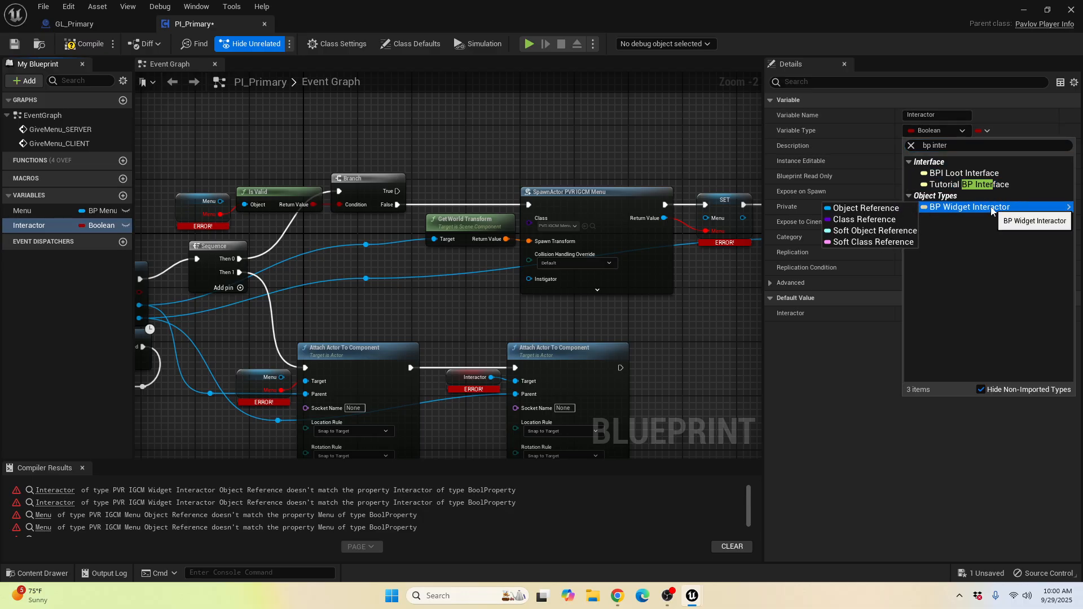
pyautogui.click(953, 208)
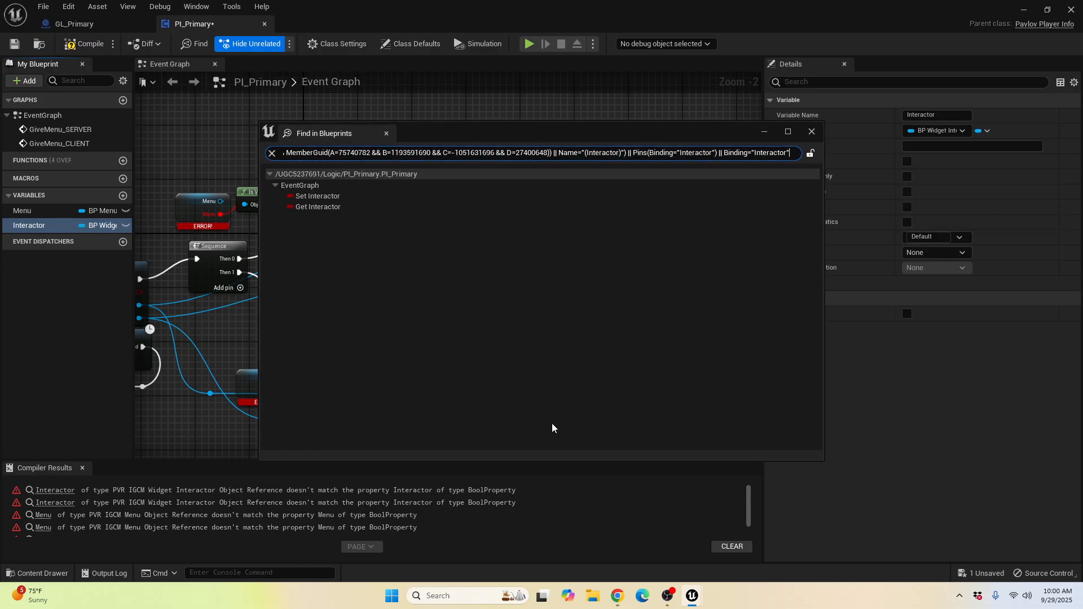
pyautogui.click(810, 133)
# Step: Refresh all nodes in PI_Primary and break the outdated link between the Menu getter and Is Valid
pyautogui.click(44, 7)
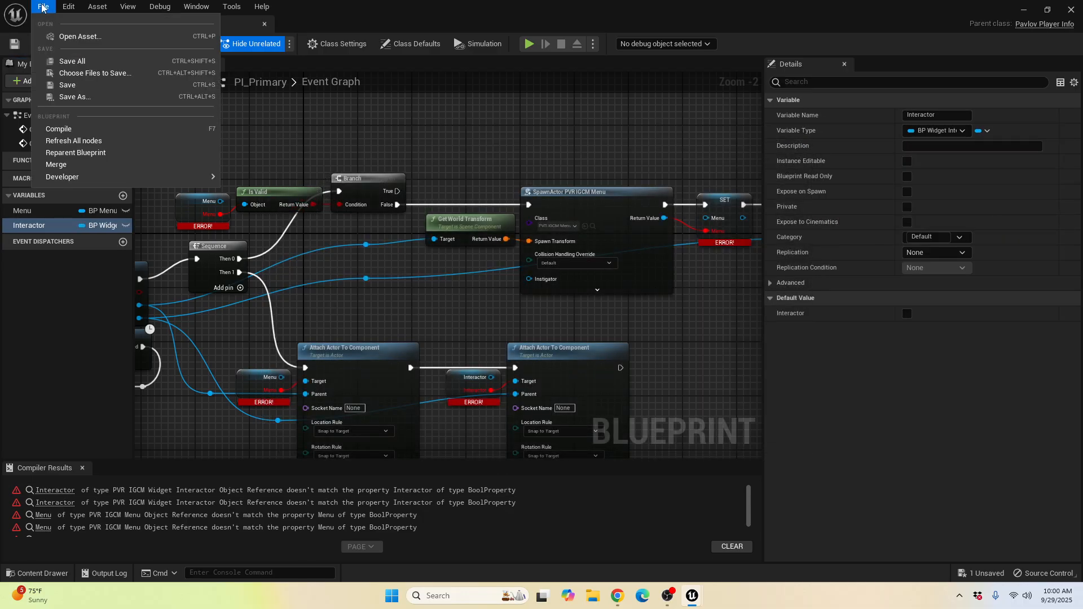
pyautogui.click(75, 142)
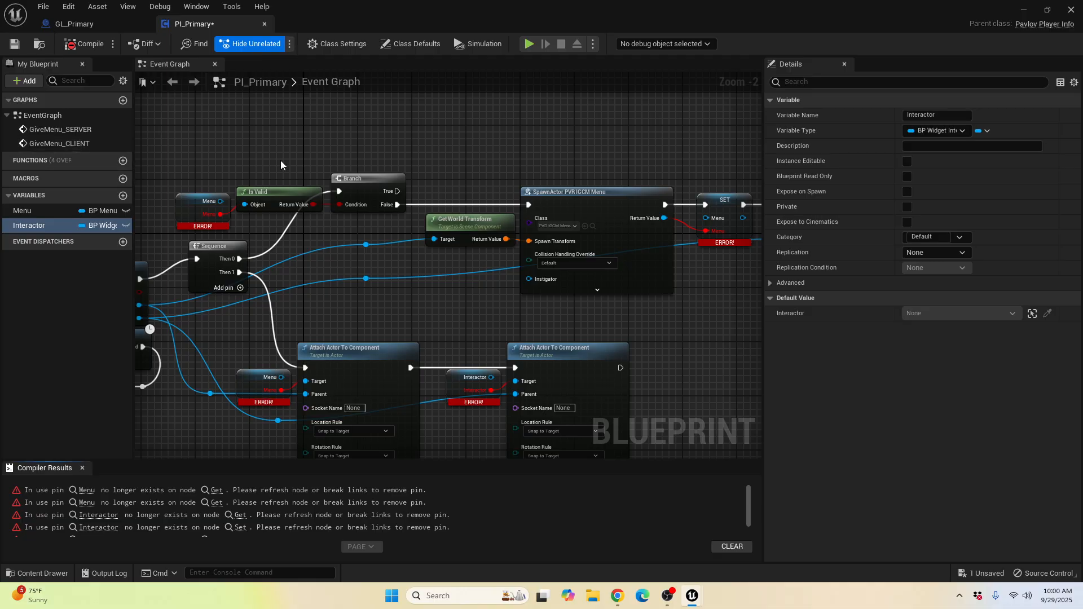
pyautogui.moveTo(281, 161); pyautogui.dragTo(473, 228, button='right')
pyautogui.scroll(2, 473, 228)
pyautogui.rightClick(397, 296)
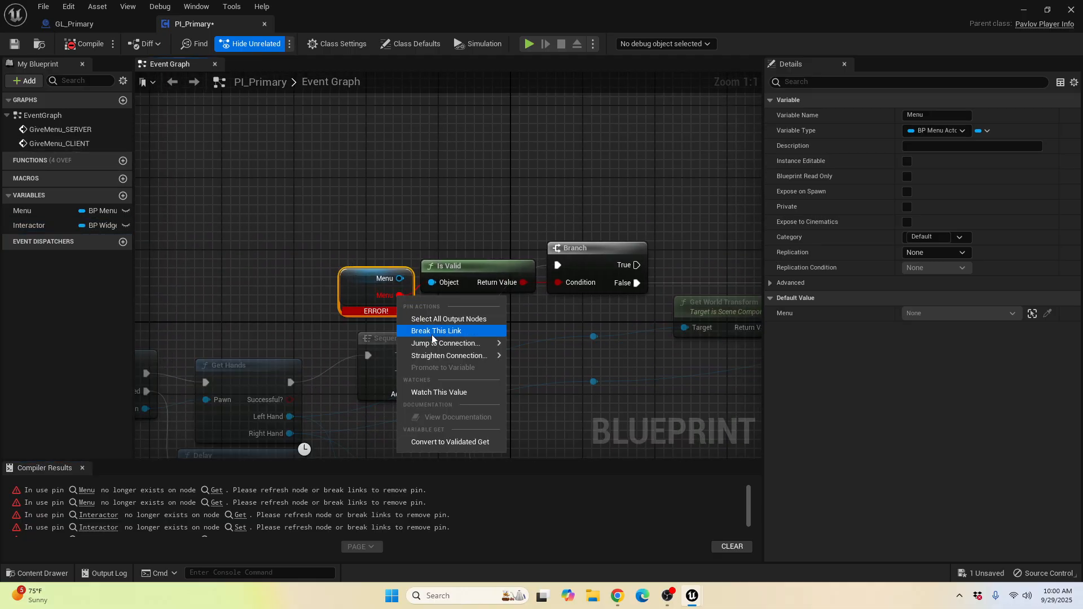
pyautogui.click(432, 334)
pyautogui.moveTo(581, 325); pyautogui.dragTo(384, 279, button='right')
pyautogui.scroll(-1, 384, 278)
pyautogui.click(489, 179)
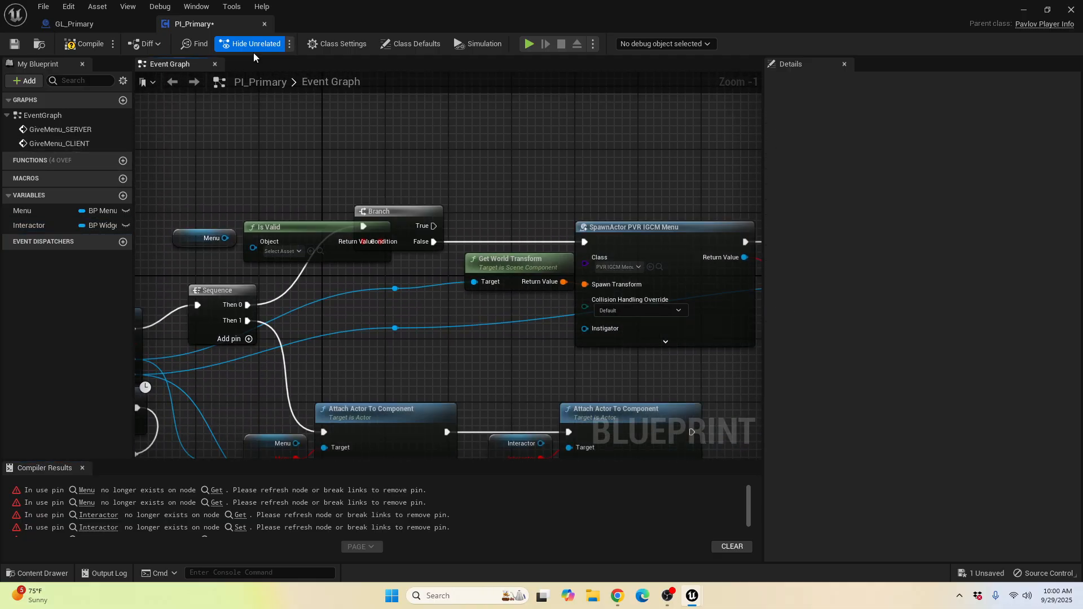
# Step: Break the outdated value links on the SET Menu and SET Interactor nodes after the SpawnActor nodes
pyautogui.moveTo(759, 277); pyautogui.dragTo(450, 275, button='right')
pyautogui.rightClick(475, 270)
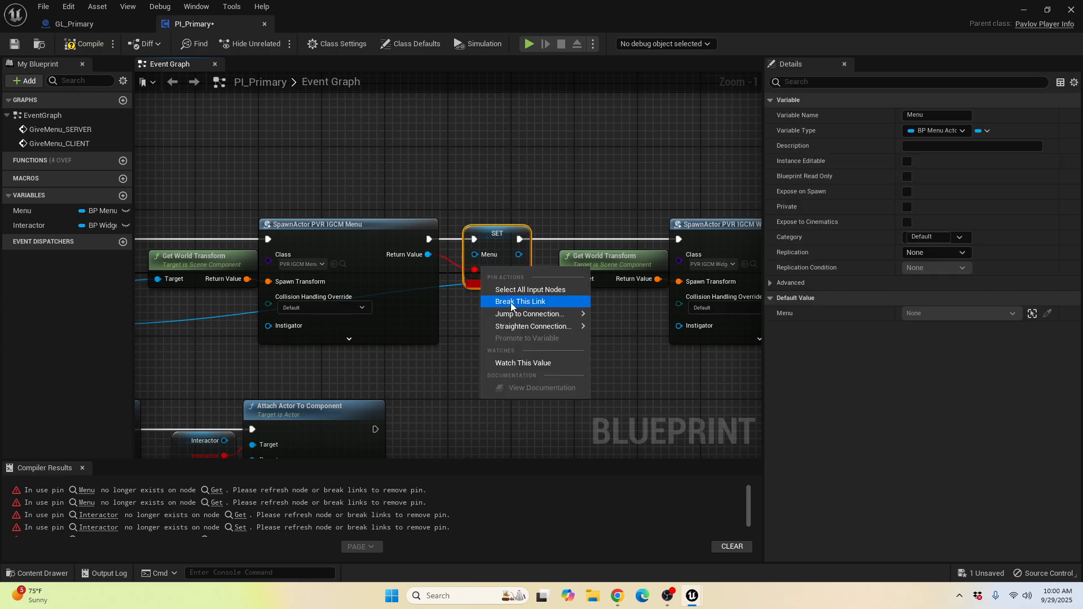
pyautogui.click(507, 302)
pyautogui.moveTo(596, 328); pyautogui.dragTo(504, 182, button='right')
pyautogui.rightClick(577, 225)
pyautogui.click(612, 259)
# Step: Break the outdated links from the Interactor and Menu getters to the two Attach Actor To Component nodes
pyautogui.rightClick(512, 277)
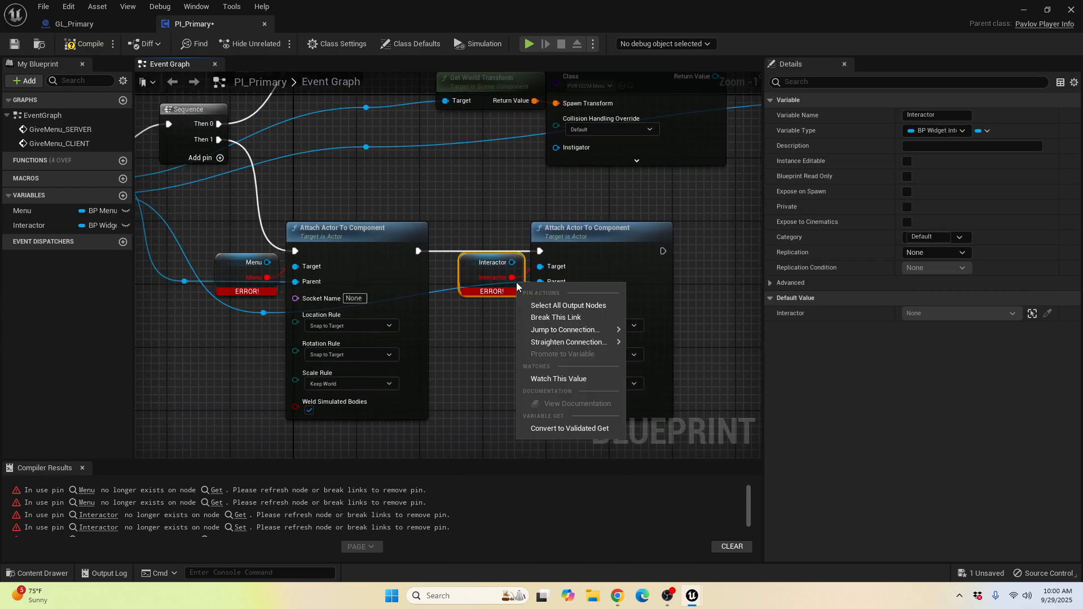
pyautogui.click(560, 314)
pyautogui.rightClick(260, 277)
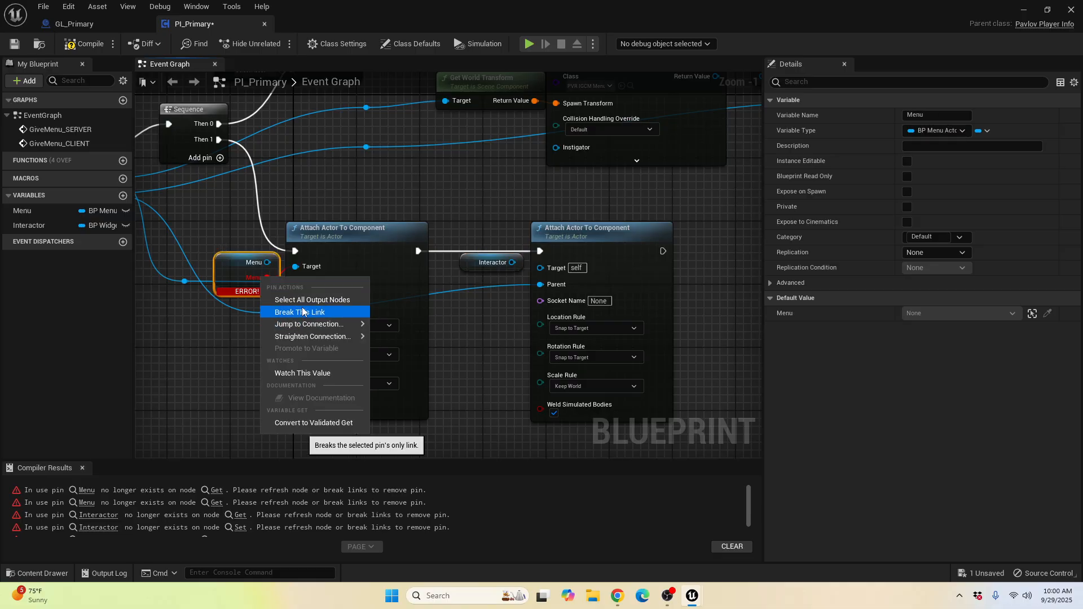
pyautogui.click(299, 311)
# Step: Rewire the Menu getters to Is Valid and the first Attach Actor target, wire Interactor to the second target, and refresh all nodes
pyautogui.moveTo(266, 188); pyautogui.dragTo(391, 202, button='right')
pyautogui.moveTo(400, 249); pyautogui.dragTo(398, 272, button='right')
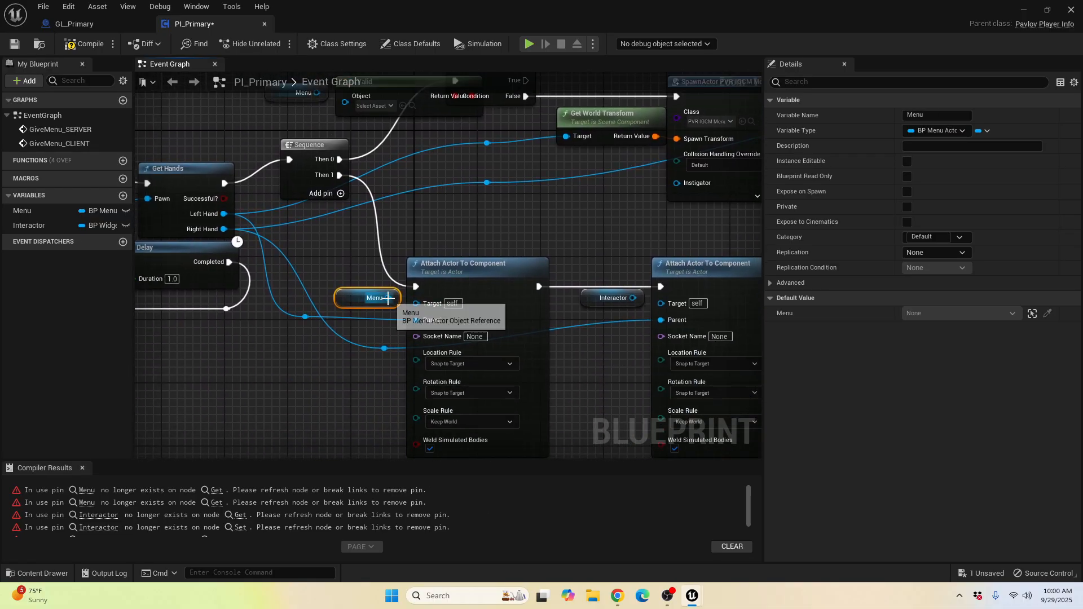
pyautogui.moveTo(337, 102); pyautogui.dragTo(329, 177, button='right')
pyautogui.hotkey('ctrl', 'v')
pyautogui.moveTo(348, 177)
pyautogui.mouseDown()
pyautogui.moveTo(300, 177)
pyautogui.moveTo(337, 177)
pyautogui.mouseUp()
pyautogui.moveTo(632, 368); pyautogui.dragTo(456, 350, button='right')
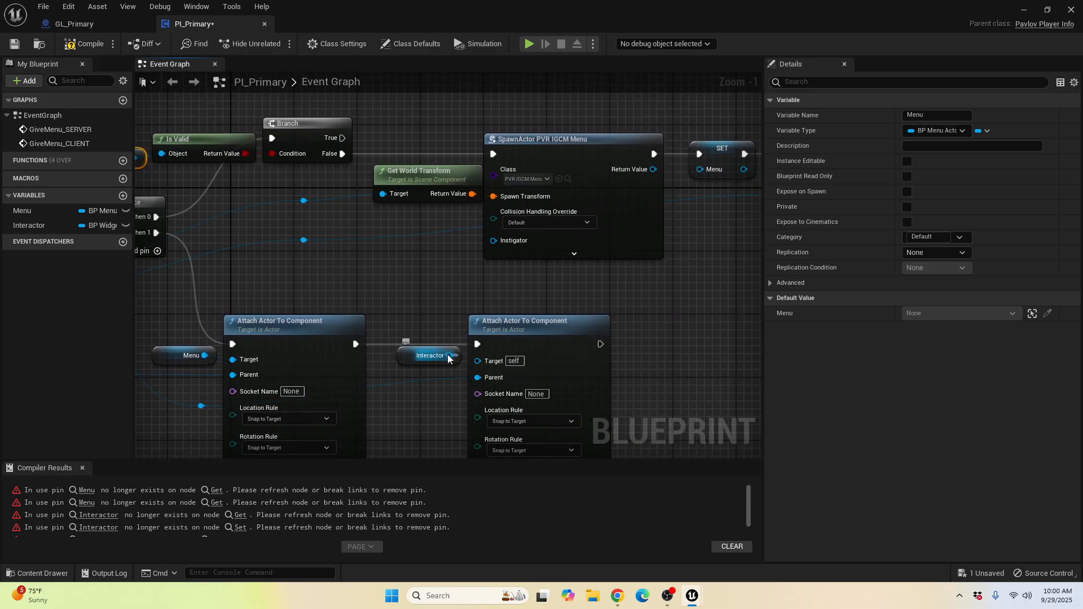
pyautogui.moveTo(668, 300); pyautogui.dragTo(382, 355, button='right')
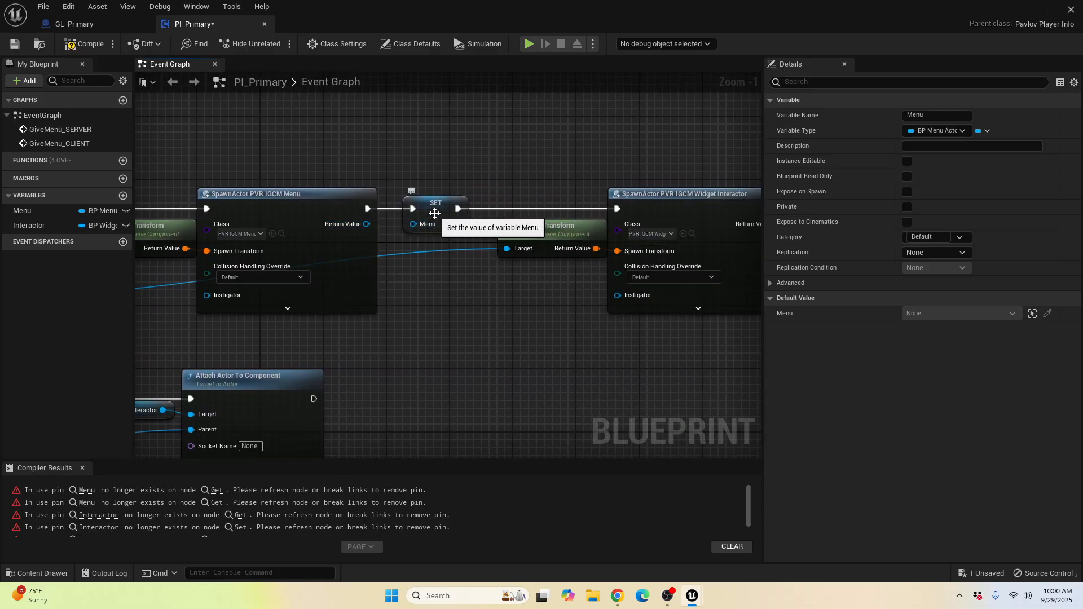
pyautogui.click(43, 7)
pyautogui.click(88, 141)
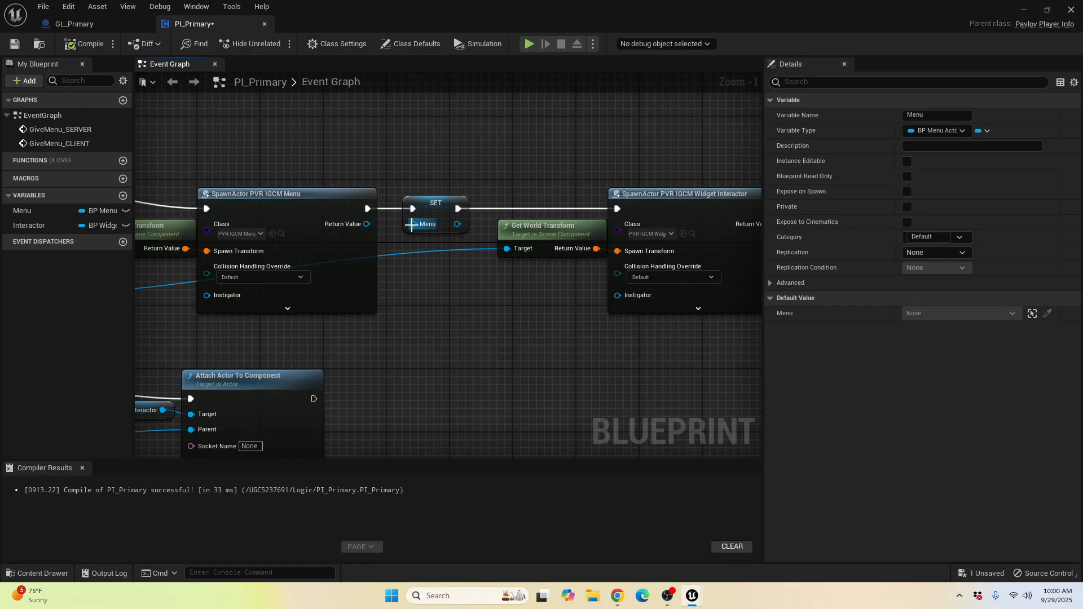
# Step: Set the first SpawnActor node's class to BP_MenuActor and connect its Return Value to the SET Menu node
pyautogui.moveTo(414, 224); pyautogui.dragTo(353, 226)
pyautogui.moveTo(335, 153); pyautogui.dragTo(431, 242, button='right')
pyautogui.click(468, 293)
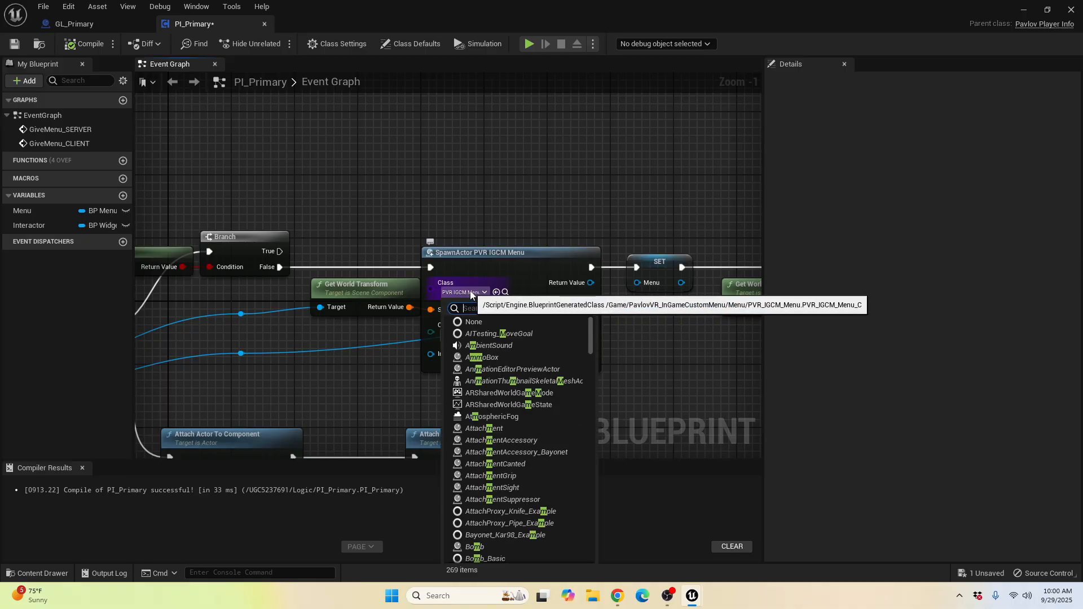
pyautogui.write('menu')
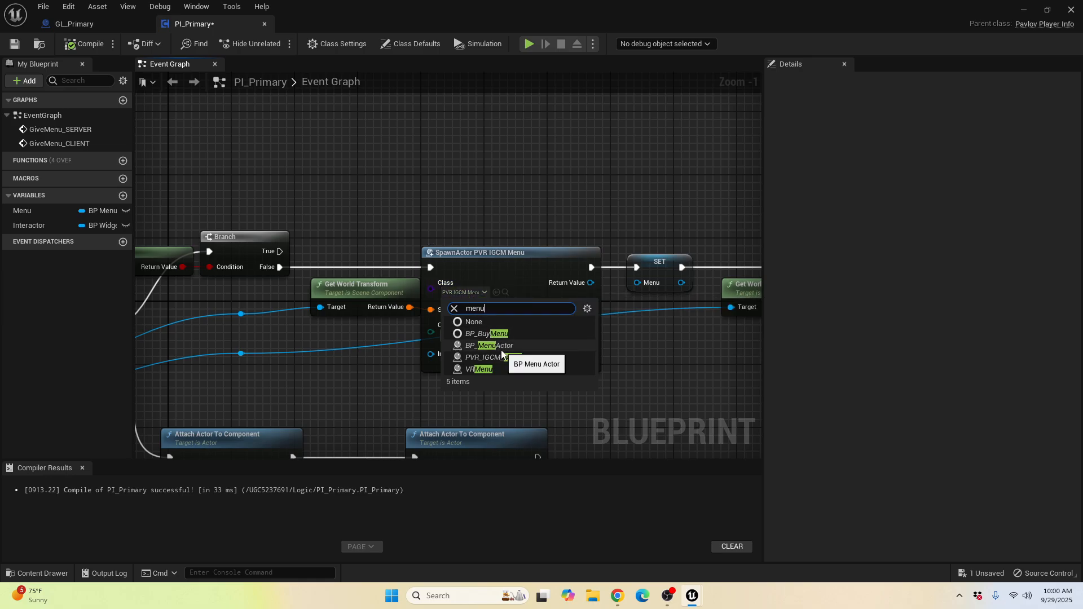
pyautogui.click(501, 345)
pyautogui.moveTo(591, 283); pyautogui.dragTo(637, 283)
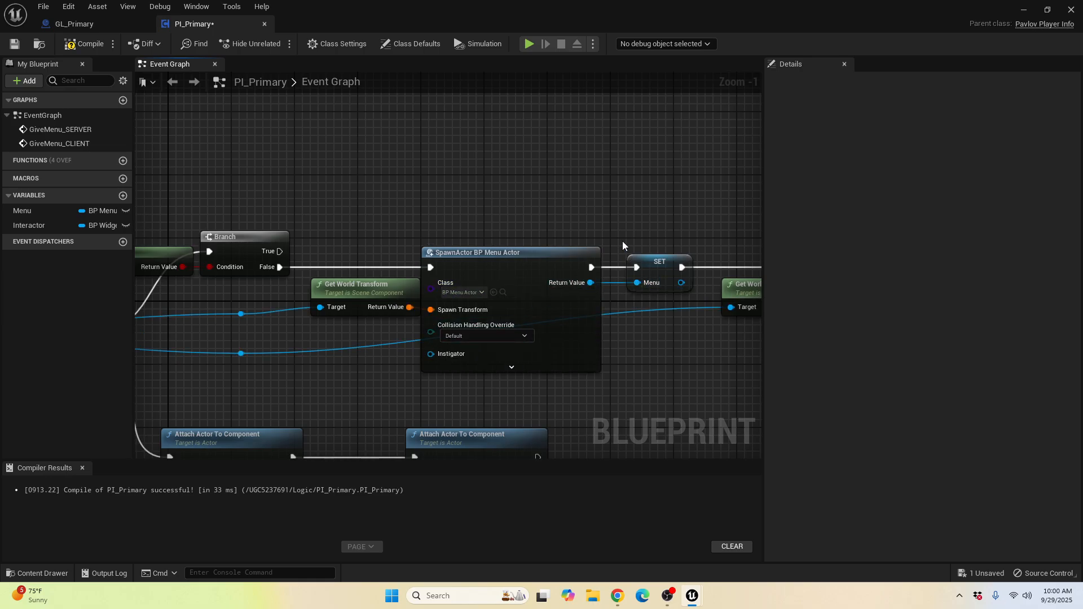
# Step: Set the second SpawnActor node's class to BP Widget Interactor, connect its Return Value to SET Interactor, and save PI_Primary
pyautogui.moveTo(681, 228); pyautogui.dragTo(374, 226, button='right')
pyautogui.moveTo(472, 224)
pyautogui.mouseDown(button='right')
pyautogui.moveTo(380, 214)
pyautogui.moveTo(161, 221)
pyautogui.mouseUp(button='right')
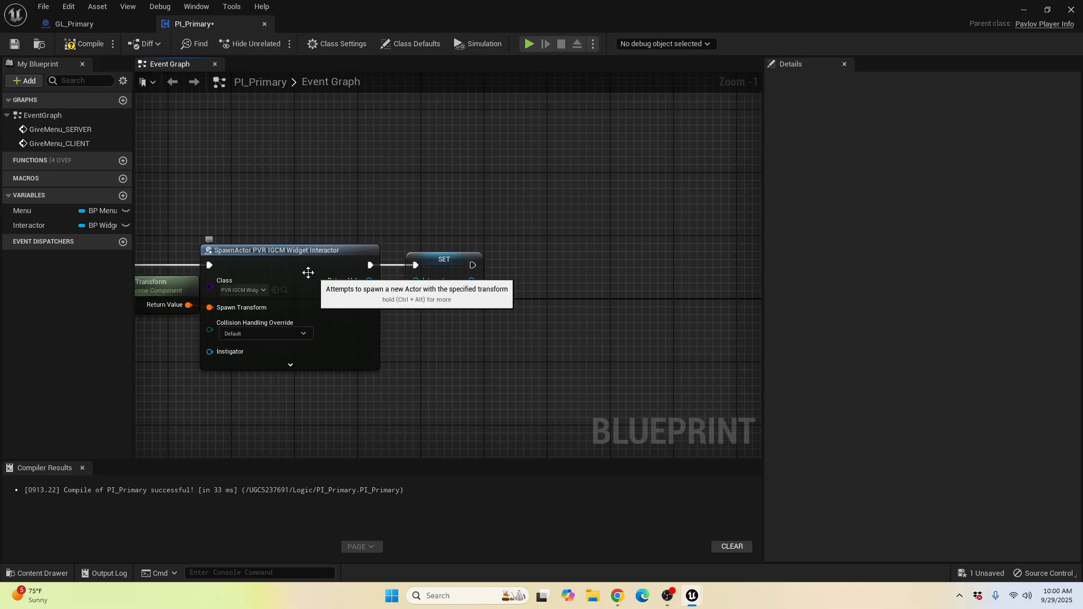
pyautogui.click(241, 289)
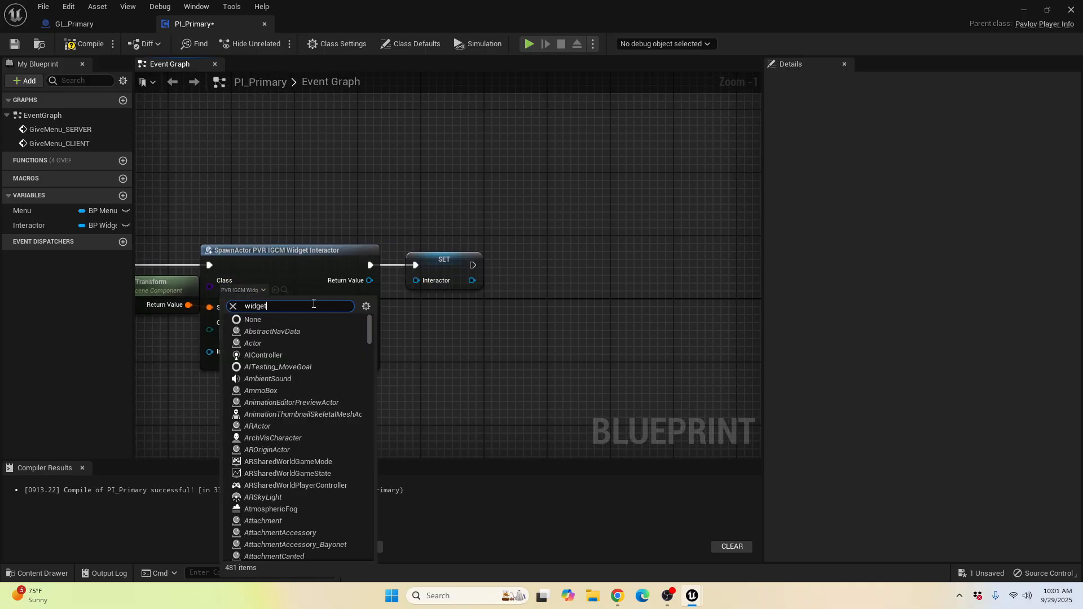
pyautogui.click(308, 332)
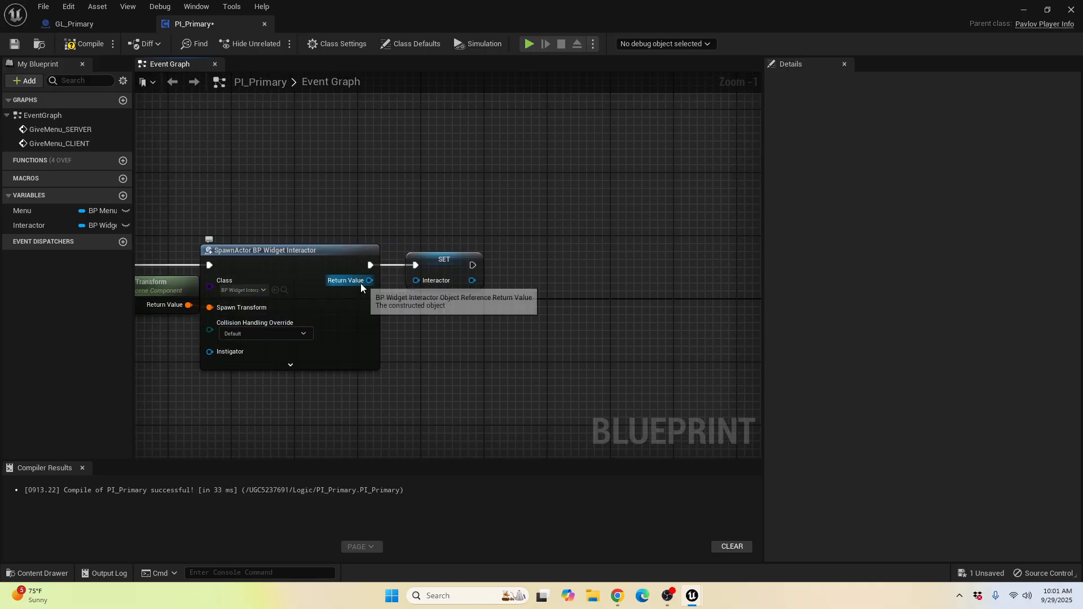
pyautogui.moveTo(370, 281); pyautogui.dragTo(415, 281)
pyautogui.click(19, 47)
# Step: Review the GiveMenu_SERVER and GiveMenu_CLIENT chains in PI_Primary, and go to the Get Player Info nodes in GL_Primary
pyautogui.scroll(-1, 309, 213)
pyautogui.moveTo(309, 213); pyautogui.dragTo(648, 113, button='right')
pyautogui.scroll(-2, 648, 113)
pyautogui.moveTo(324, 191); pyautogui.dragTo(732, 276, button='right')
pyautogui.moveTo(337, 244); pyautogui.dragTo(478, 305, button='right')
pyautogui.scroll(2, 477, 312)
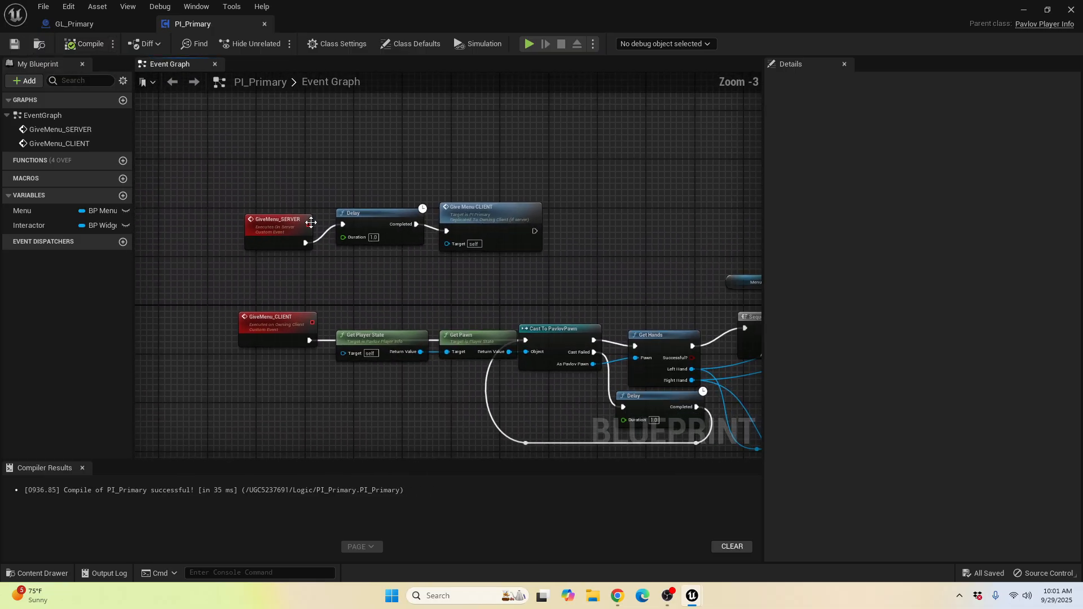
pyautogui.click(74, 24)
pyautogui.scroll(-2, 513, 280)
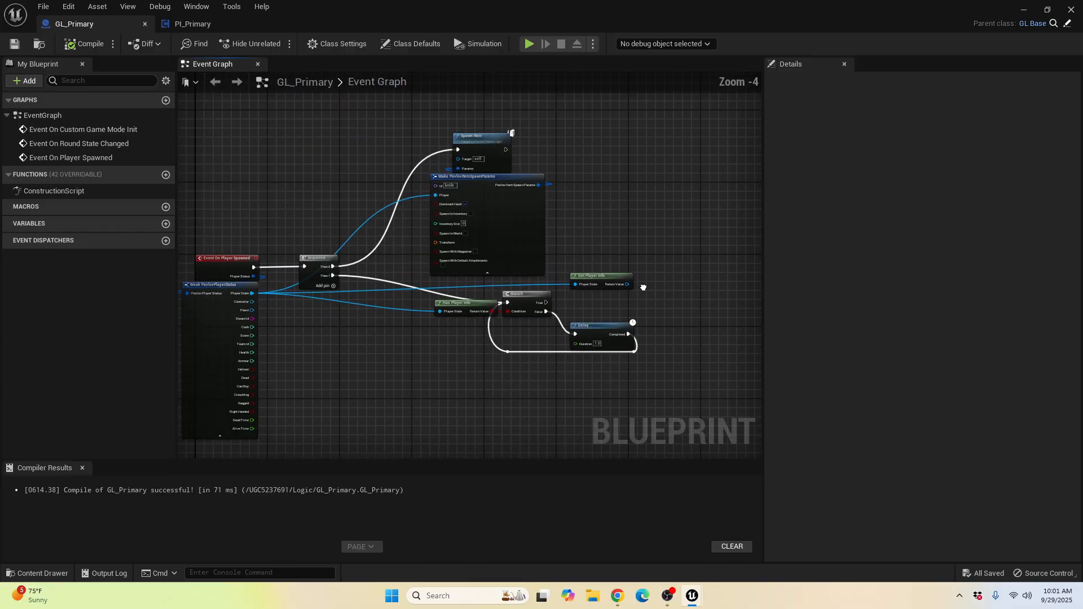
pyautogui.scroll(3, 445, 280)
# Step: Cast Get Player Info's Return Value to PI_Primary and run the cast from the Branch's True output
pyautogui.moveTo(423, 273); pyautogui.dragTo(524, 283)
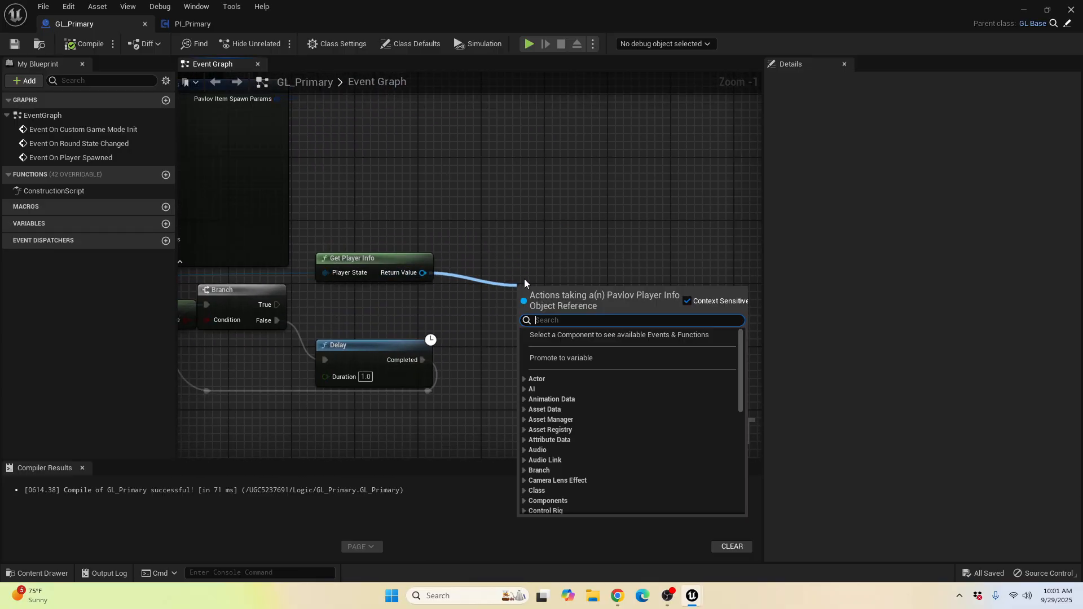
pyautogui.write('cast to pi')
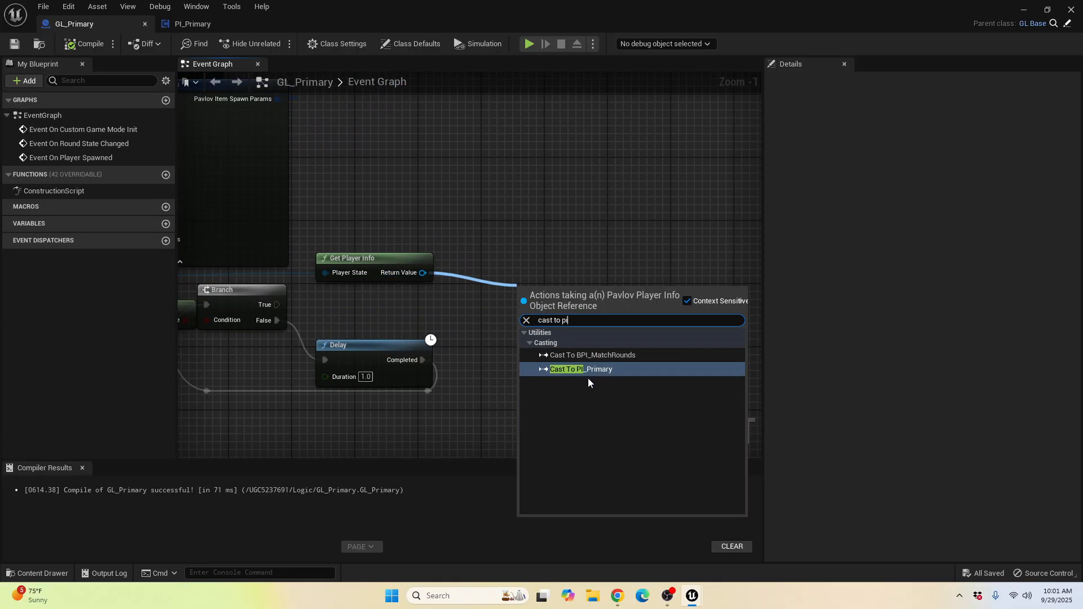
pyautogui.click(590, 372)
pyautogui.moveTo(549, 292); pyautogui.dragTo(522, 253)
pyautogui.moveTo(274, 305); pyautogui.dragTo(524, 298)
pyautogui.click(530, 264)
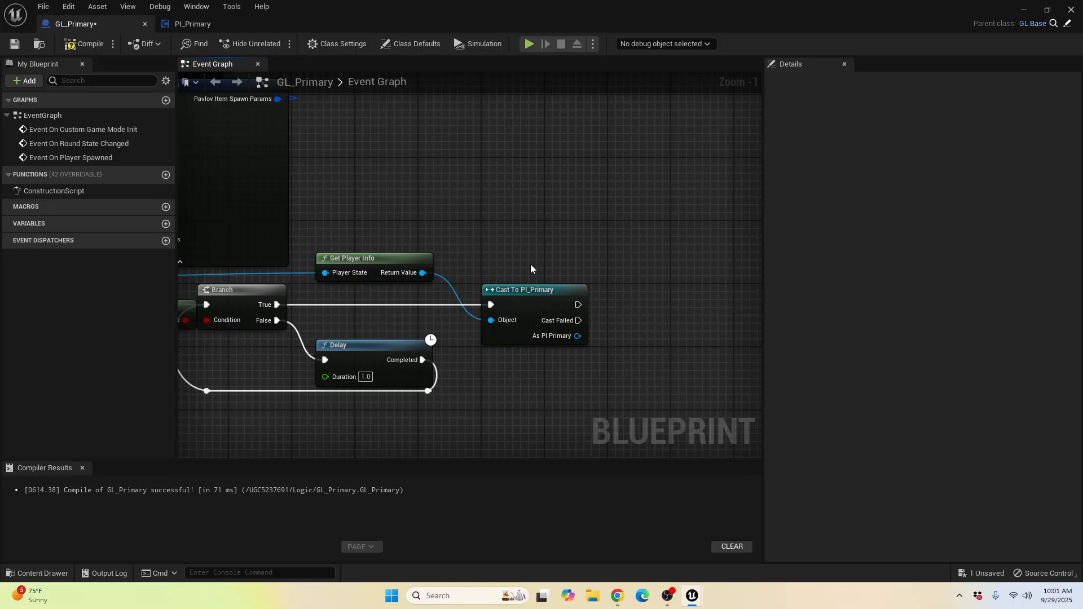
# Step: Add a Give Menu SERVER call from the cast's As PI Primary output
pyautogui.moveTo(530, 264); pyautogui.dragTo(627, 269, button='right')
pyautogui.moveTo(474, 293); pyautogui.dragTo(284, 280, button='right')
pyautogui.moveTo(498, 327); pyautogui.dragTo(592, 327)
pyautogui.write('give menu')
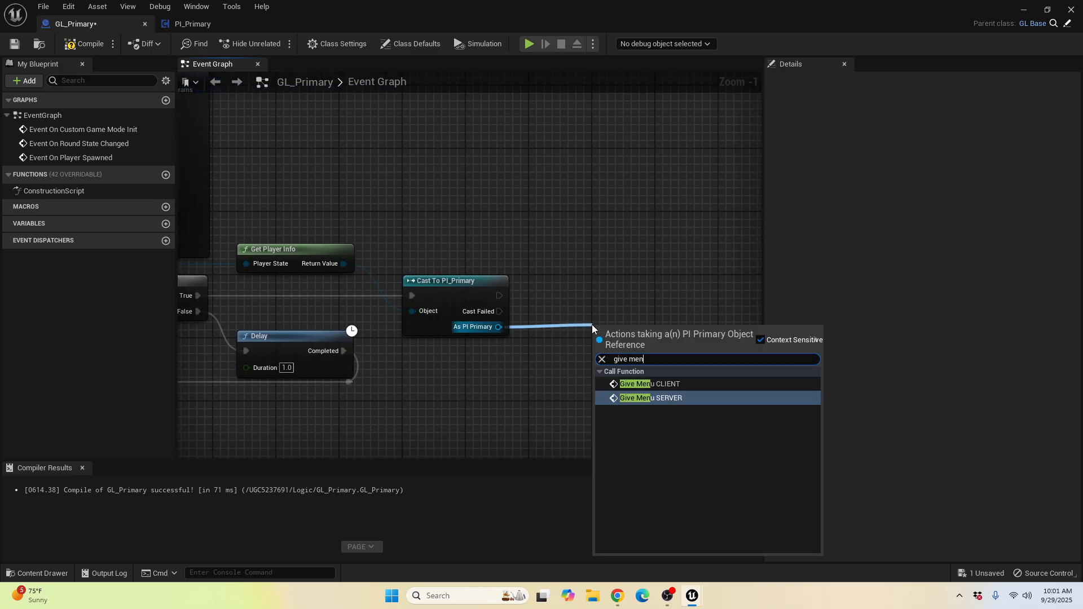
pyautogui.click(669, 398)
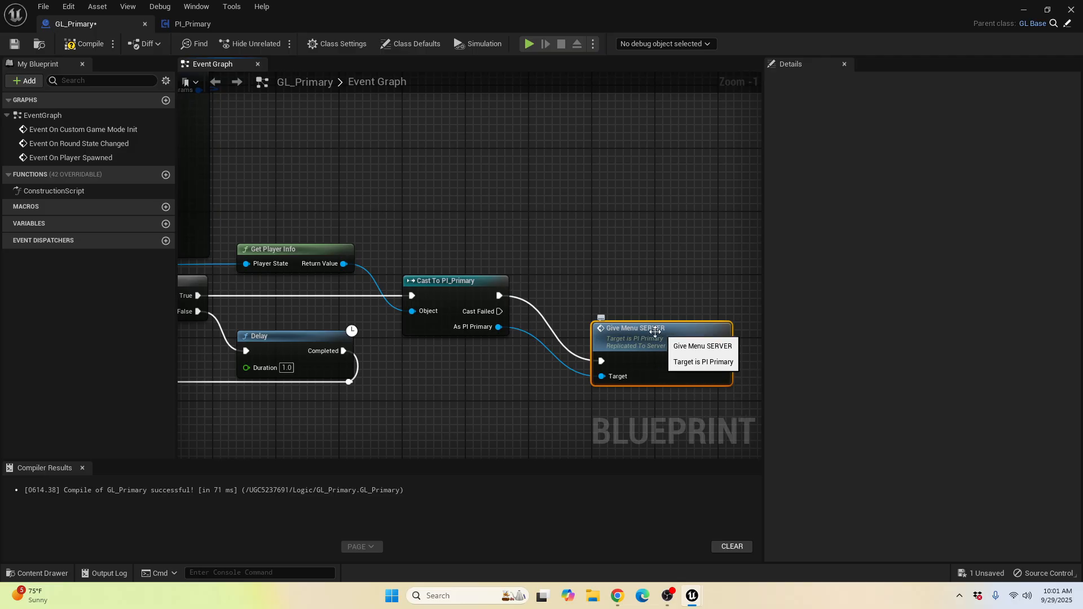
# Step: Examine how the original PVR_IGCM_GameLogic blueprint in the GameLogic folder casts the player info and calls Give Menu SERVER
pyautogui.click(1025, 6)
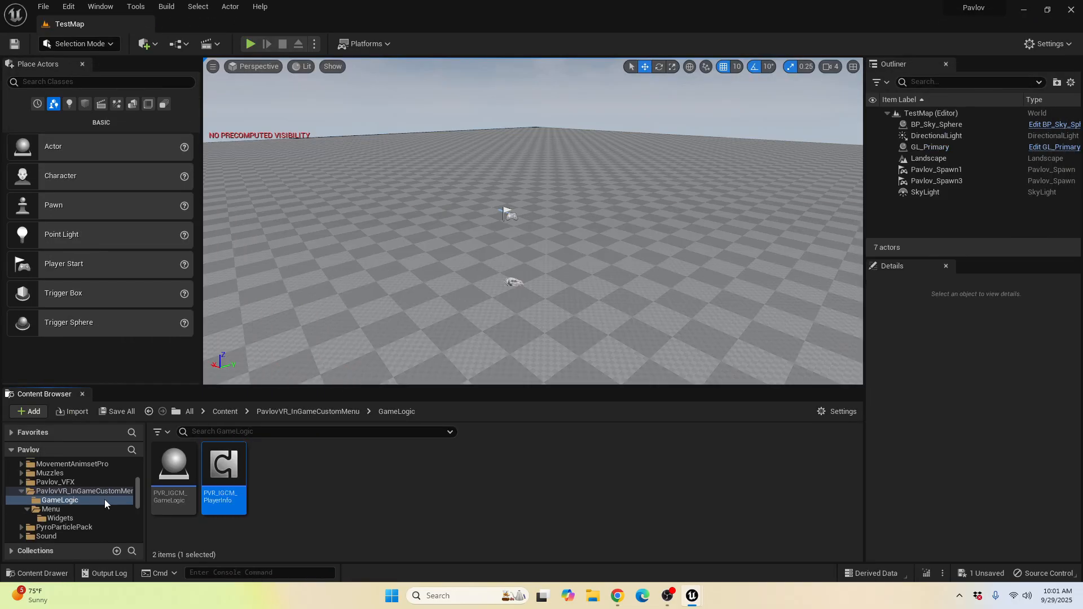
pyautogui.doubleClick(224, 471)
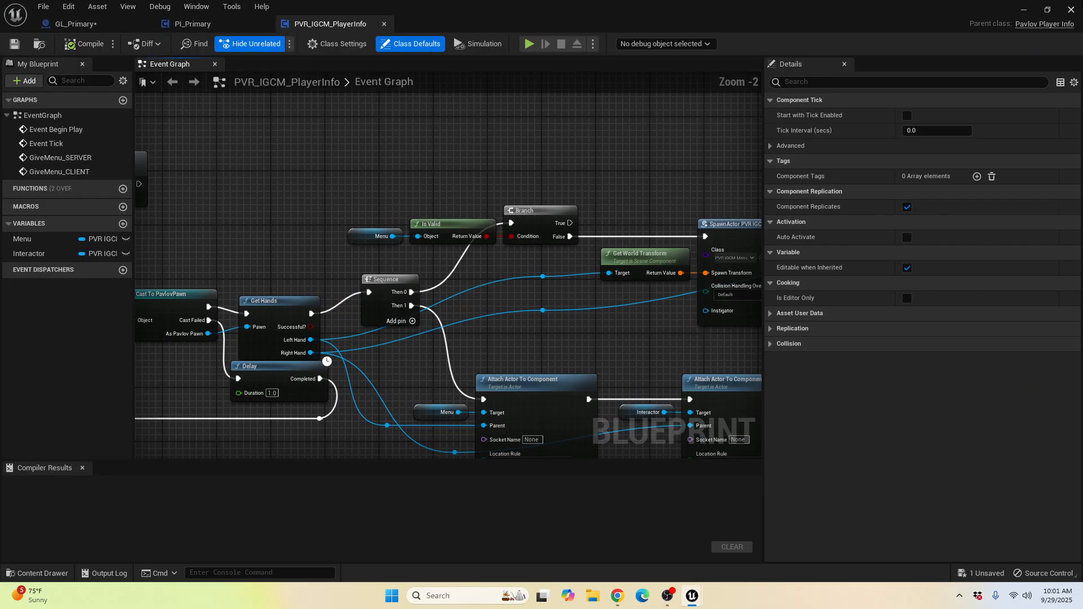
pyautogui.click(384, 24)
pyautogui.click(1023, 9)
pyautogui.doubleClick(174, 471)
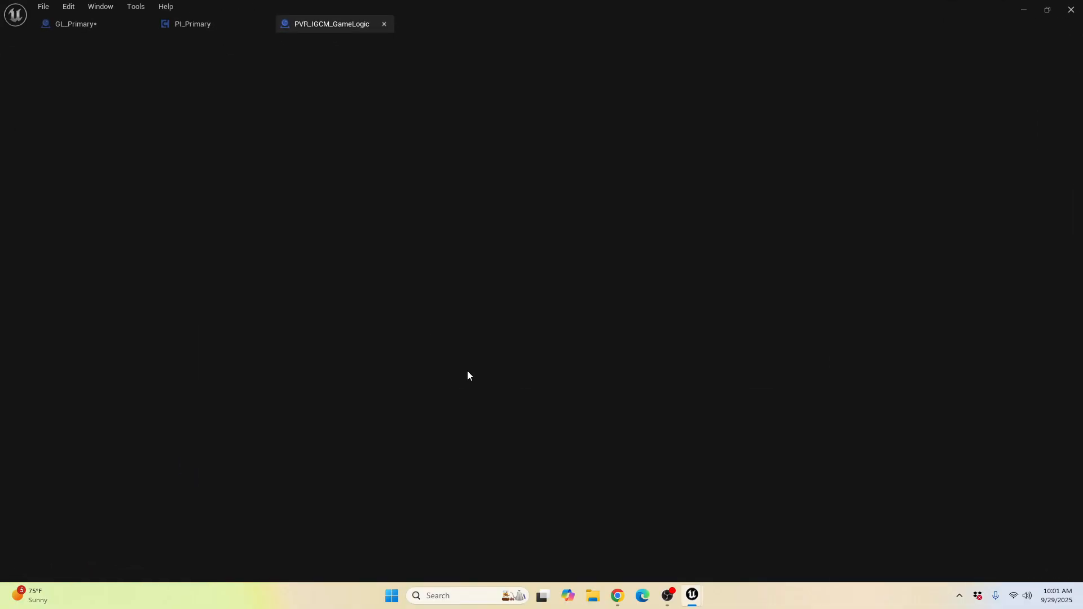
pyautogui.scroll(4, 561, 235)
pyautogui.moveTo(561, 235); pyautogui.dragTo(301, 246, button='right')
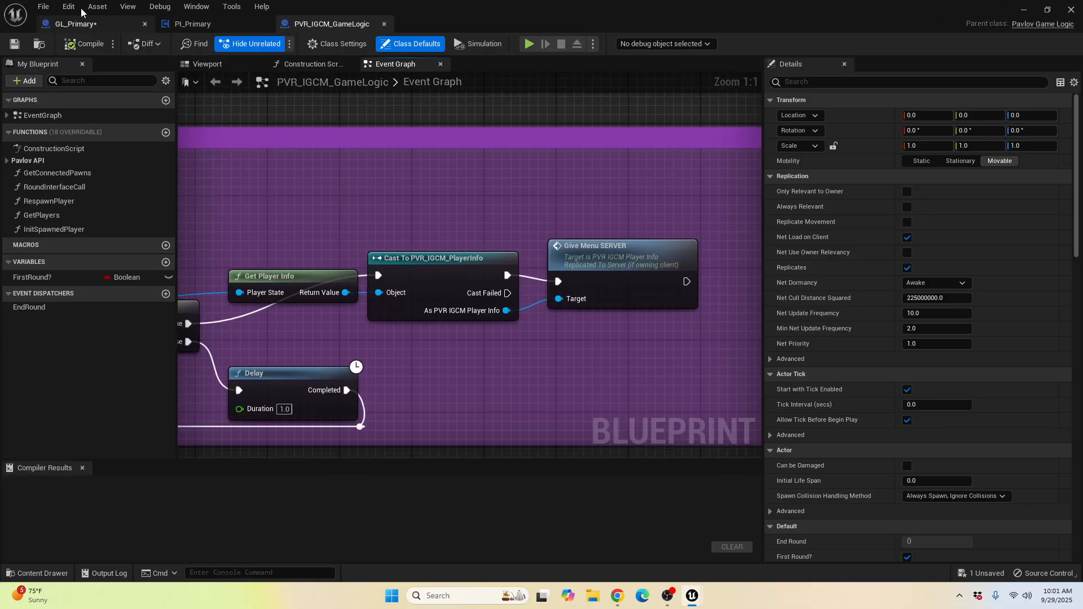
# Step: Close PVR_IGCM_GameLogic and align the Give Menu SERVER node beside the Cast To PI_Primary node in GL_Primary
pyautogui.click(384, 24)
pyautogui.click(110, 26)
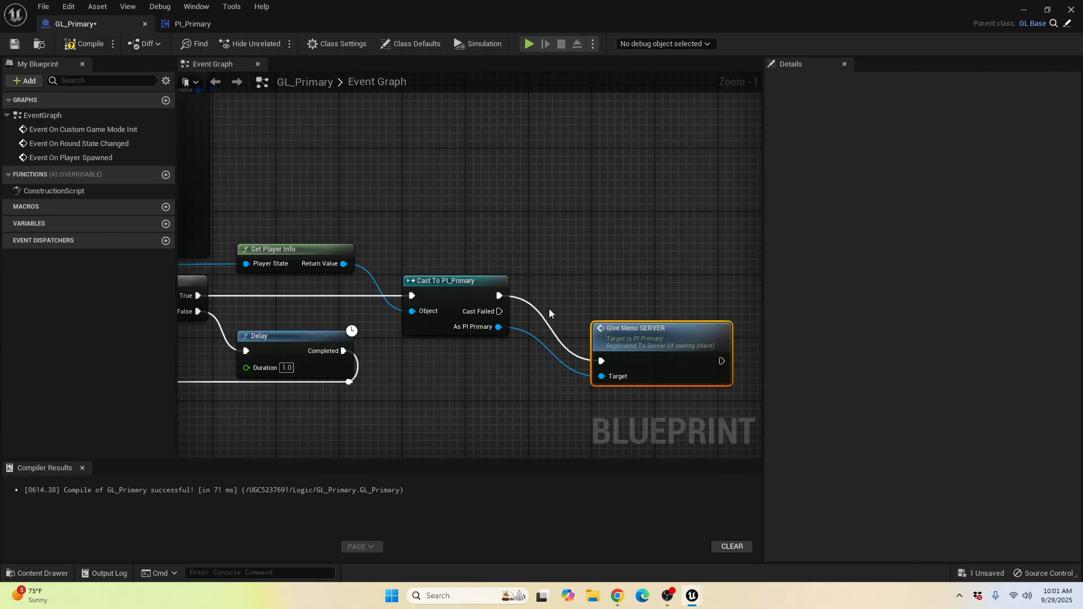
pyautogui.moveTo(665, 357); pyautogui.dragTo(617, 294)
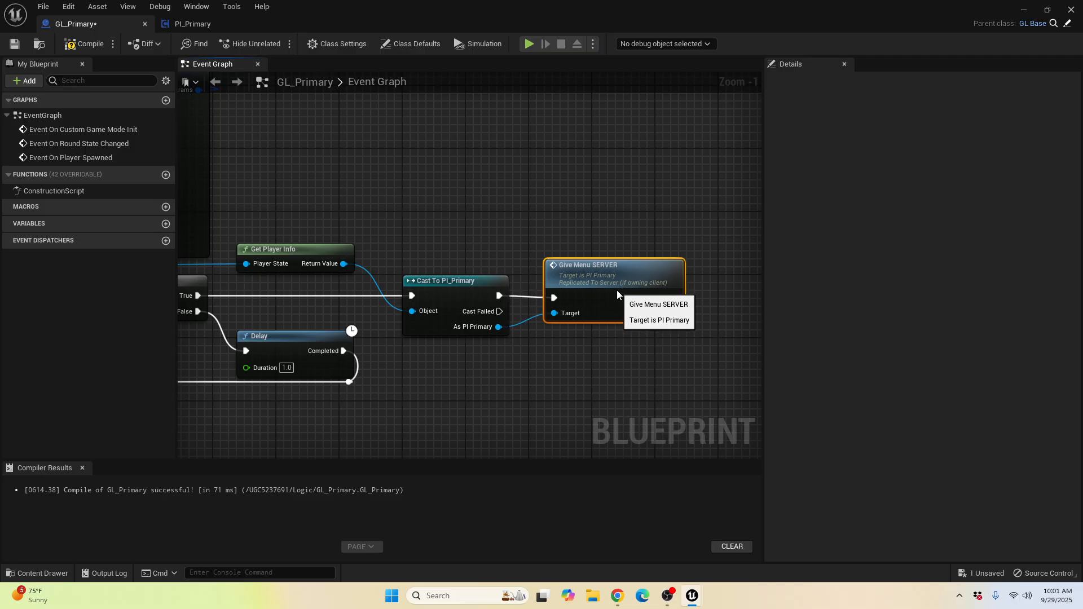
# Step: Compile and save GL_Primary, and close the GL_Primary and PI_Primary blueprint editors
pyautogui.click(84, 43)
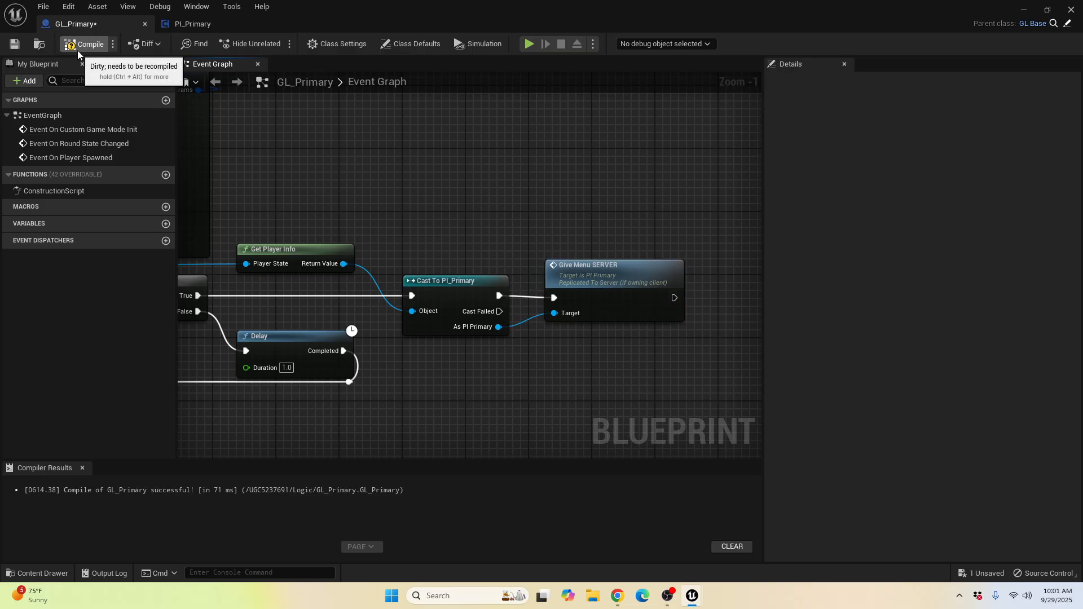
pyautogui.click(14, 43)
pyautogui.scroll(-3, 481, 216)
pyautogui.moveTo(481, 216); pyautogui.dragTo(589, 221, button='right')
pyautogui.moveTo(453, 238); pyautogui.dragTo(420, 281, button='right')
pyautogui.click(145, 24)
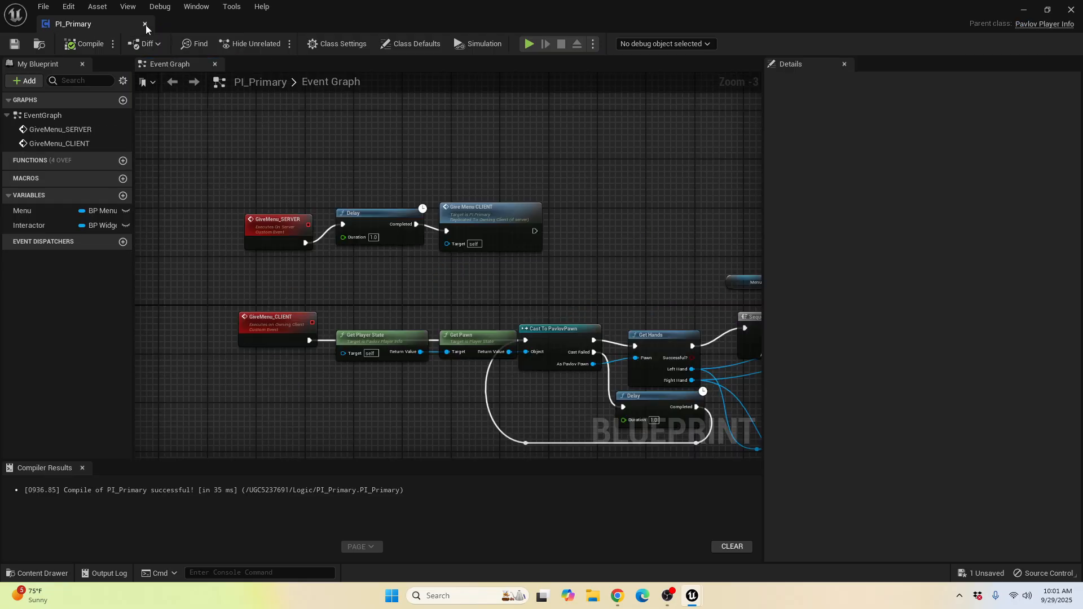
pyautogui.click(145, 24)
# Step: Open the PI_Primary blueprint from the Logic folder of UGC5237691 Content
pyautogui.click(338, 412)
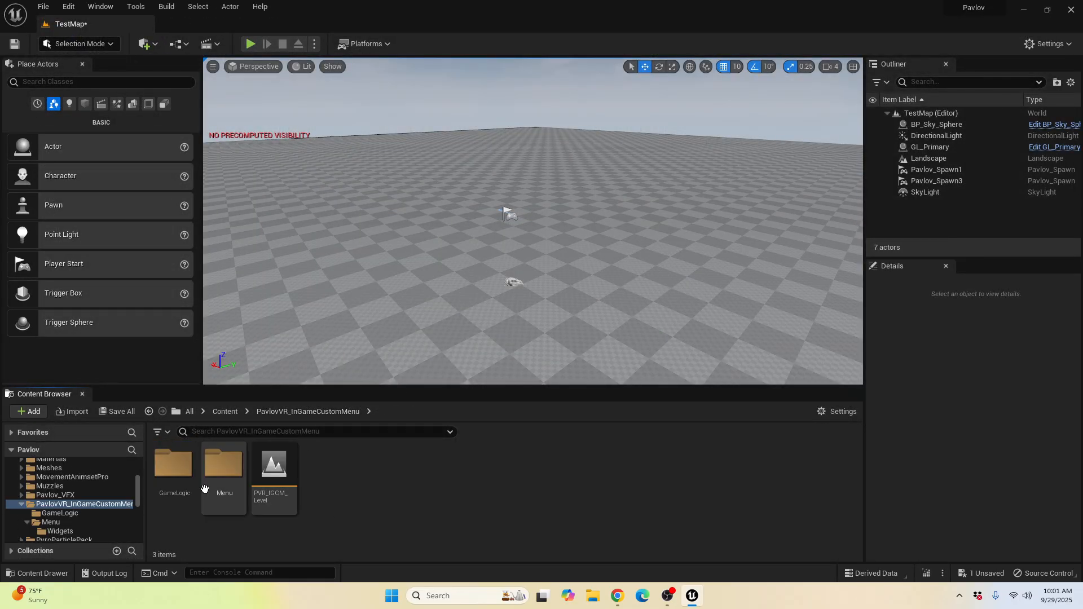
pyautogui.scroll(-2, 95, 505)
pyautogui.click(84, 483)
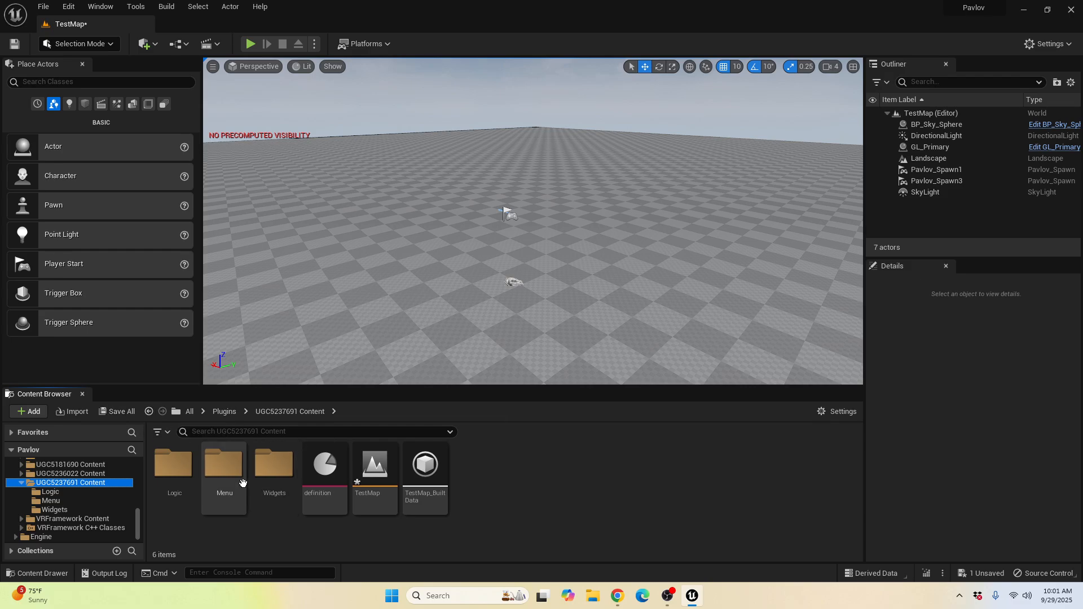
pyautogui.doubleClick(176, 471)
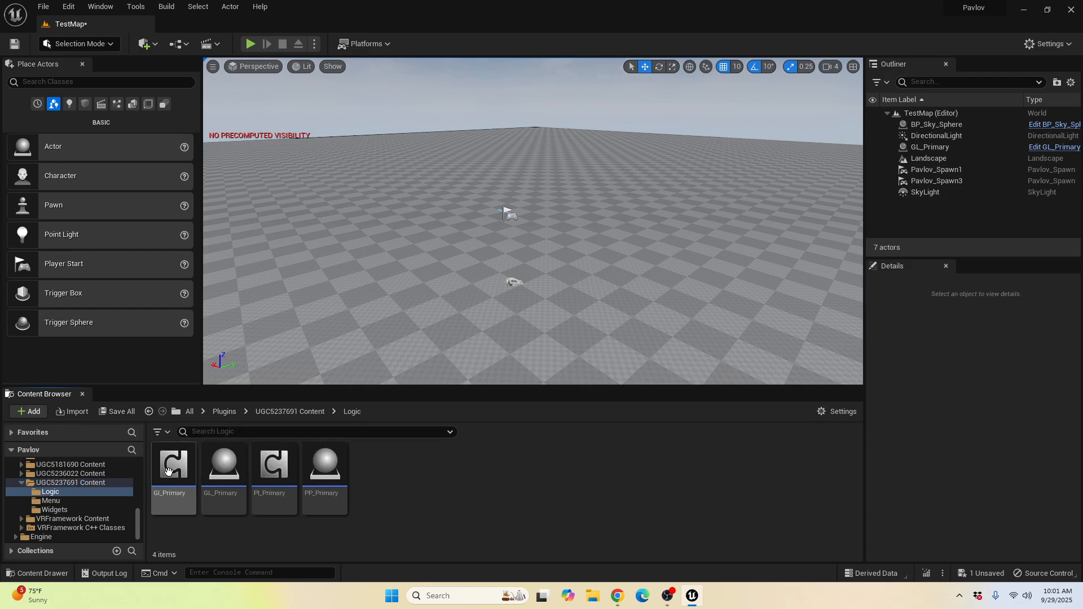
pyautogui.doubleClick(240, 477)
pyautogui.click(145, 24)
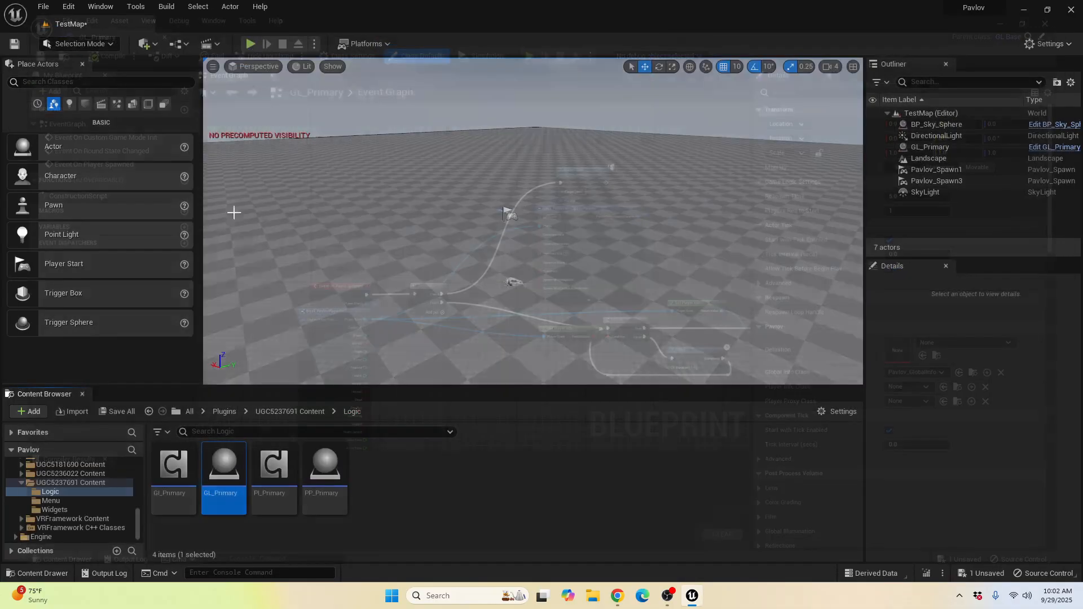
pyautogui.doubleClick(275, 472)
# Step: Add an Event Begin Play node in the empty area above the GiveMenu nodes in PI_Primary's event graph
pyautogui.scroll(-2, 340, 312)
pyautogui.moveTo(341, 311); pyautogui.dragTo(401, 452, button='right')
pyautogui.scroll(-2, 374, 251)
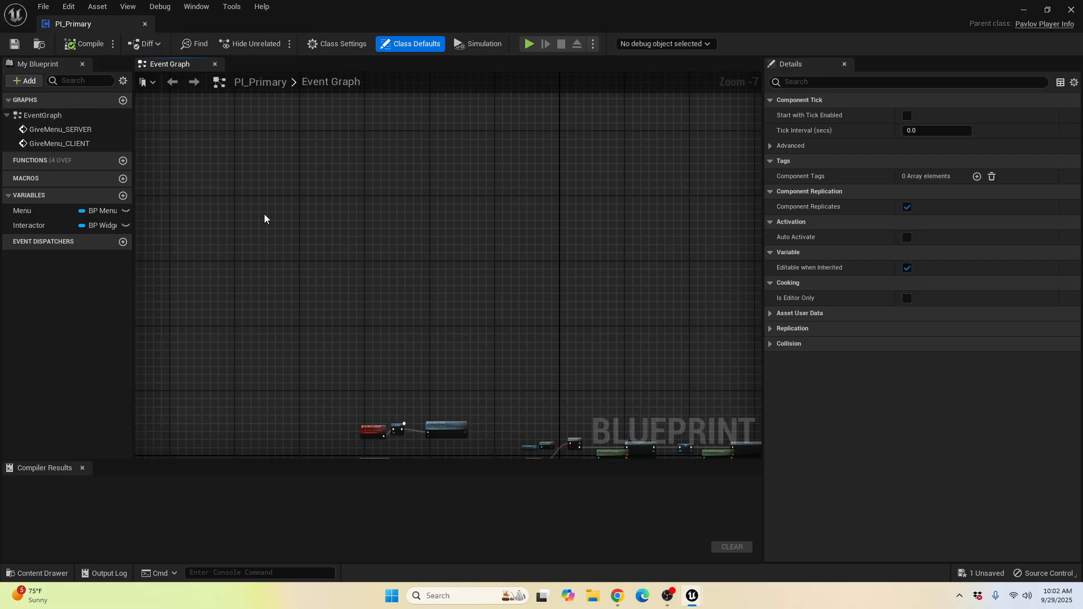
pyautogui.rightClick(394, 253)
pyautogui.write('event begin')
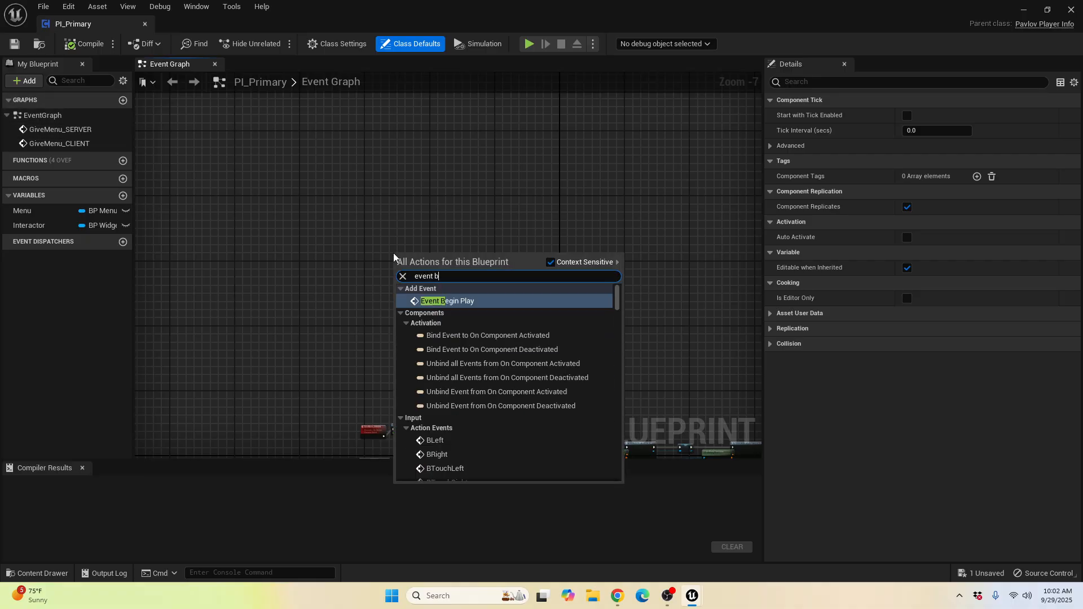
pyautogui.press('Return')
pyautogui.scroll(5, 395, 260)
pyautogui.moveTo(398, 265); pyautogui.dragTo(380, 180)
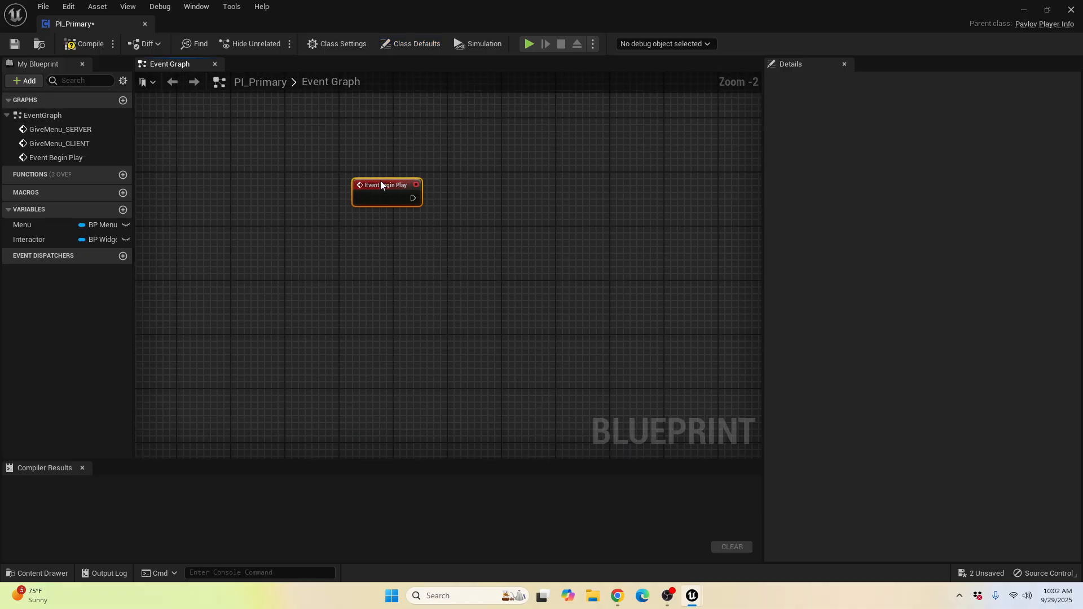
pyautogui.scroll(2, 424, 205)
# Step: Paste the copied Delay and Get Actor Of Soft Class Path chain from the clipboard history and connect Event Begin Play to the Delay
pyautogui.press('super+v')
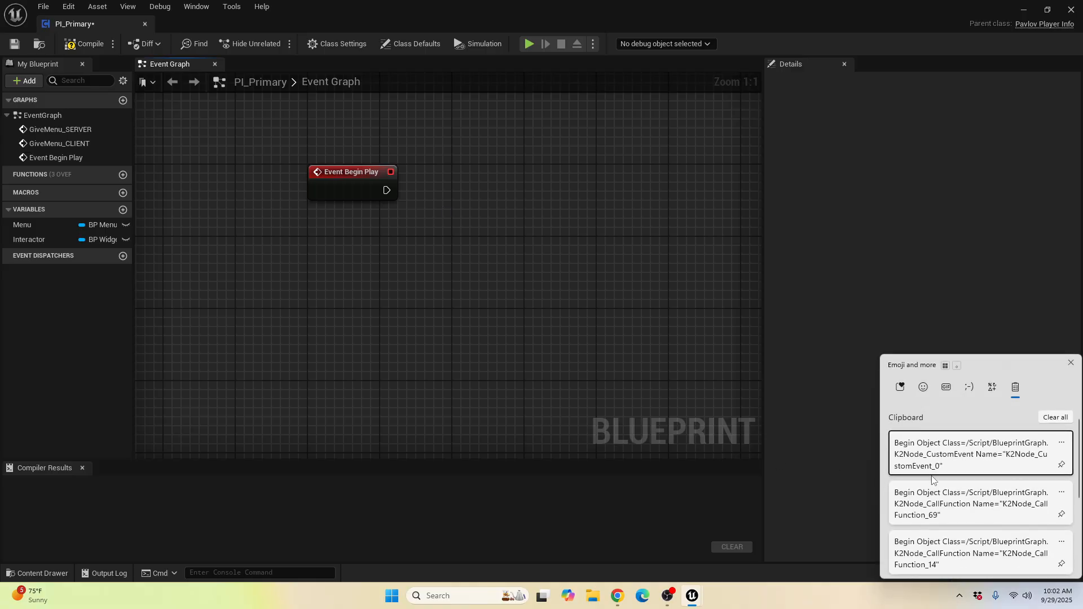
pyautogui.scroll(-3, 959, 487)
pyautogui.scroll(2, 970, 491)
pyautogui.click(969, 495)
pyautogui.scroll(-1, 612, 291)
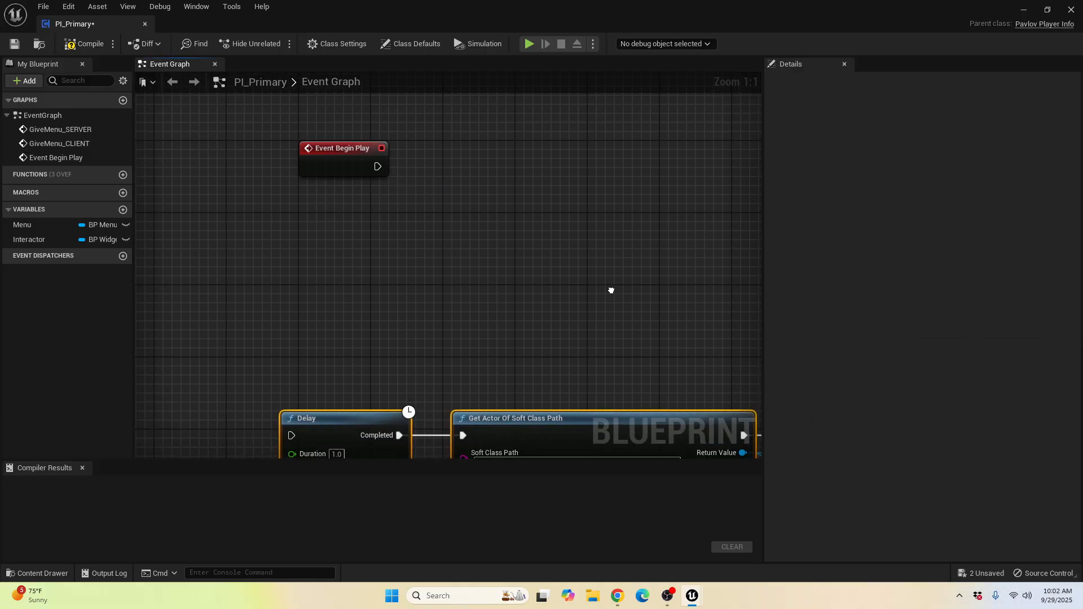
pyautogui.moveTo(517, 410); pyautogui.dragTo(628, 154)
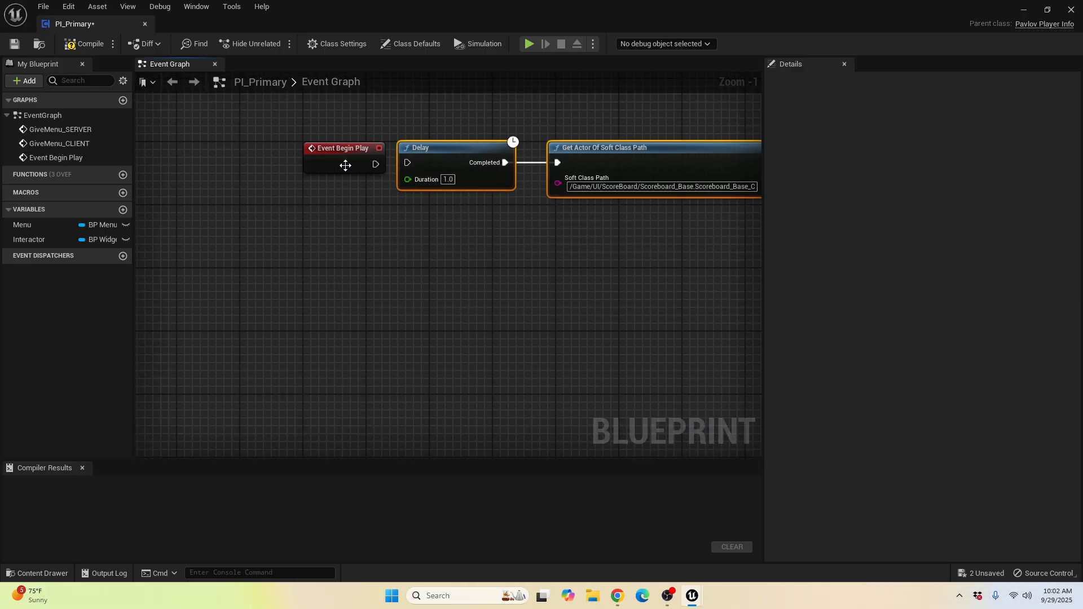
pyautogui.moveTo(375, 165); pyautogui.dragTo(408, 163)
pyautogui.click(499, 273)
# Step: Examine the pasted scoreboard-hiding chain, from Delay and Get Actor Of Soft Class Path through Set Owner No See and Set Hidden in Game
pyautogui.moveTo(528, 283); pyautogui.dragTo(534, 387, button='right')
pyautogui.scroll(1, 535, 387)
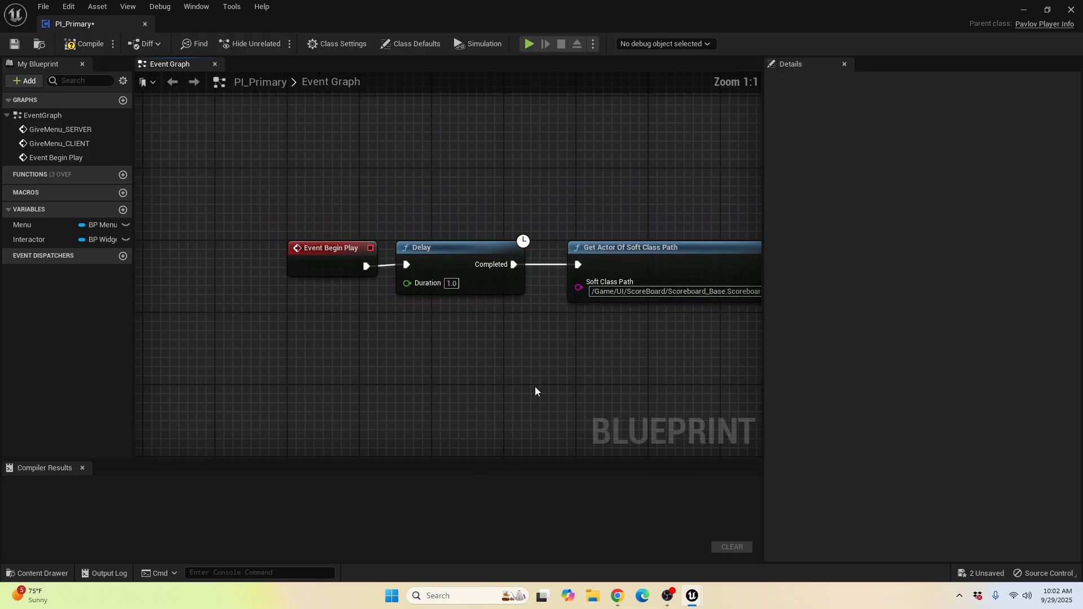
pyautogui.click(430, 251)
pyautogui.moveTo(546, 190); pyautogui.dragTo(300, 186, button='right')
pyautogui.click(416, 242)
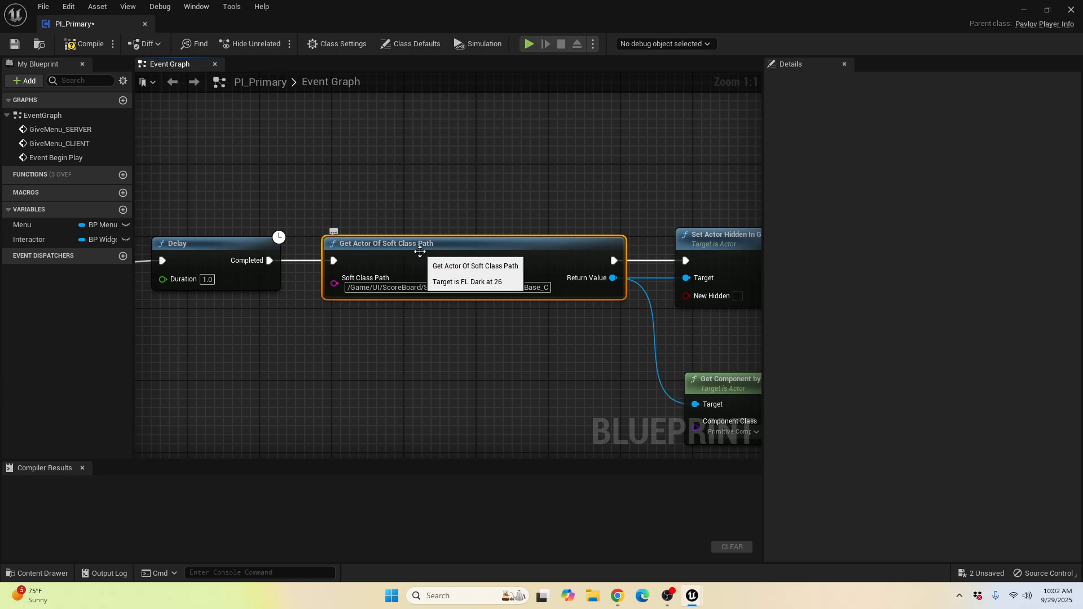
pyautogui.click(392, 208)
pyautogui.moveTo(527, 213); pyautogui.dragTo(554, 173, button='right')
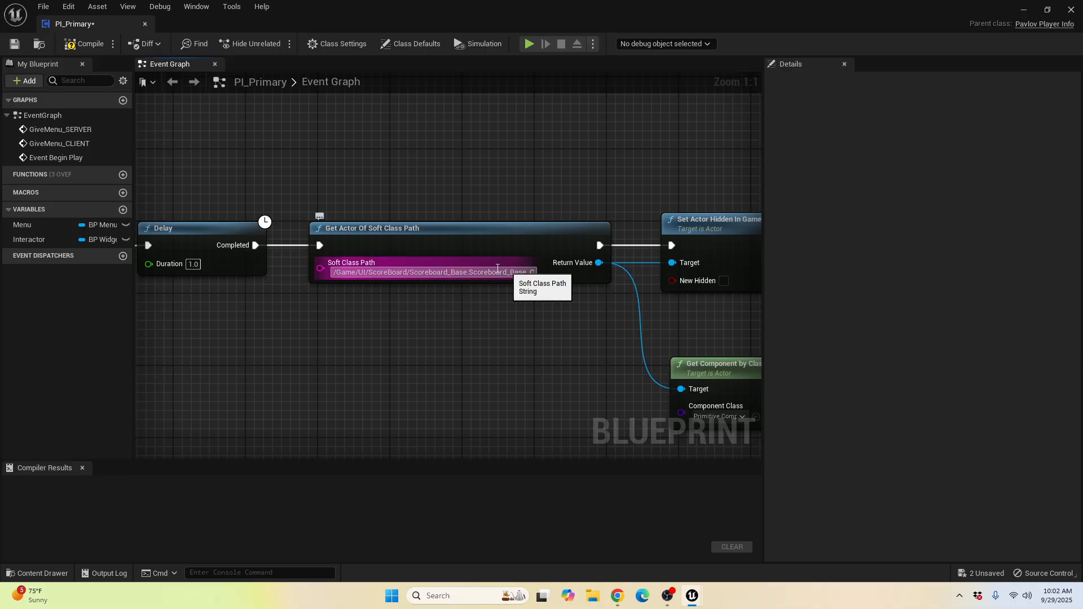
pyautogui.moveTo(334, 214); pyautogui.dragTo(431, 220, button='right')
pyautogui.moveTo(510, 201); pyautogui.dragTo(366, 224, button='right')
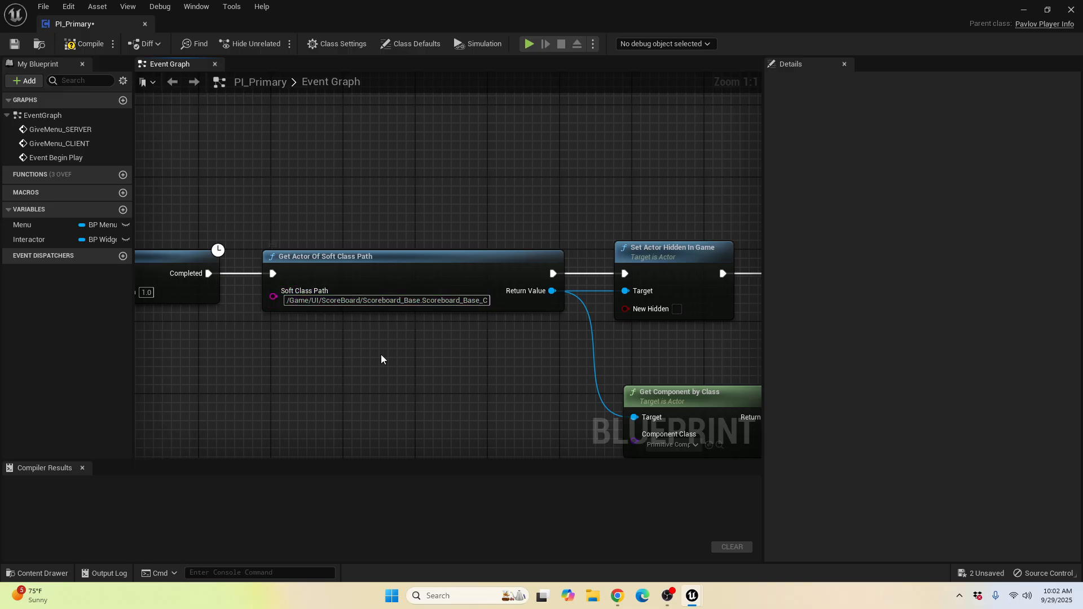
pyautogui.moveTo(599, 308); pyautogui.dragTo(375, 222, button='right')
pyautogui.moveTo(520, 291); pyautogui.dragTo(406, 304, button='right')
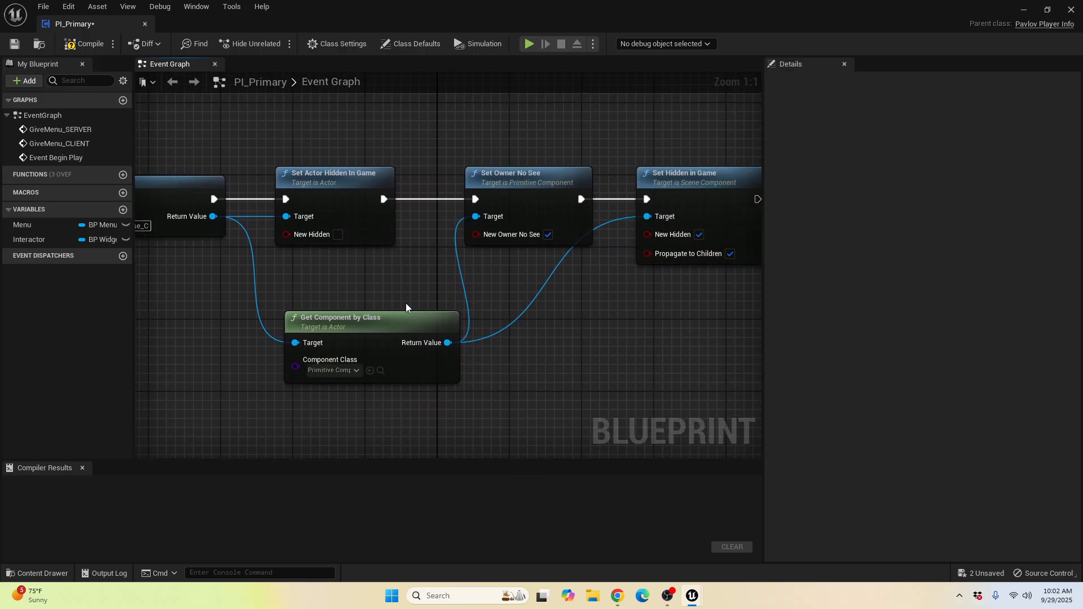
pyautogui.click(329, 178)
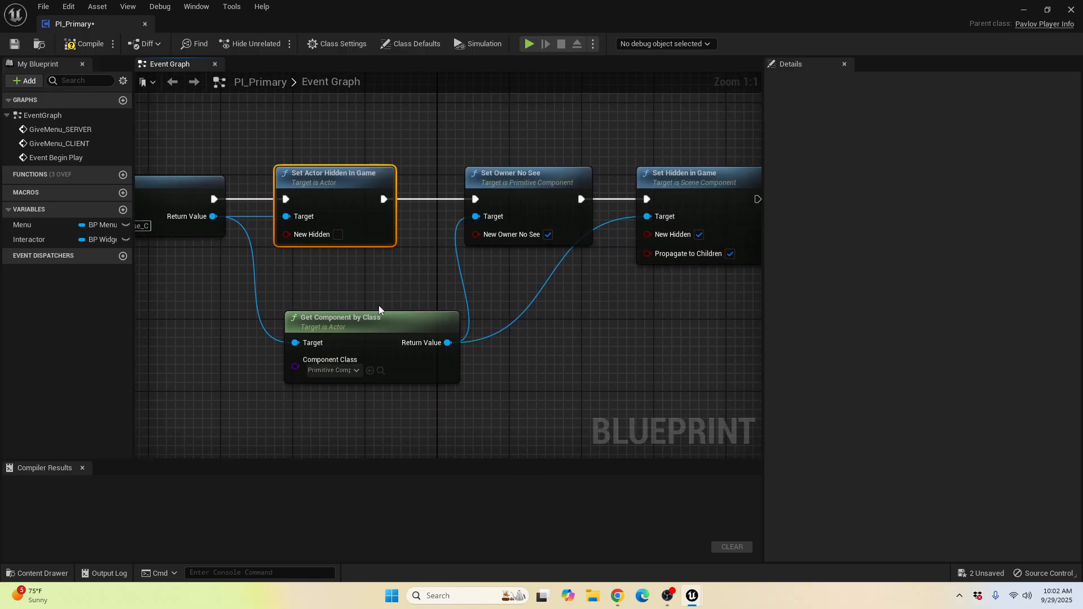
pyautogui.click(492, 188)
pyautogui.moveTo(610, 326); pyautogui.dragTo(404, 363, button='right')
pyautogui.click(485, 222)
pyautogui.click(351, 370)
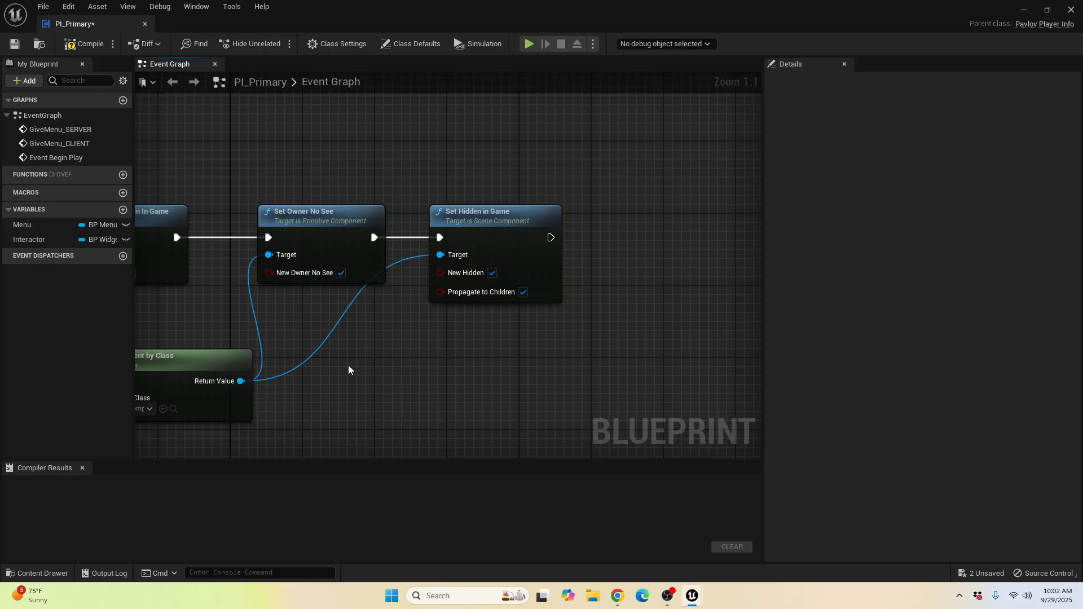
# Step: Compile and save PI_Primary with its Event Begin Play chain, and close the blueprint editor
pyautogui.moveTo(258, 349); pyautogui.dragTo(542, 334, button='right')
pyautogui.scroll(-2, 543, 333)
pyautogui.moveTo(378, 305); pyautogui.dragTo(465, 307, button='right')
pyautogui.scroll(-3, 464, 307)
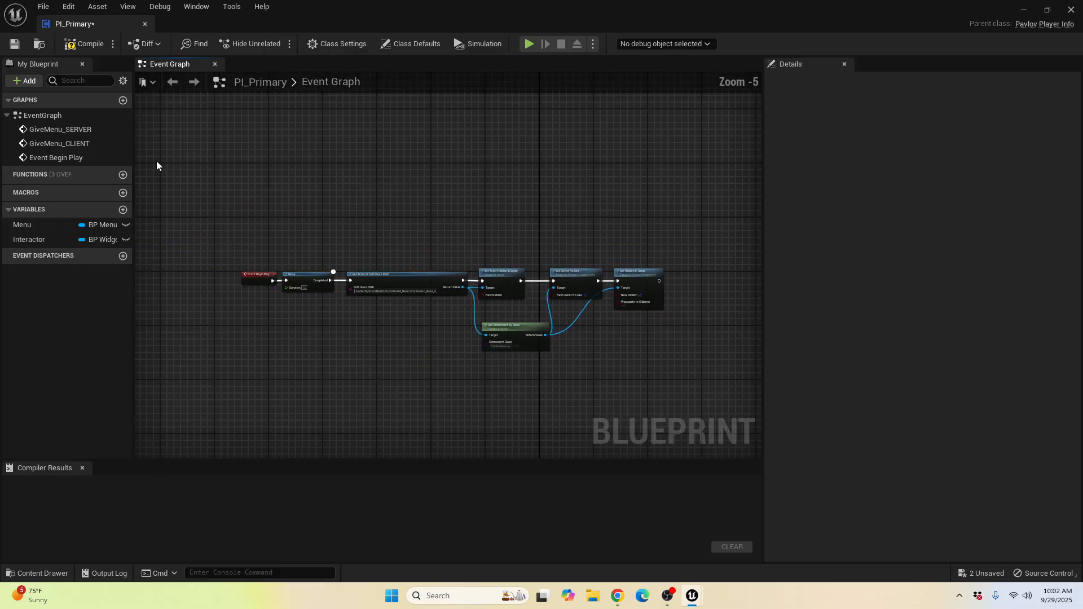
pyautogui.click(90, 47)
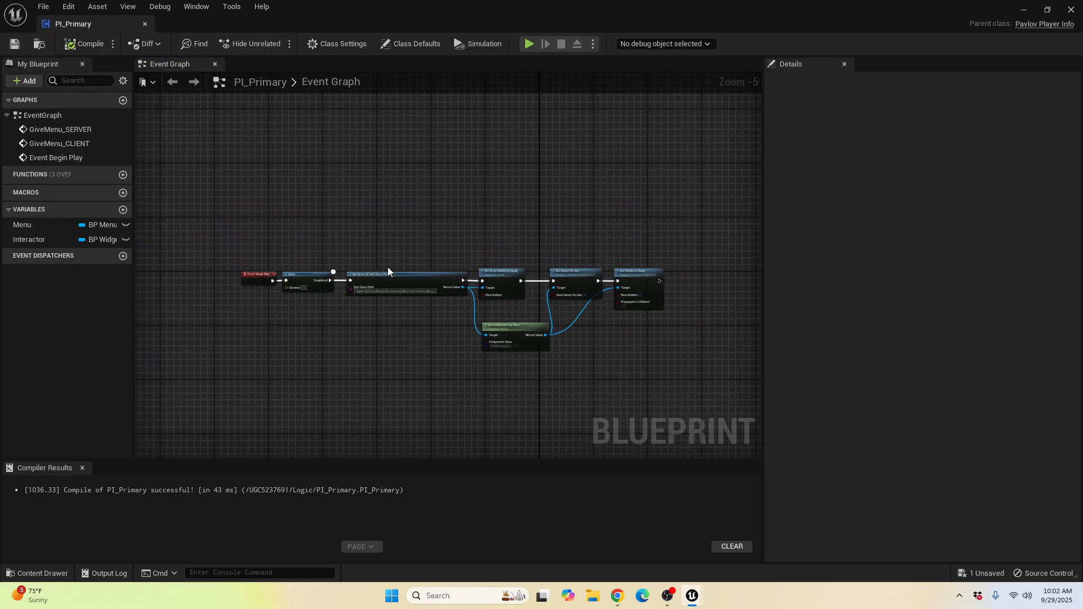
pyautogui.click(1071, 10)
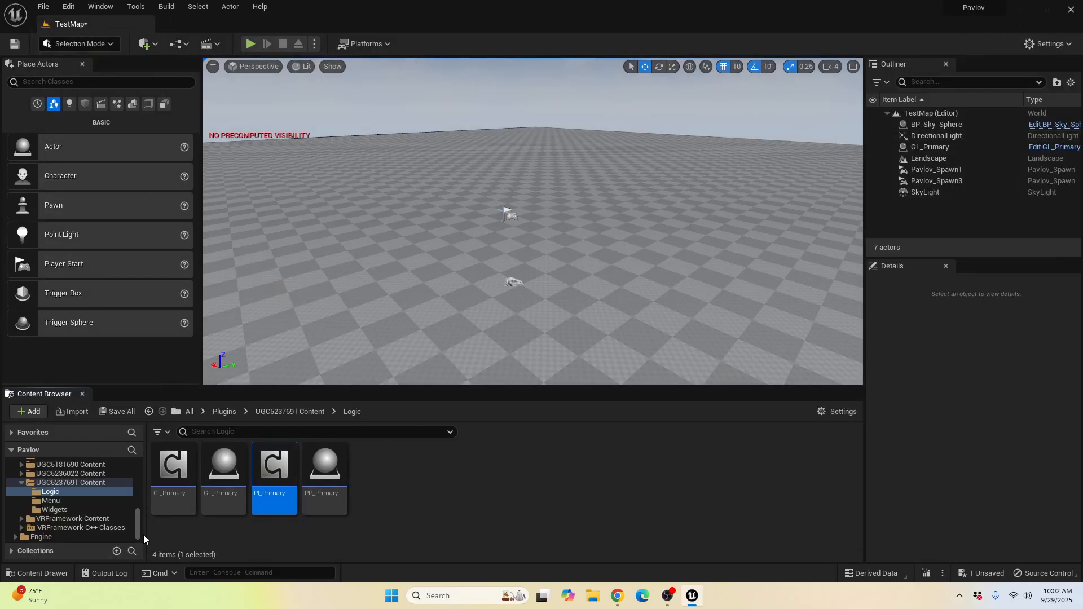
# Step: Search Pavlov Workshop's downloadable source plugins for "dark", check the [Source] DarkAt26 plugin's status, and close the Workshop window
pyautogui.click(101, 6)
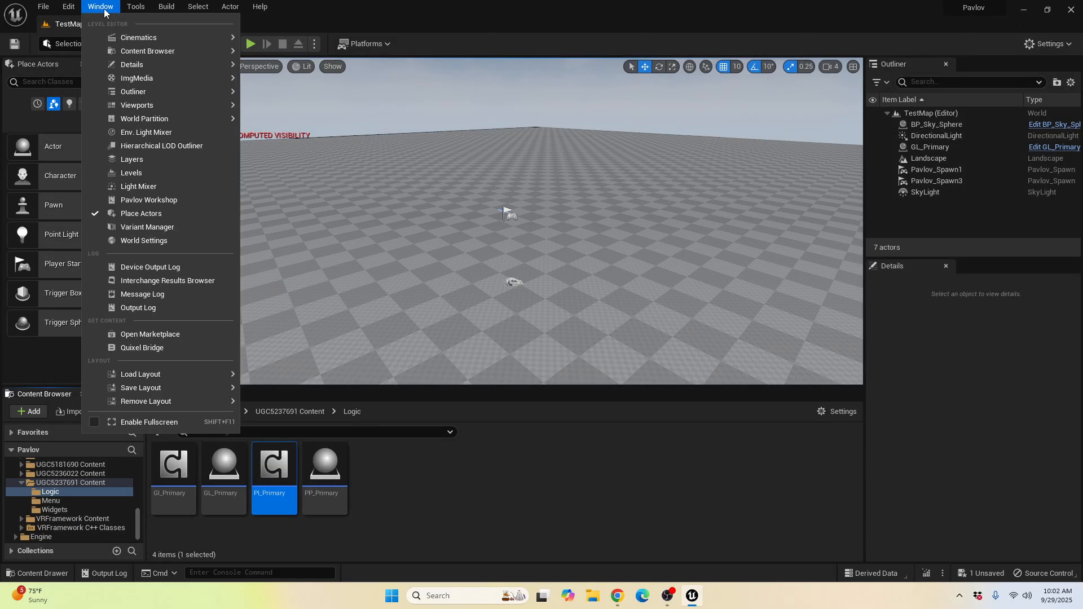
pyautogui.click(137, 201)
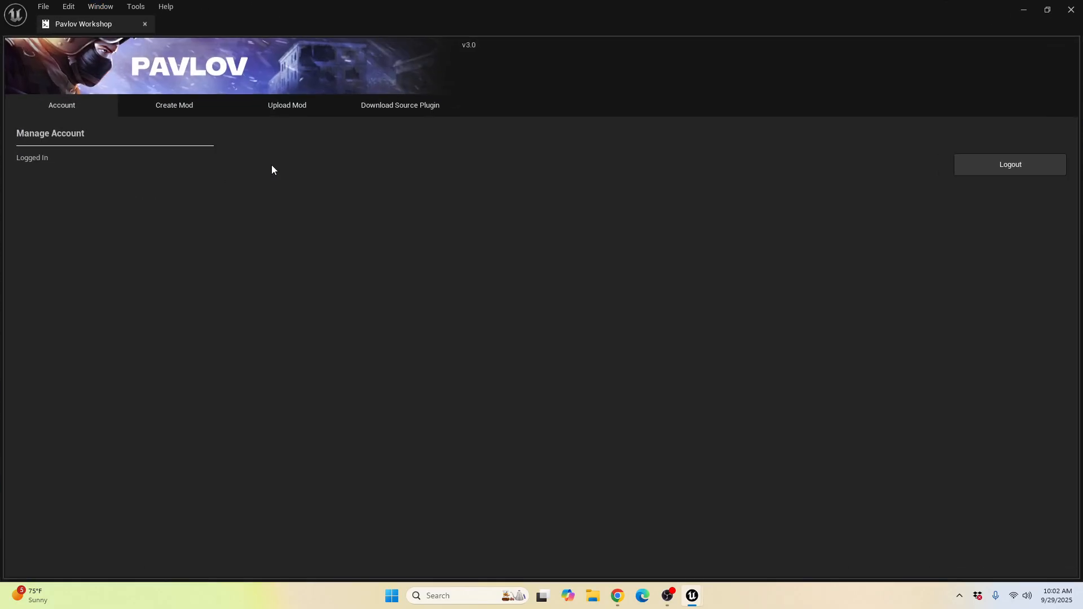
pyautogui.click(381, 116)
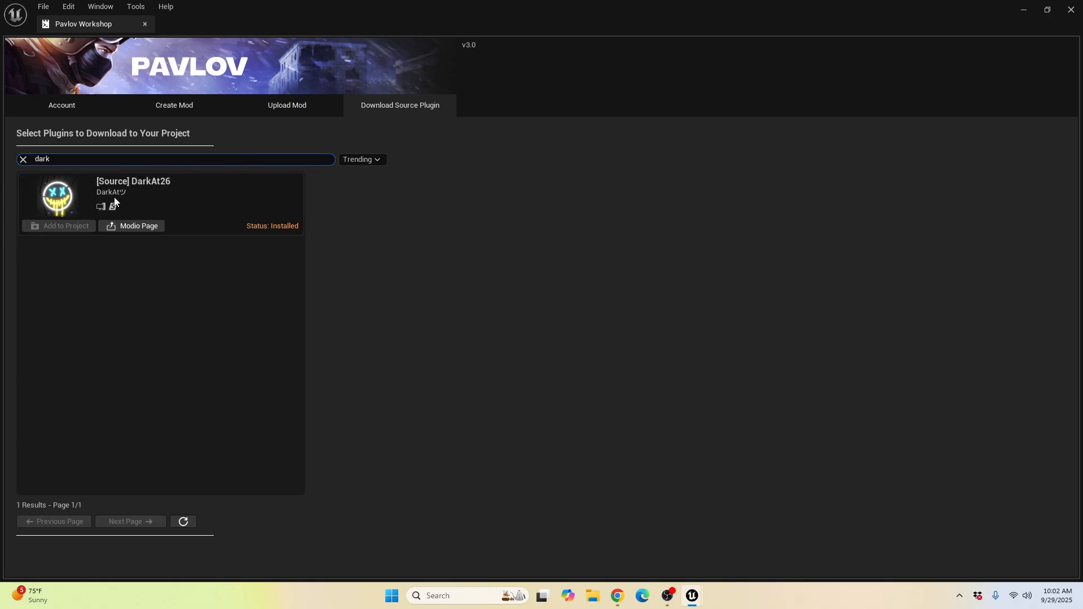
pyautogui.click(69, 229)
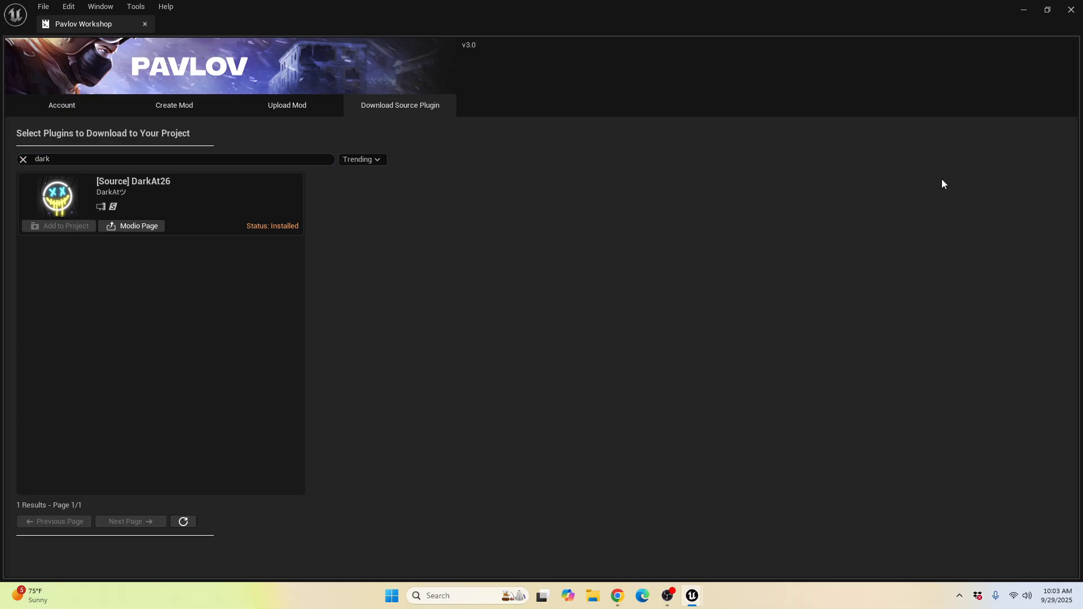
pyautogui.click(1071, 10)
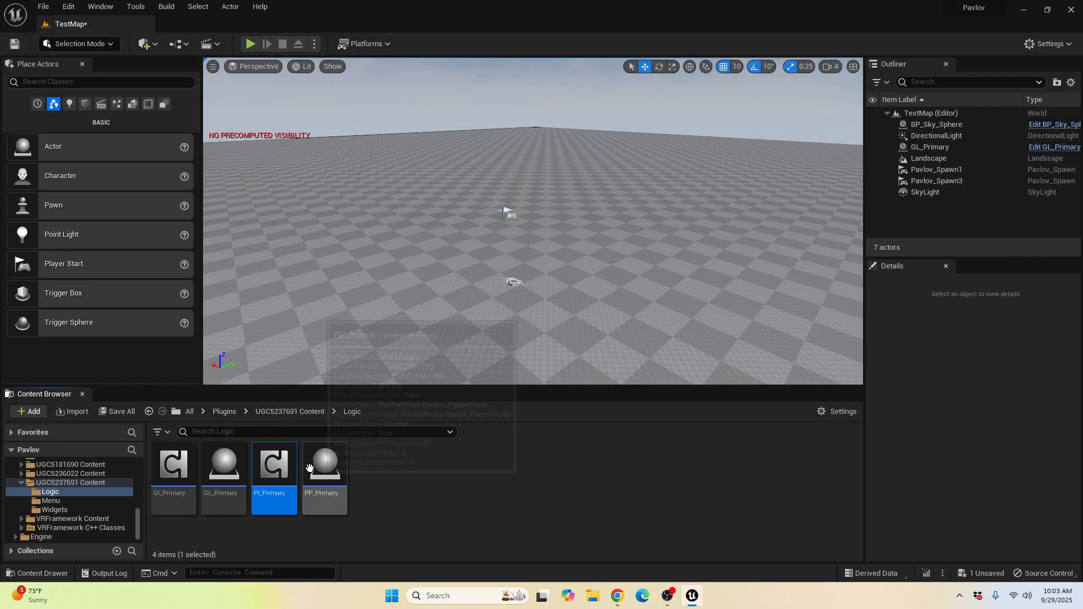
# Step: Open the WBP_Menu widget blueprint from the Widgets folder of UGC5237691 Content and select its RefreshButton
pyautogui.click(286, 412)
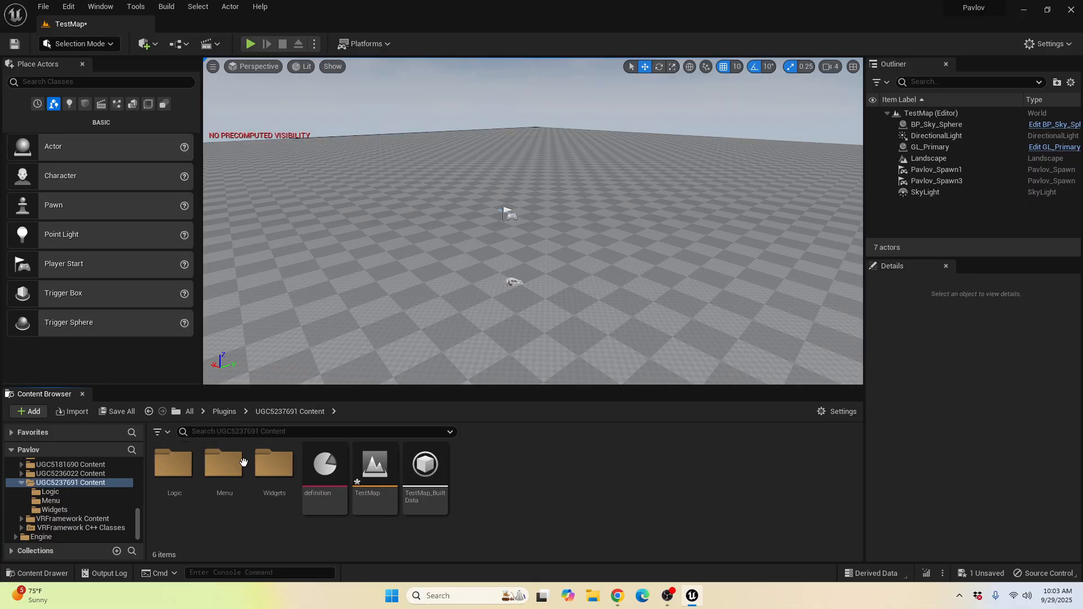
pyautogui.doubleClick(273, 471)
pyautogui.doubleClick(189, 480)
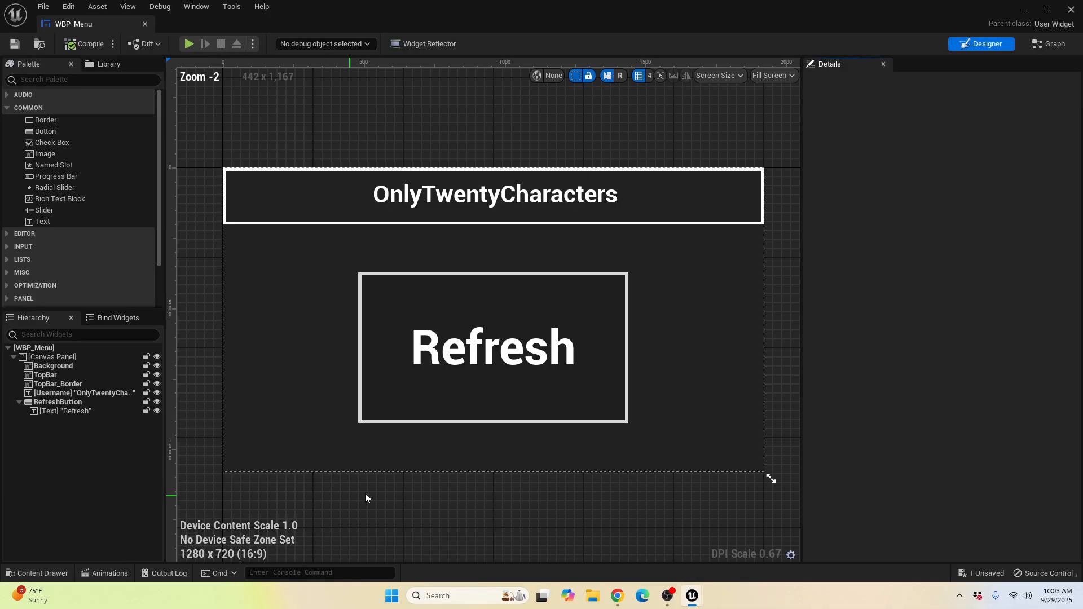
pyautogui.moveTo(326, 138); pyautogui.dragTo(284, 116, button='right')
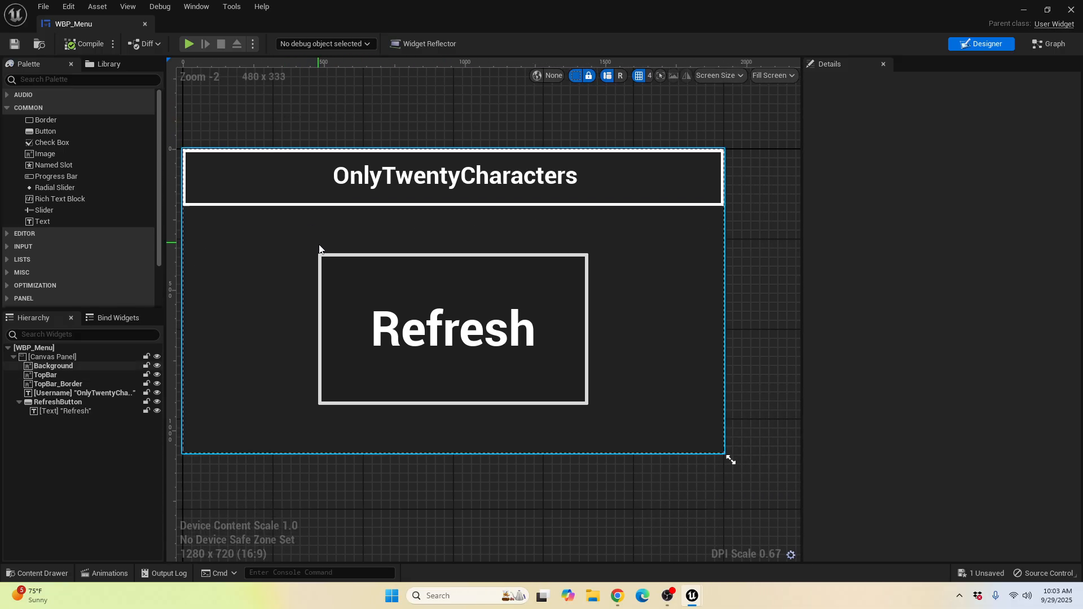
pyautogui.click(336, 266)
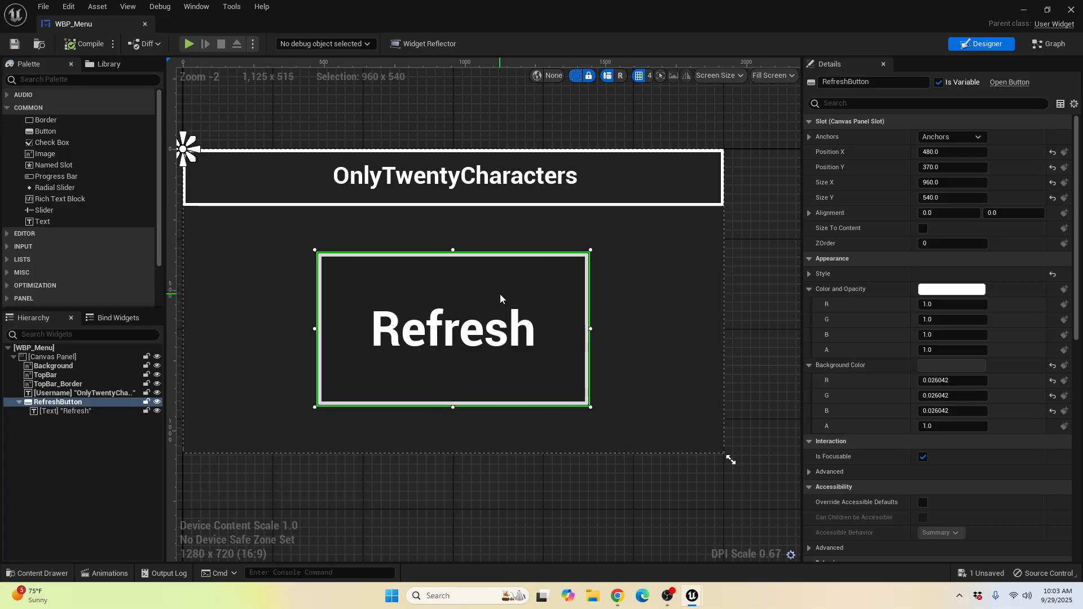
# Step: Delete the disabled Event Pre Construct, Event Construct and Event Tick nodes from WBP_Menu's event graph
pyautogui.click(1050, 44)
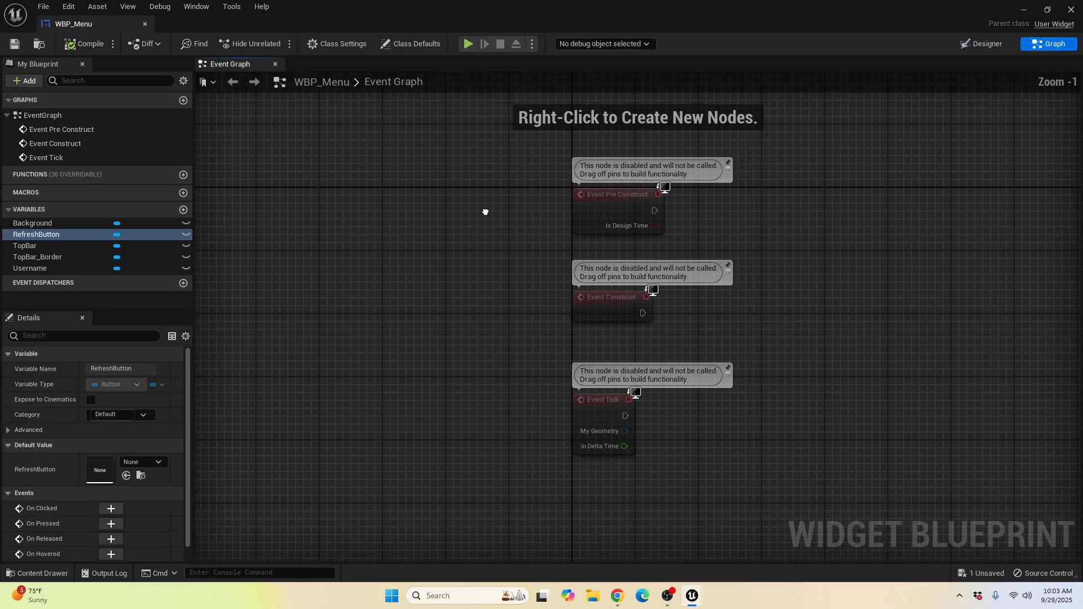
pyautogui.moveTo(436, 162); pyautogui.dragTo(592, 401)
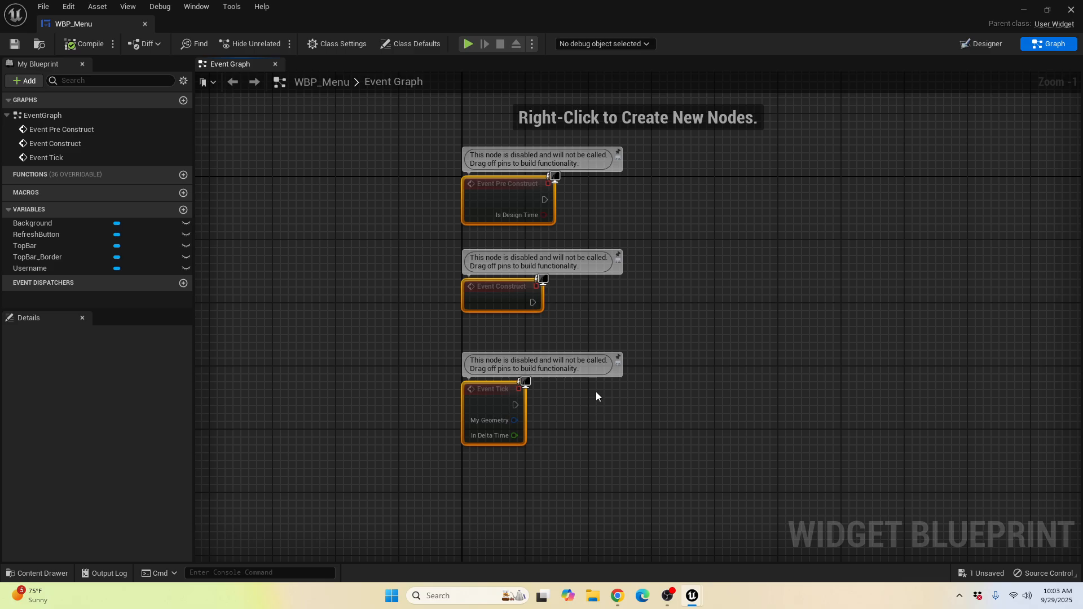
pyautogui.press('Delete')
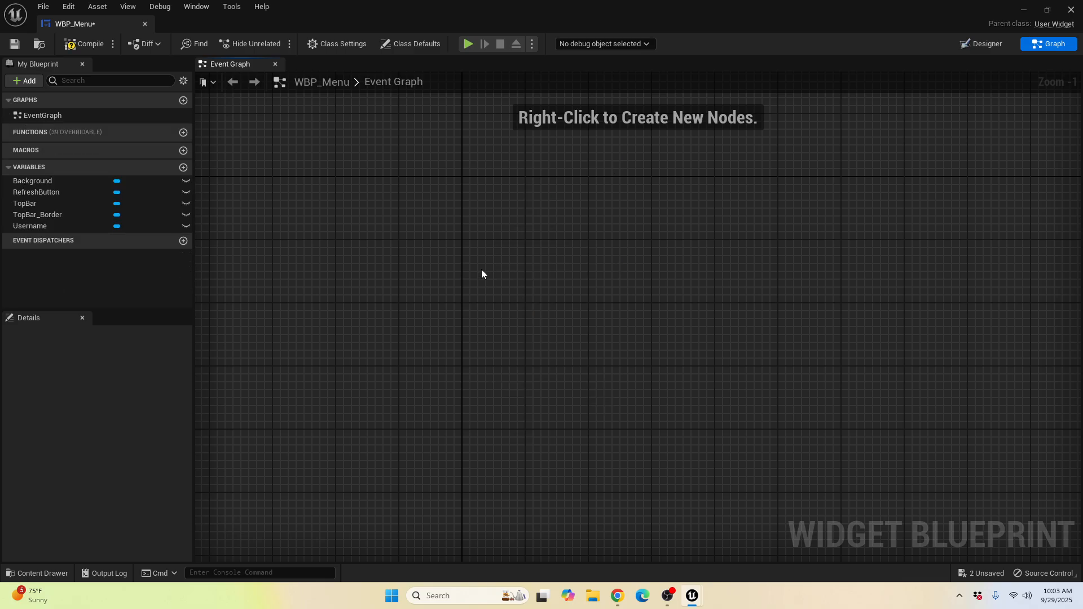
pyautogui.rightClick(482, 274)
pyautogui.press('Escape')
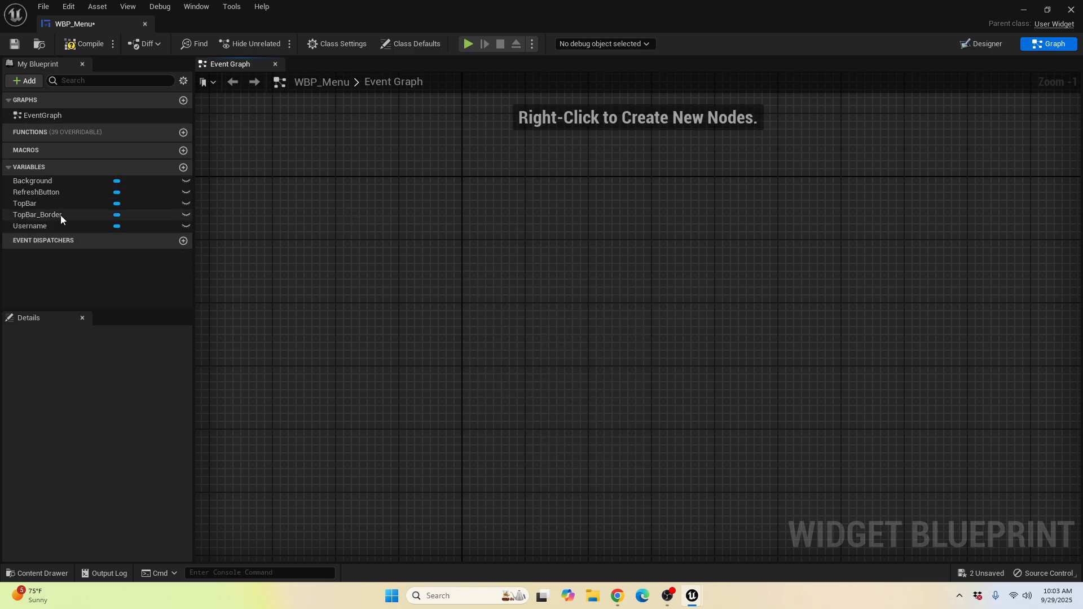
# Step: Add an On Pressed event for RefreshButton to WBP_Menu's event graph
pyautogui.click(36, 192)
pyautogui.scroll(-1, 95, 451)
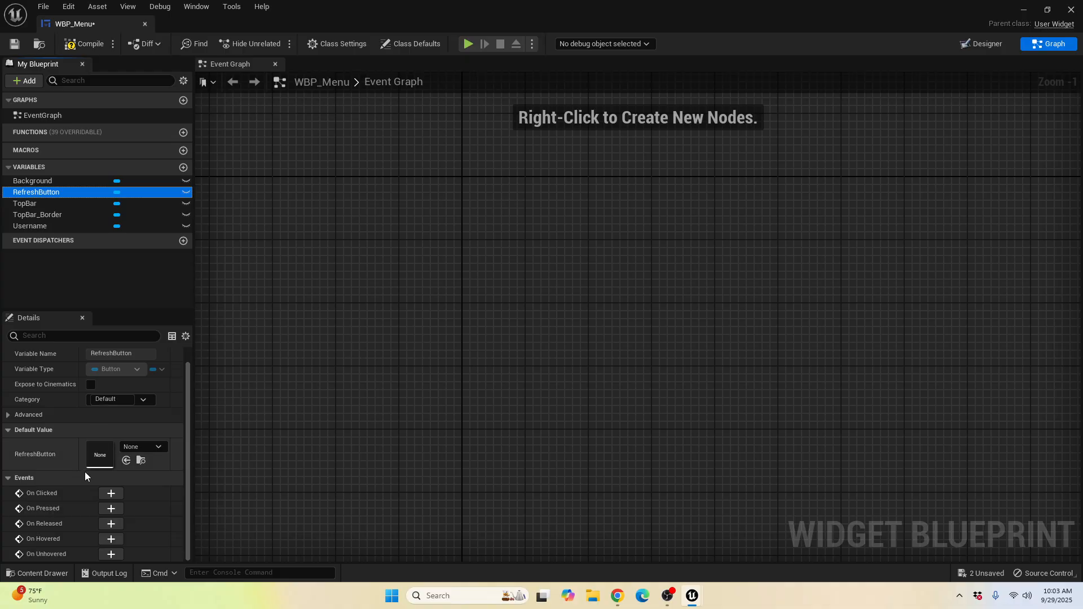
pyautogui.click(112, 510)
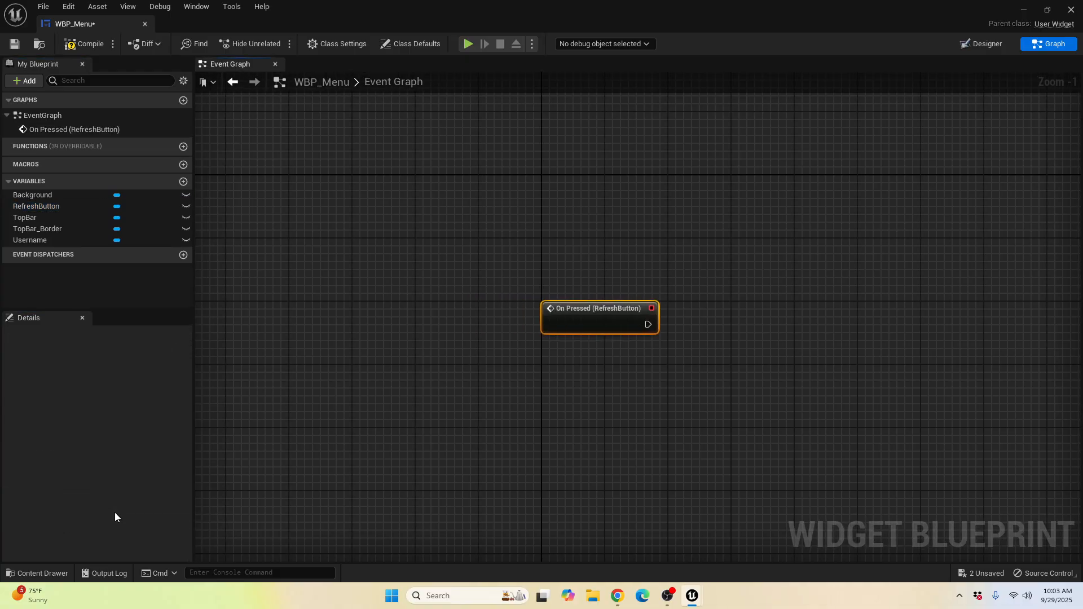
pyautogui.moveTo(613, 322); pyautogui.dragTo(644, 322)
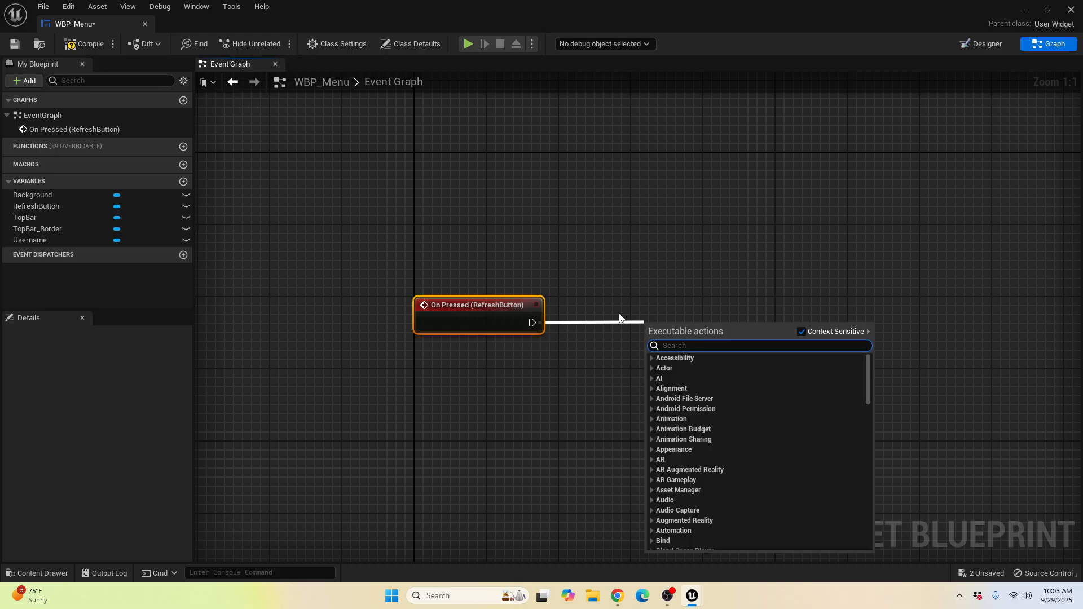
pyautogui.click(591, 263)
# Step: Add a Get Owning Player Pawn node and place it directly beneath the On Pressed (RefreshButton) event
pyautogui.rightClick(501, 466)
pyautogui.write('get own')
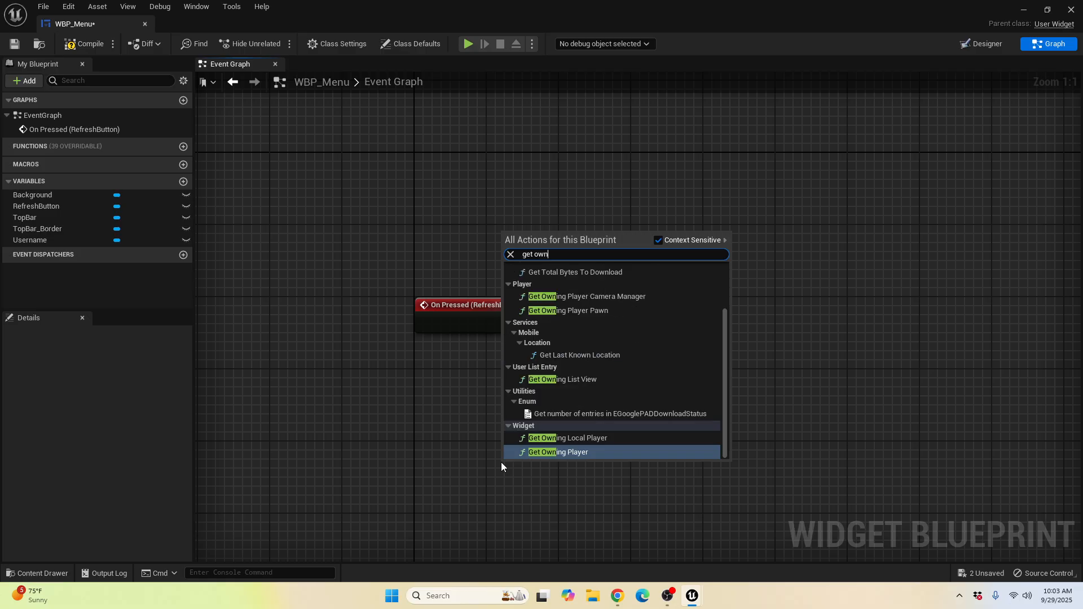
pyautogui.write('ing')
pyautogui.click(594, 293)
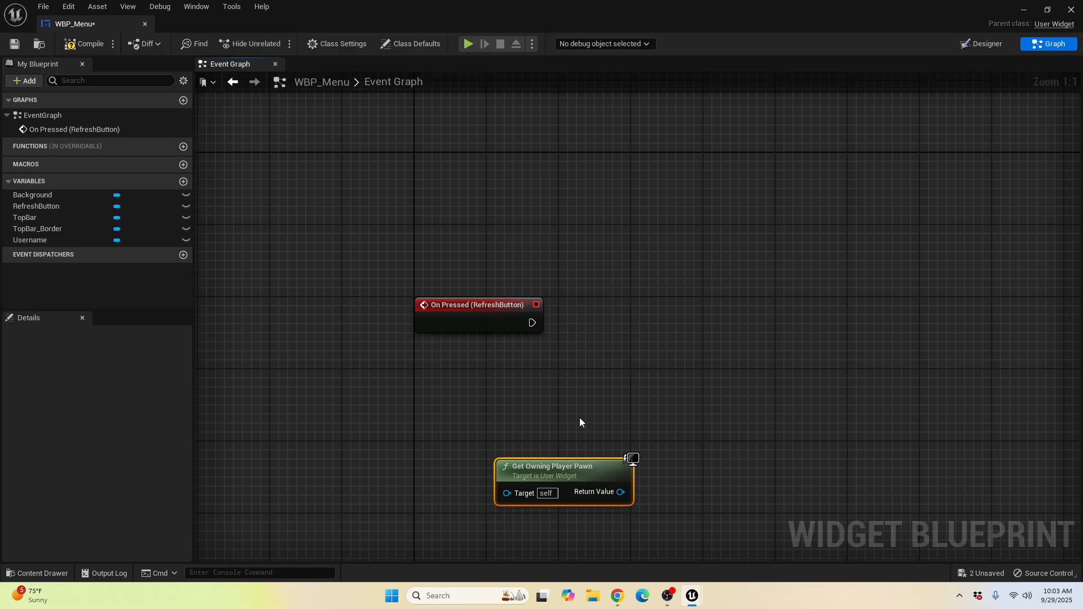
pyautogui.moveTo(573, 476); pyautogui.dragTo(486, 361)
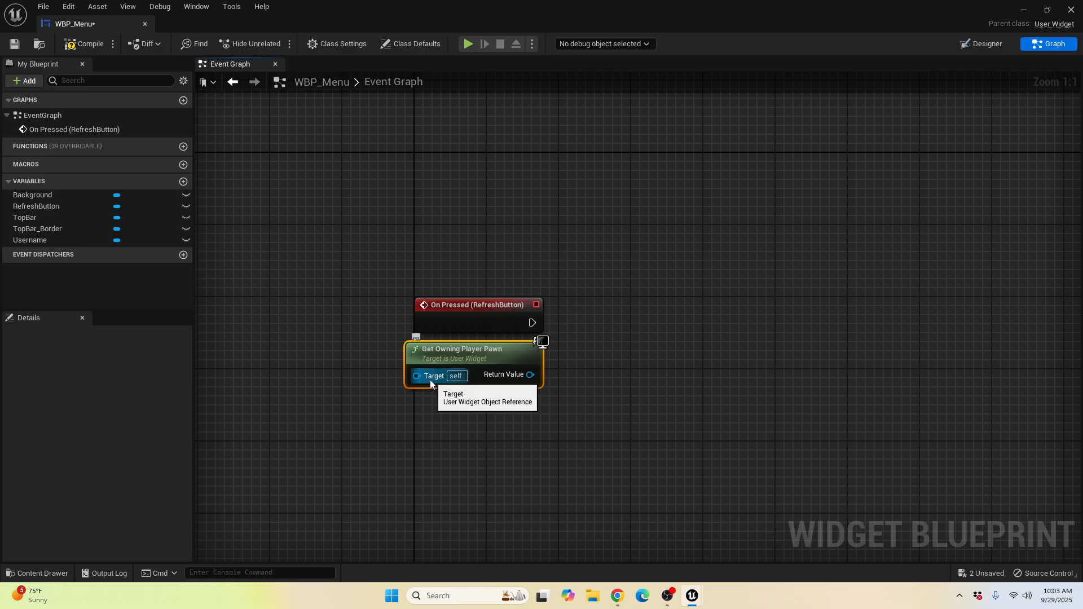
# Step: Get the Player State from Get Owning Player Pawn's return value and place its node just below the pawn node
pyautogui.moveTo(502, 430); pyautogui.dragTo(436, 420, button='right')
pyautogui.moveTo(456, 369); pyautogui.dragTo(344, 415)
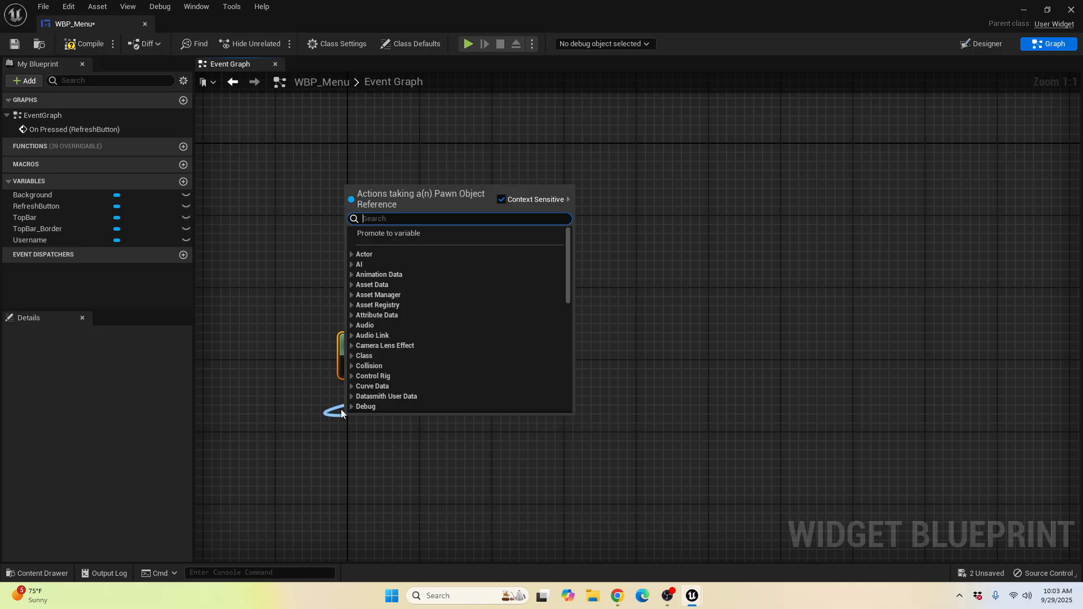
pyautogui.write('get player')
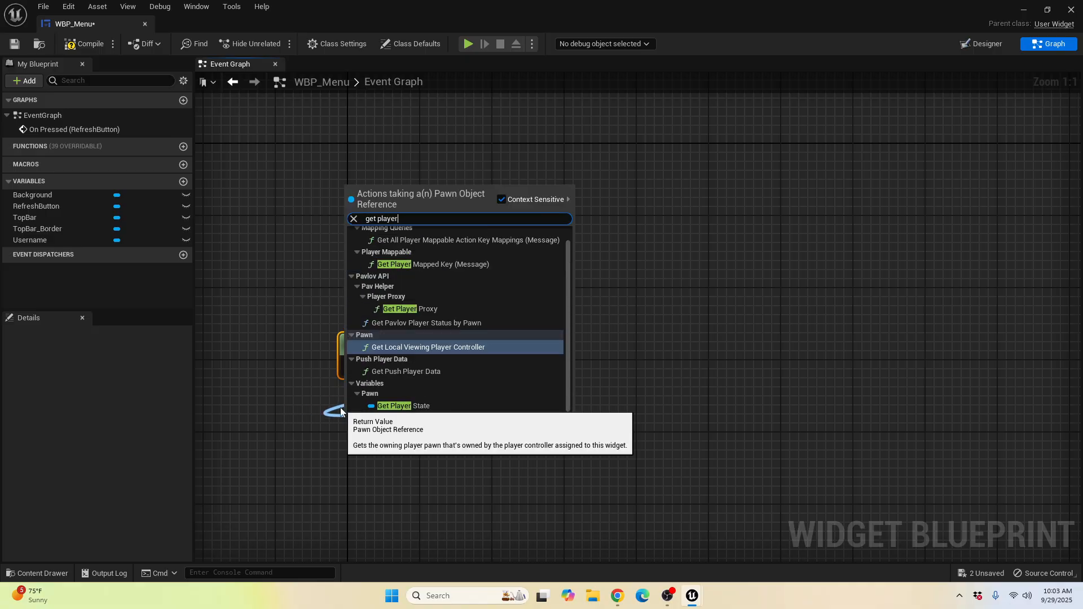
pyautogui.click(395, 406)
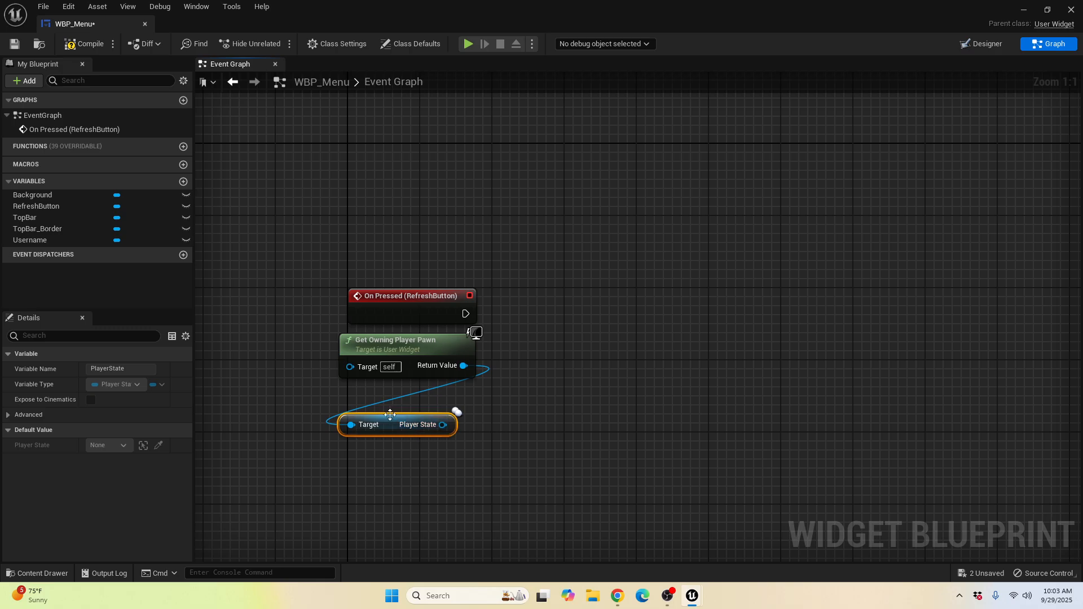
pyautogui.moveTo(392, 423); pyautogui.dragTo(395, 386)
pyautogui.click(563, 413)
# Step: Add a Get Player Name node fed by the Player State output and place it beside the Player State node
pyautogui.moveTo(458, 406); pyautogui.dragTo(396, 412, button='right')
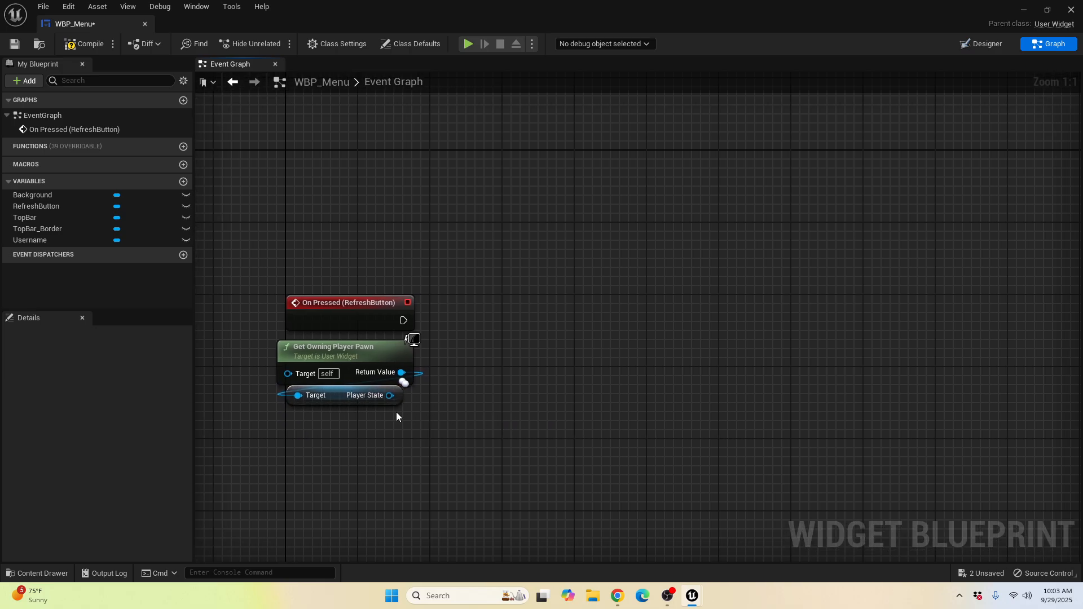
pyautogui.moveTo(371, 396); pyautogui.dragTo(500, 388)
pyautogui.write('get pal')
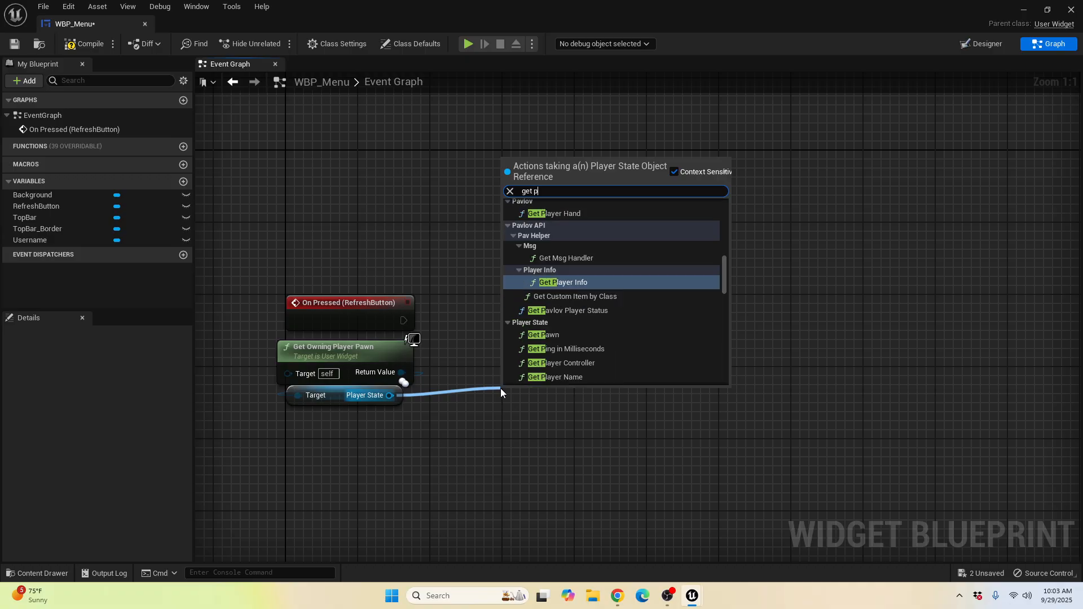
pyautogui.press('BackSpace')
pyautogui.press('BackSpace')
pyautogui.write('laye')
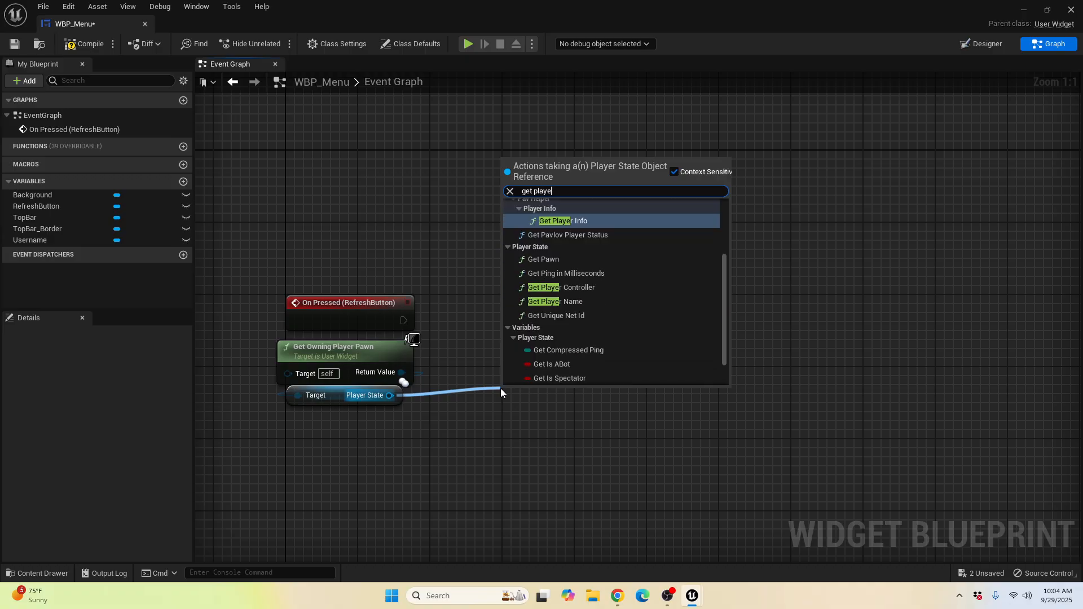
pyautogui.write('r name')
pyautogui.press('Return')
pyautogui.moveTo(524, 390); pyautogui.dragTo(505, 377)
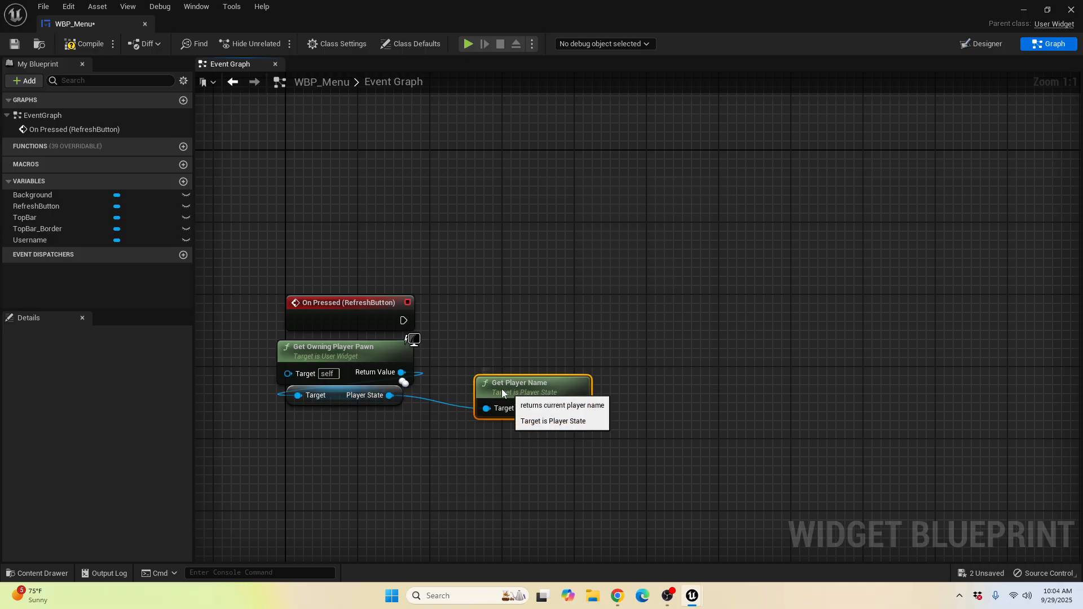
pyautogui.moveTo(389, 395); pyautogui.dragTo(452, 466)
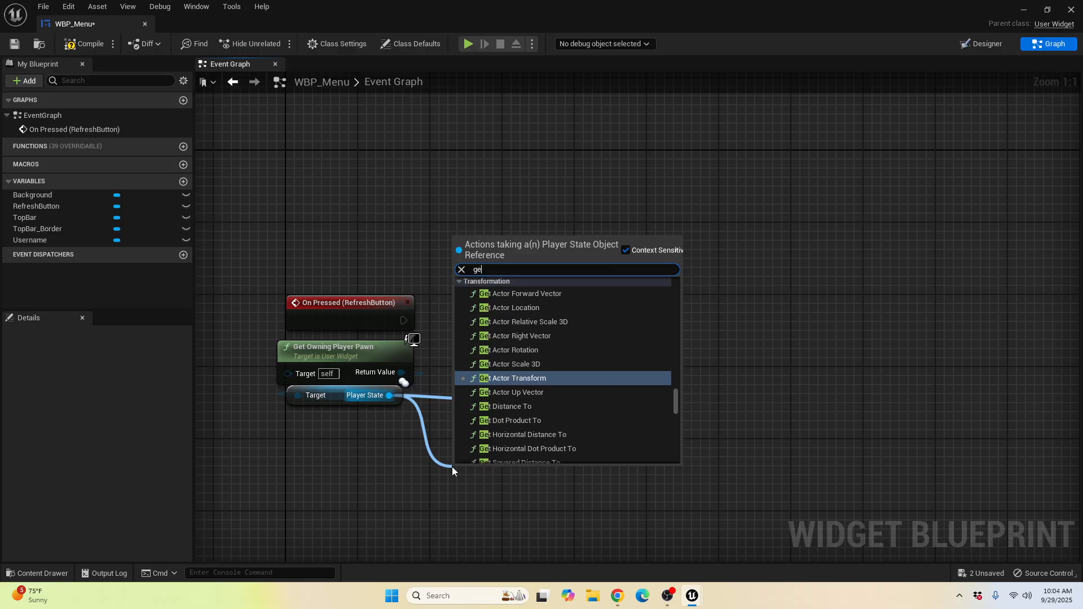
pyautogui.write('get pavlov')
pyautogui.press('Return')
pyautogui.moveTo(511, 473); pyautogui.dragTo(450, 361, button='right')
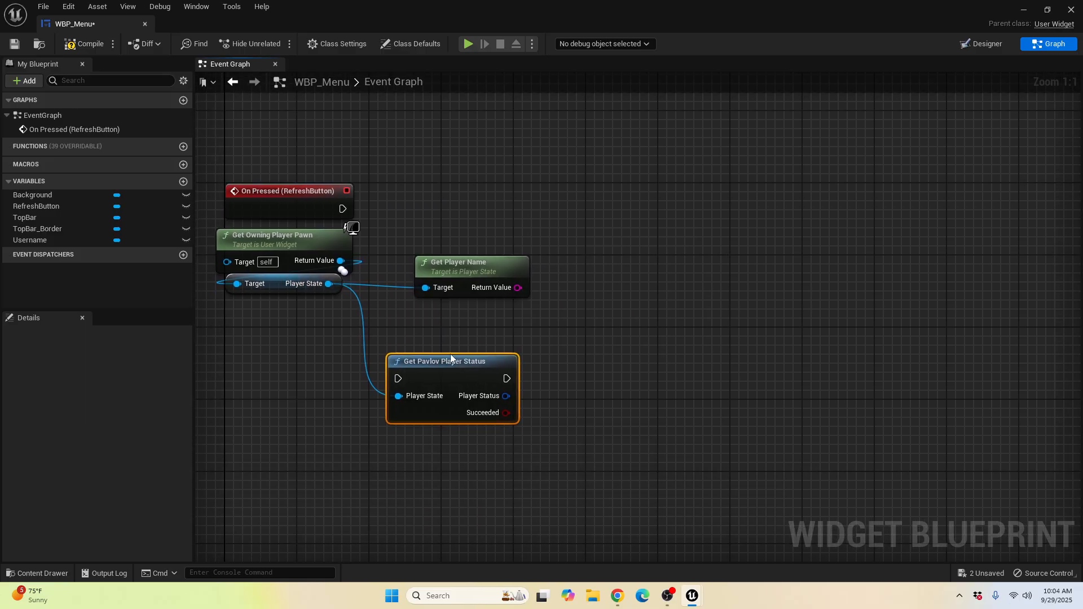
pyautogui.moveTo(506, 396); pyautogui.dragTo(648, 431)
pyautogui.click(679, 329)
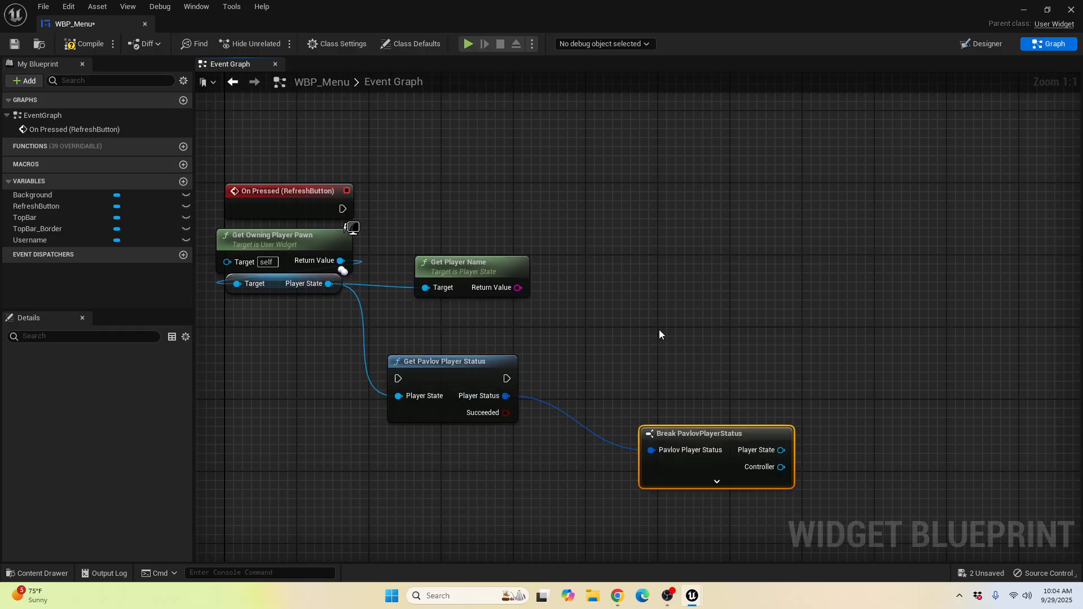
pyautogui.moveTo(743, 475); pyautogui.dragTo(632, 294, button='right')
pyautogui.click(605, 299)
pyautogui.press('Delete')
pyautogui.moveTo(412, 220); pyautogui.dragTo(581, 387, button='right')
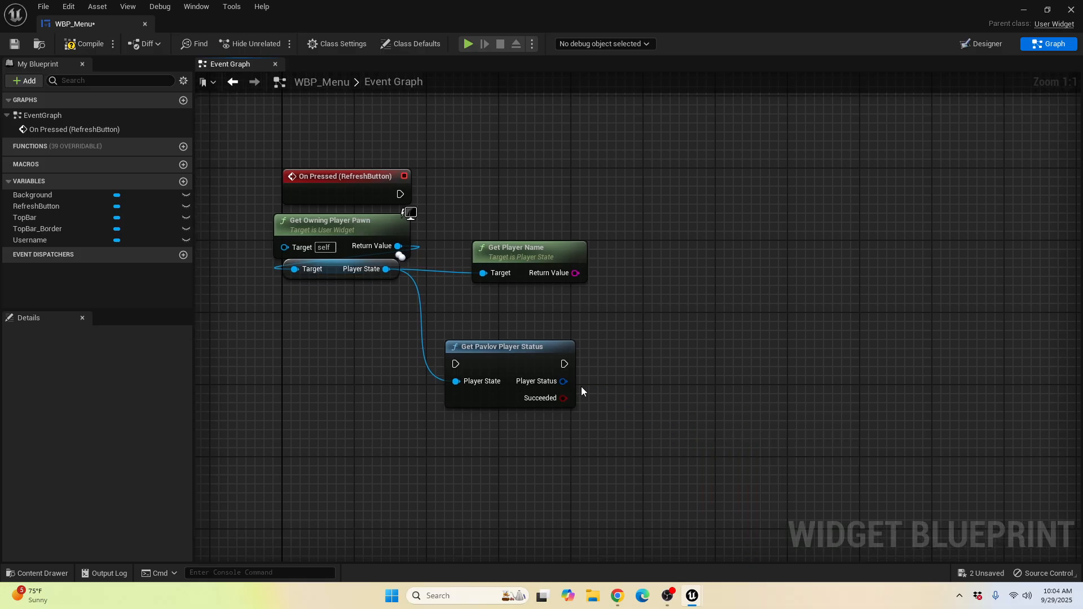
pyautogui.click(497, 345)
pyautogui.press('Delete')
# Step: Move Get Player Name closer to the Player State node and straighten the connection between them
pyautogui.moveTo(482, 289); pyautogui.dragTo(498, 355, button='right')
pyautogui.moveTo(534, 323); pyautogui.dragTo(496, 323)
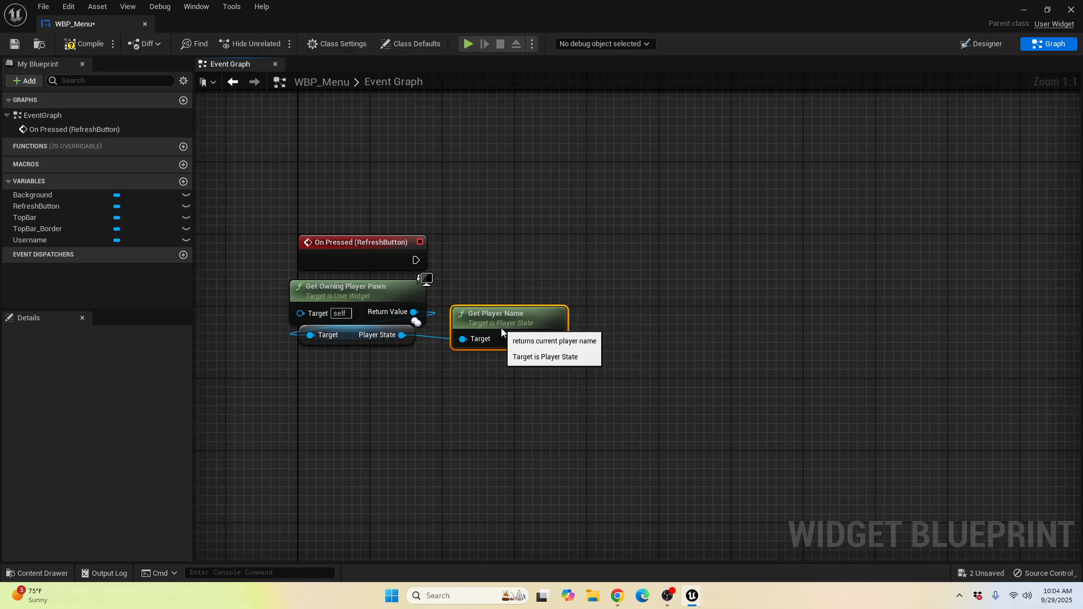
pyautogui.keyDown('ctrl'); pyautogui.click(348, 334); pyautogui.keyUp('ctrl')
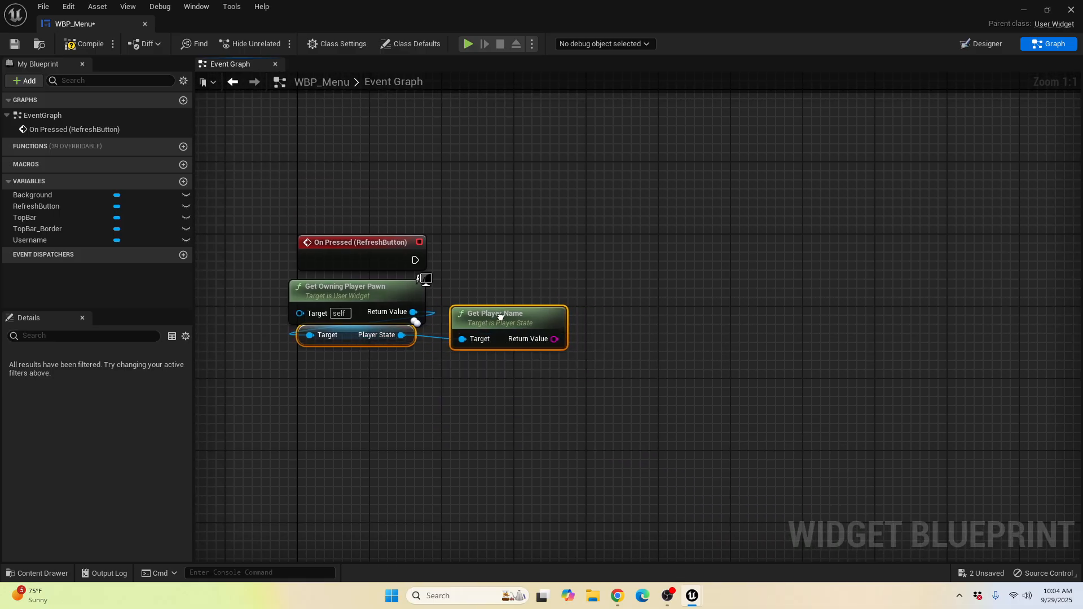
pyautogui.rightClick(501, 317)
pyautogui.moveTo(556, 496)
pyautogui.click(705, 514)
pyautogui.click(471, 287)
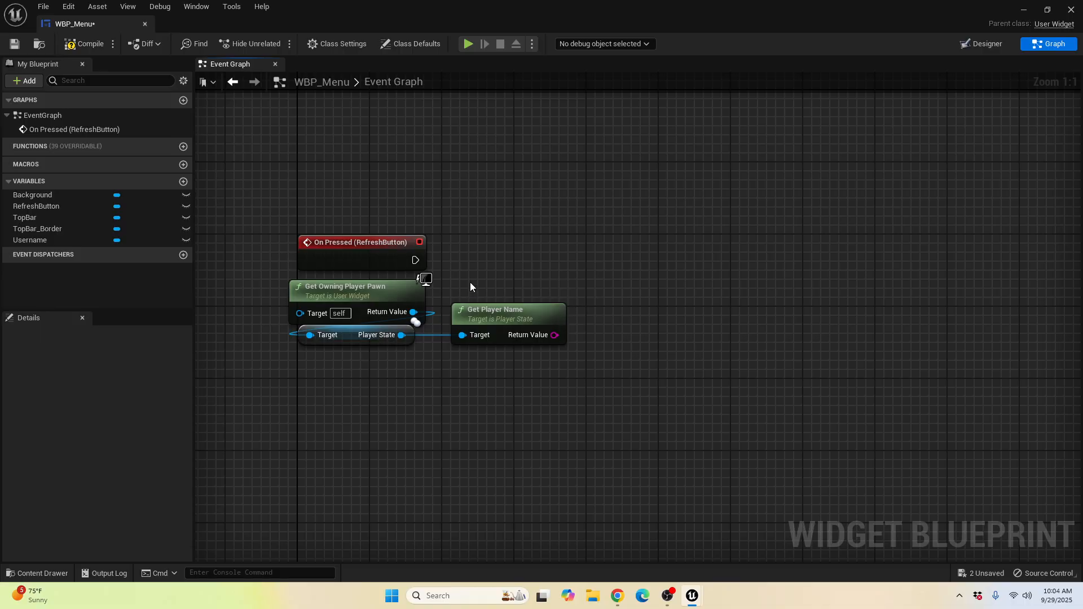
pyautogui.moveTo(650, 271); pyautogui.dragTo(652, 255)
pyautogui.click(513, 231)
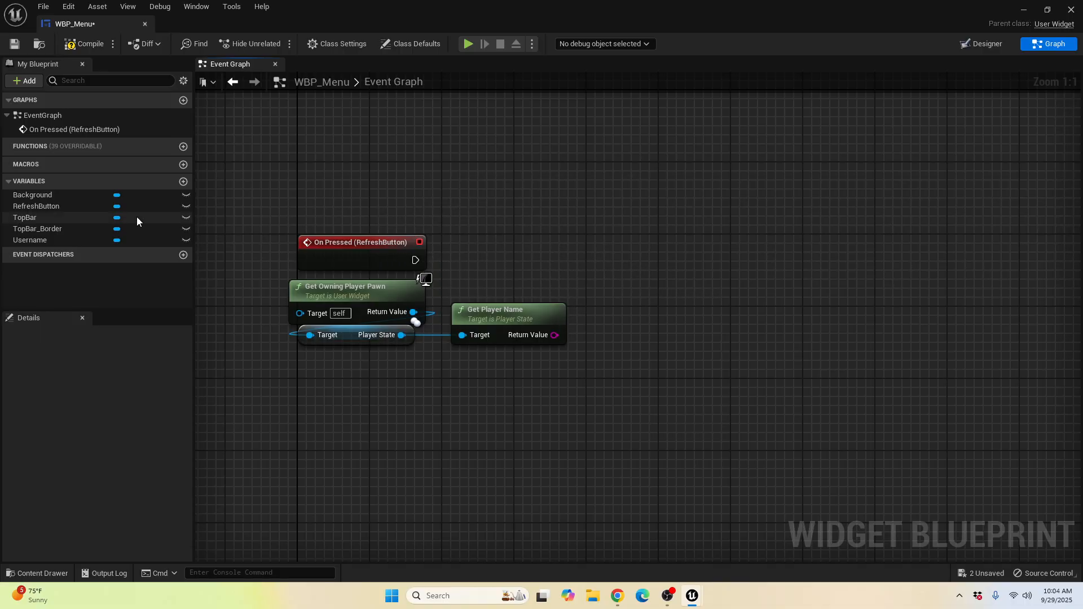
# Step: Place a getter for the Username variable in the graph and add a Set Text node targeting it
pyautogui.moveTo(35, 240); pyautogui.dragTo(460, 456)
pyautogui.click(484, 478)
pyautogui.click(981, 43)
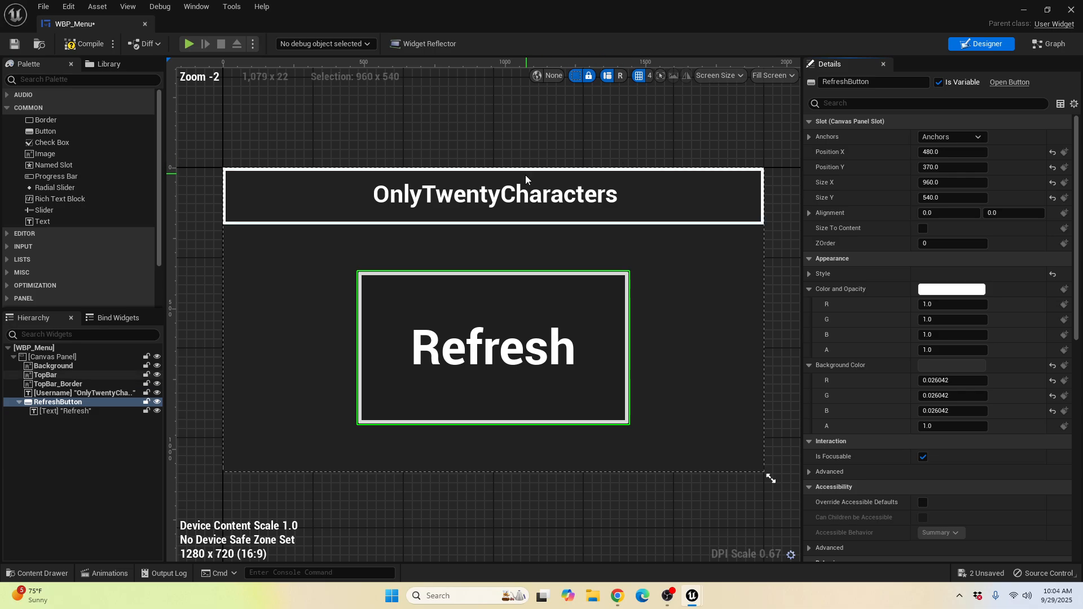
pyautogui.click(1050, 44)
pyautogui.moveTo(511, 462); pyautogui.dragTo(665, 286)
pyautogui.write('set text')
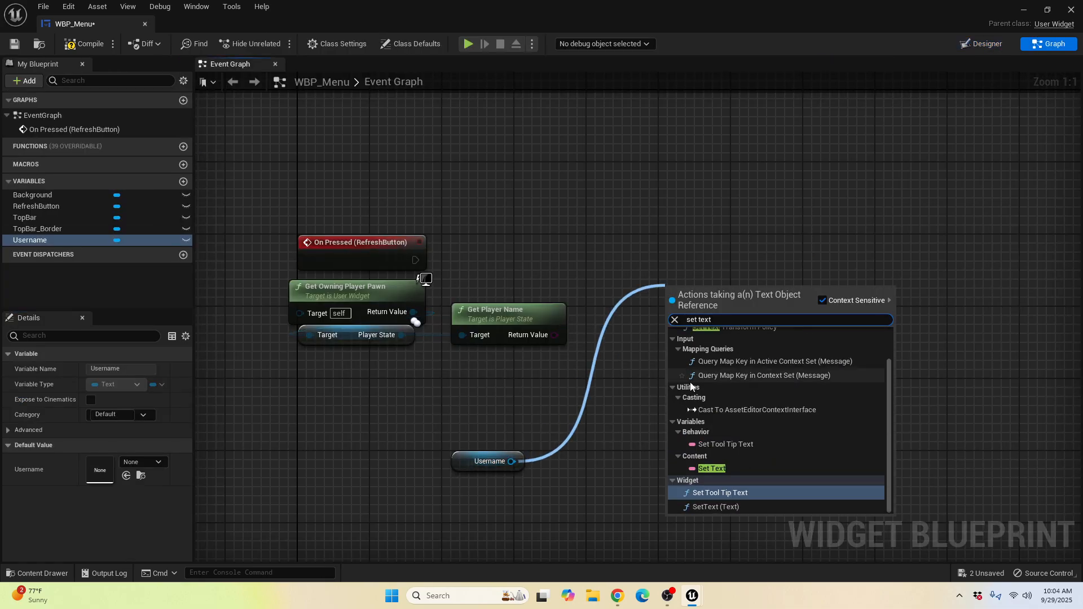
pyautogui.click(717, 468)
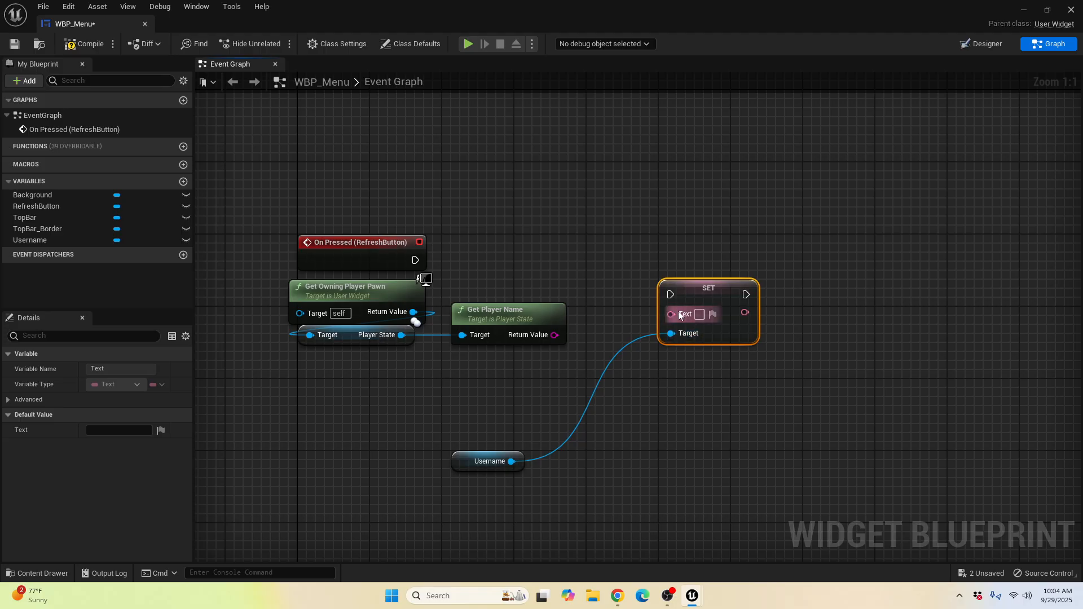
# Step: Wire On Pressed (RefreshButton) into the SET node and feed Get Player Name's result into its Text through To Text (String)
pyautogui.moveTo(670, 294); pyautogui.dragTo(415, 260)
pyautogui.moveTo(708, 302); pyautogui.dragTo(726, 266)
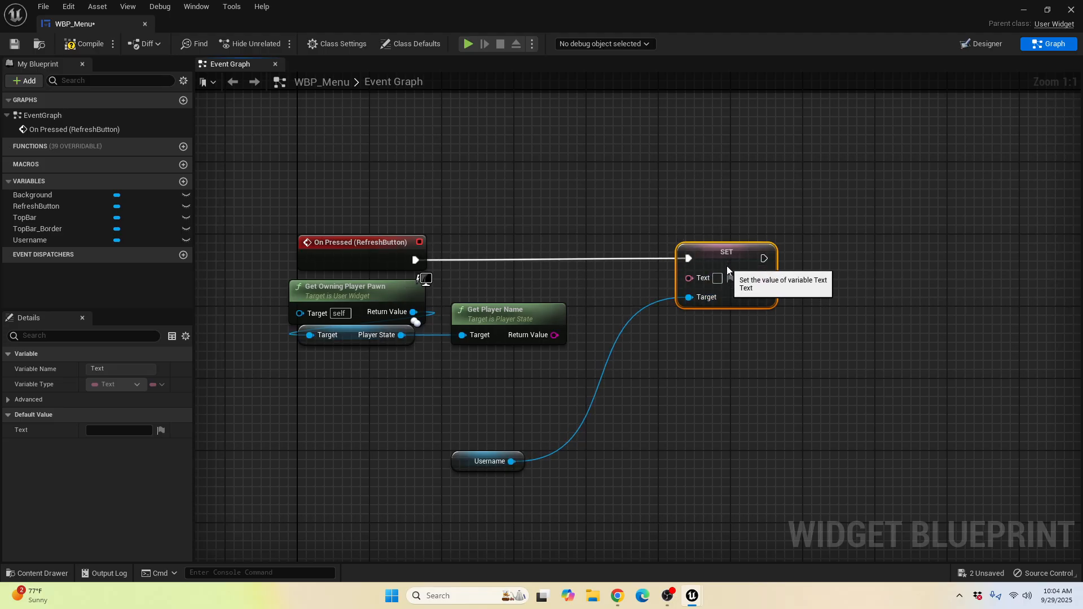
pyautogui.moveTo(489, 455); pyautogui.dragTo(782, 259)
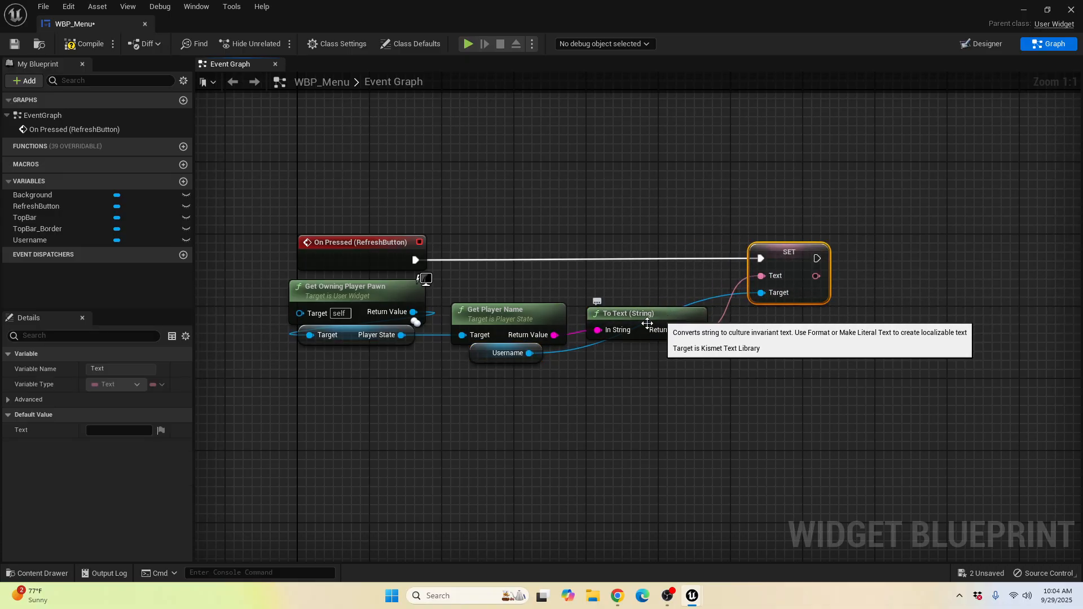
# Step: Position the Username getter above Get Player Name and straighten its connection to the SET node
pyautogui.moveTo(477, 357); pyautogui.dragTo(522, 293)
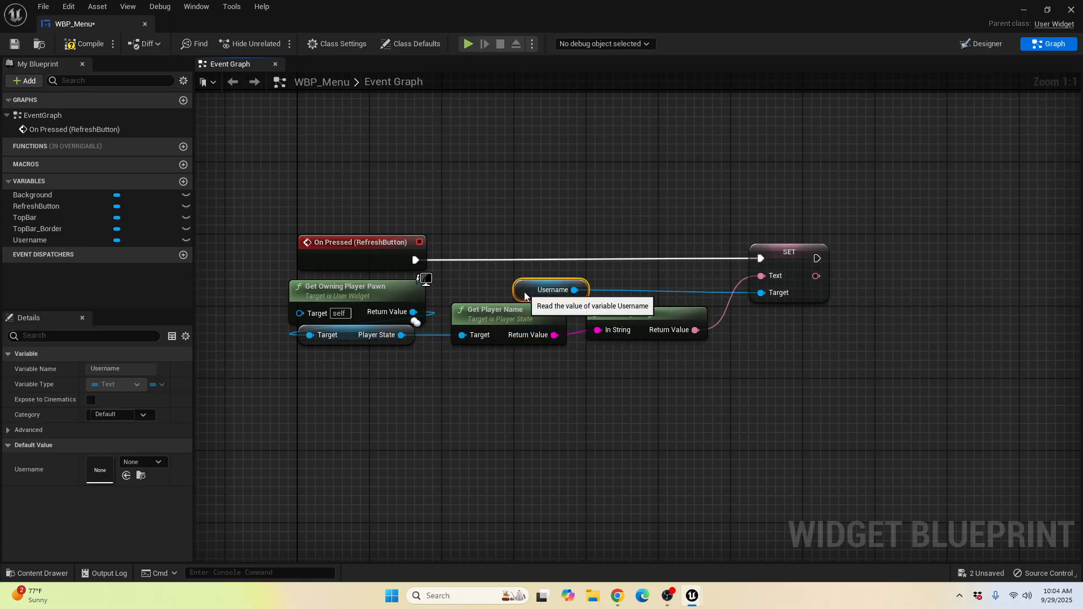
pyautogui.keyDown('ctrl'); pyautogui.click(788, 272); pyautogui.keyUp('ctrl')
pyautogui.rightClick(787, 272)
pyautogui.moveTo(902, 452)
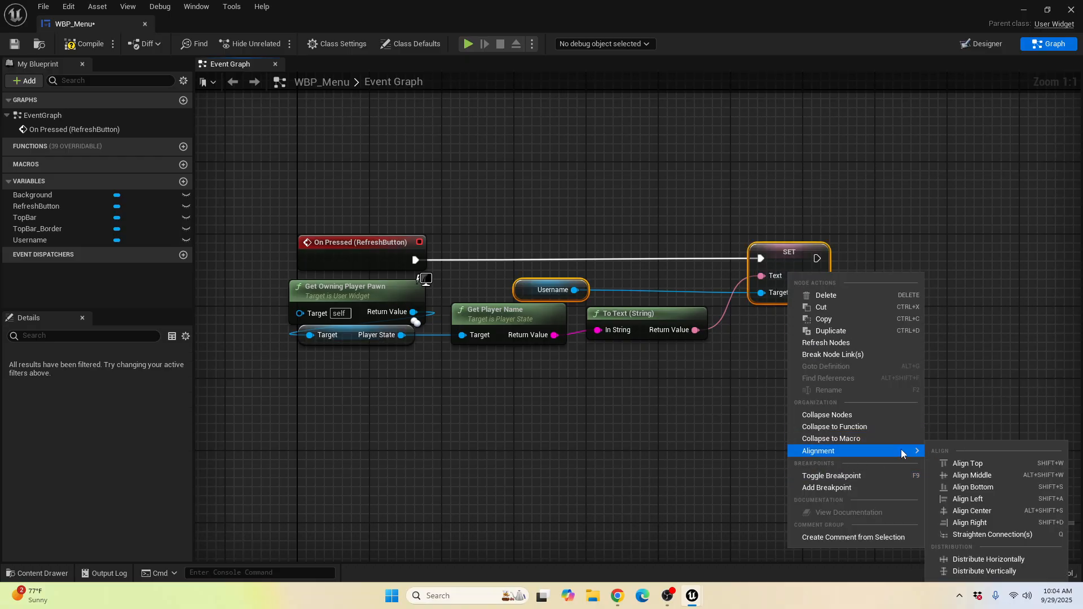
pyautogui.click(977, 534)
pyautogui.moveTo(526, 296); pyautogui.dragTo(551, 304)
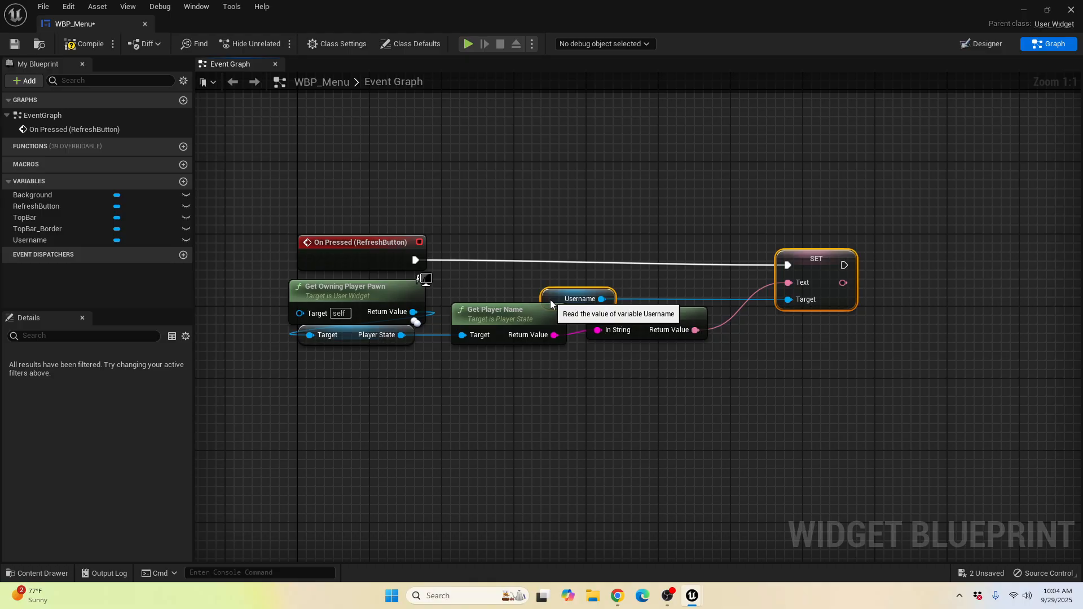
pyautogui.moveTo(827, 264); pyautogui.dragTo(827, 257)
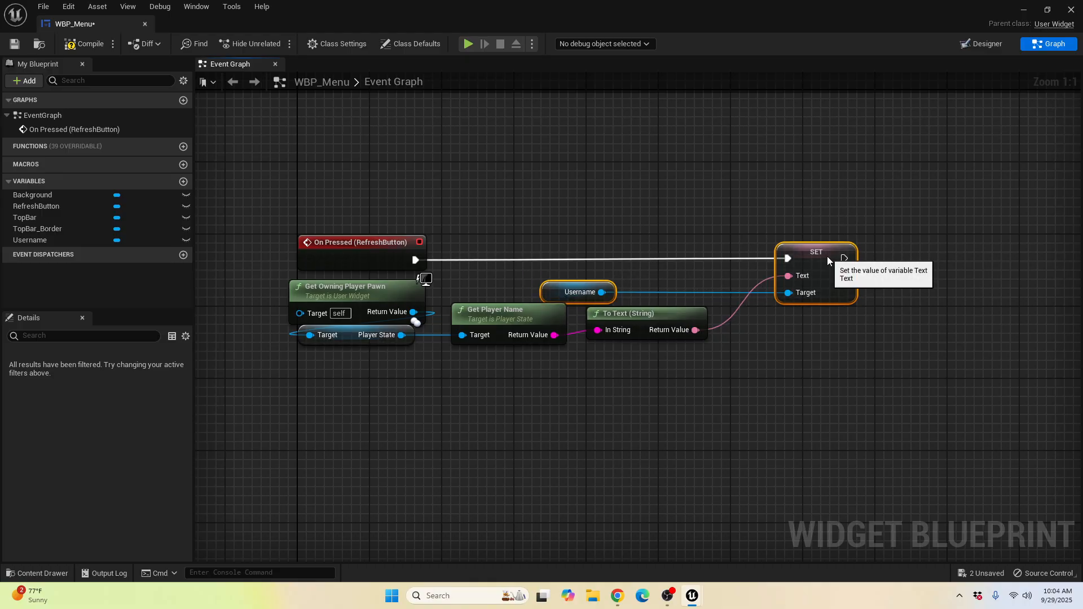
pyautogui.click(554, 276)
pyautogui.click(545, 291)
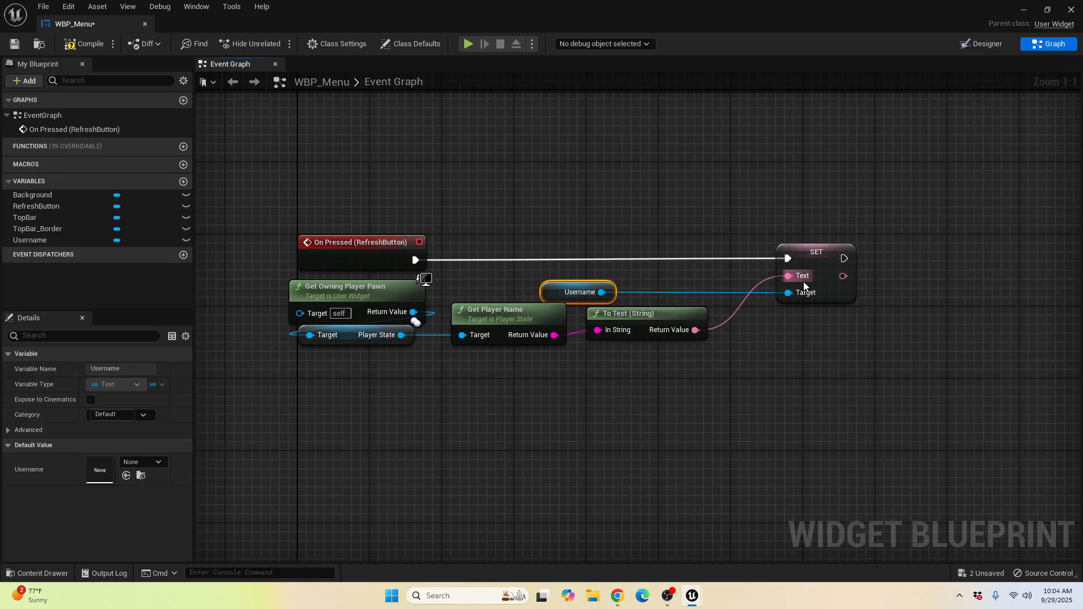
pyautogui.keyDown('ctrl'); pyautogui.click(820, 269); pyautogui.keyUp('ctrl')
pyautogui.rightClick(820, 269)
pyautogui.moveTo(888, 447)
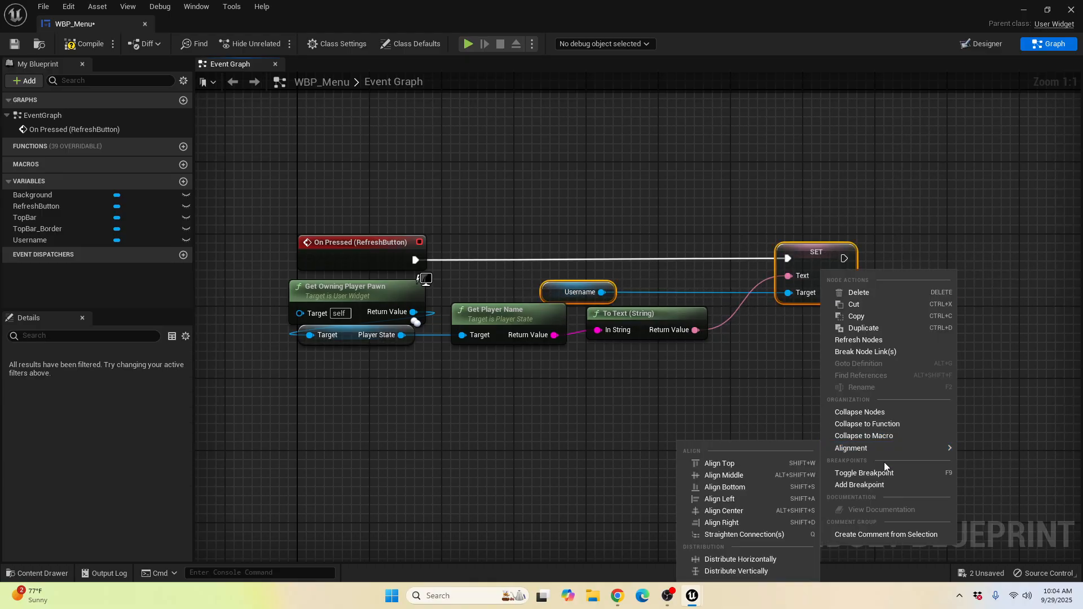
pyautogui.click(760, 536)
# Step: Move the To Text (String) node away from Get Player Name and straighten the connection between them
pyautogui.click(655, 321)
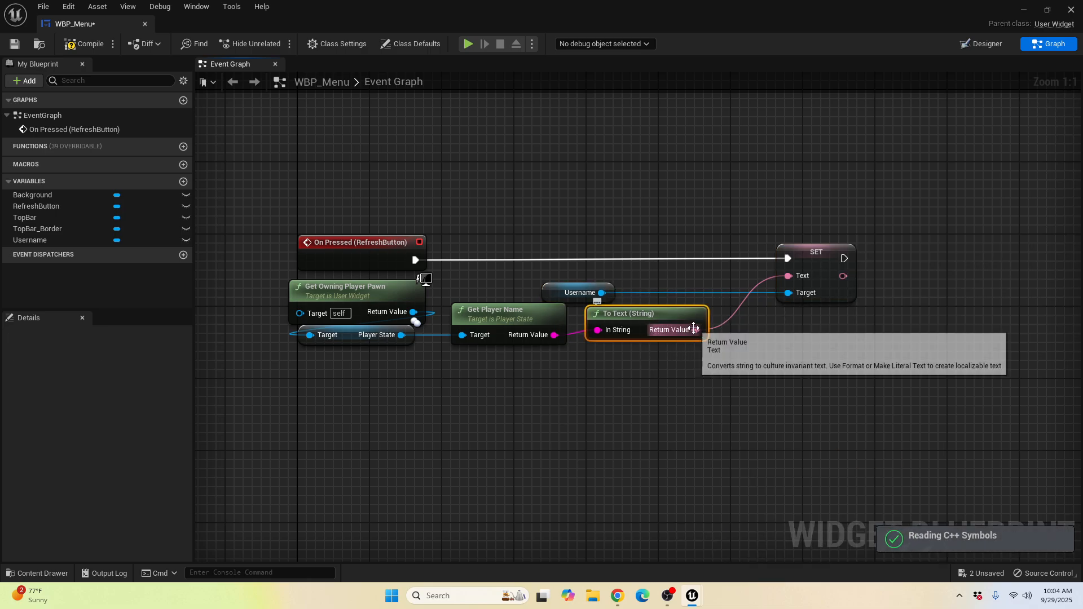
pyautogui.moveTo(661, 322); pyautogui.dragTo(688, 330)
pyautogui.keyDown('ctrl'); pyautogui.click(530, 314); pyautogui.keyUp('ctrl')
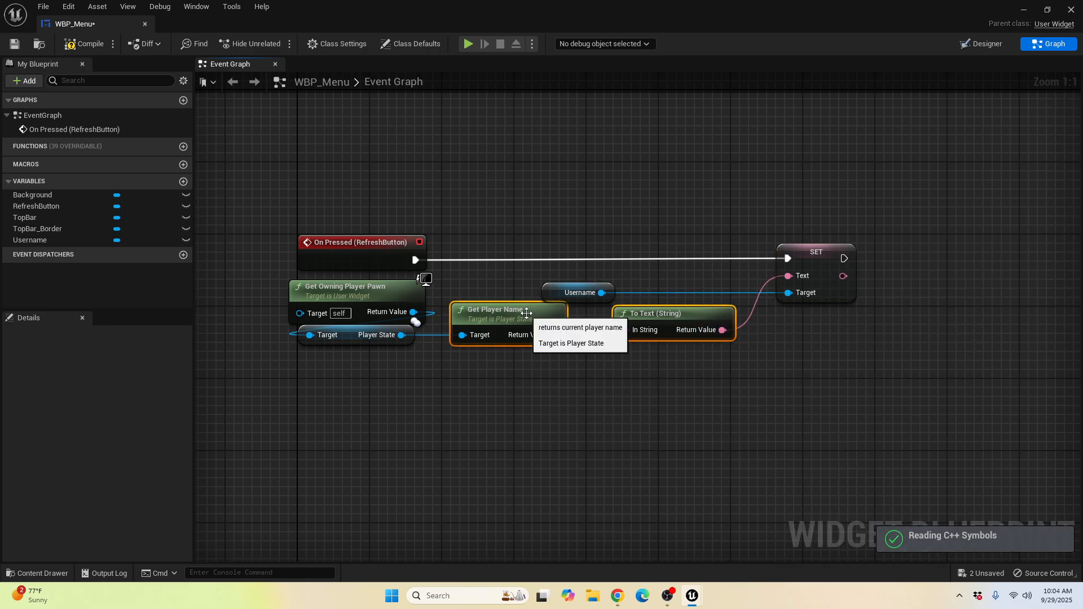
pyautogui.rightClick(531, 314)
pyautogui.moveTo(586, 492)
pyautogui.click(723, 535)
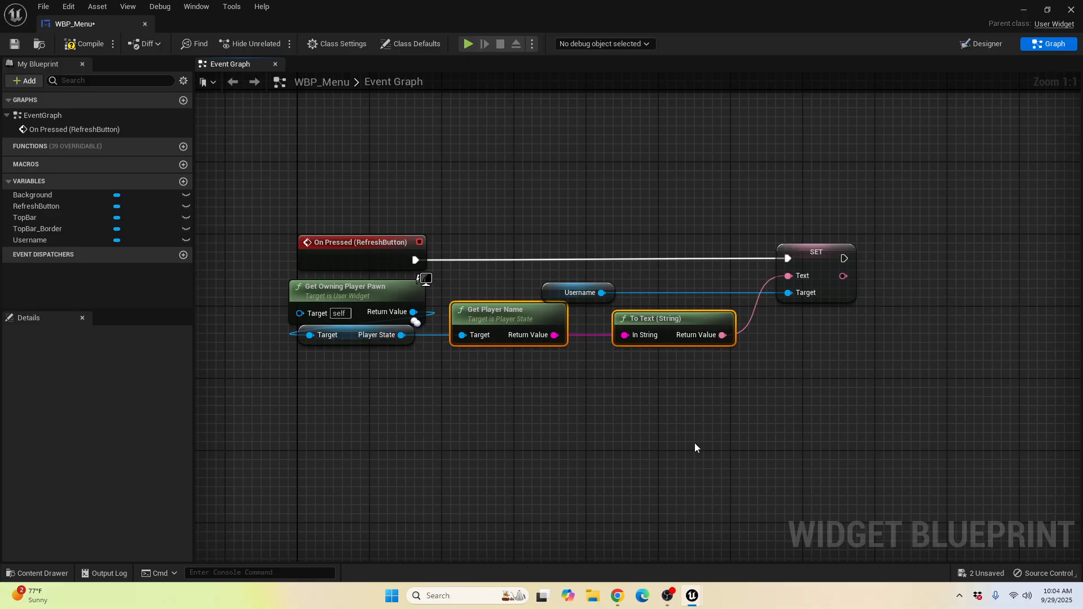
pyautogui.click(696, 447)
# Step: Compile and save WBP_Menu, and review its RefreshButton and Username text in the widget layout
pyautogui.click(71, 45)
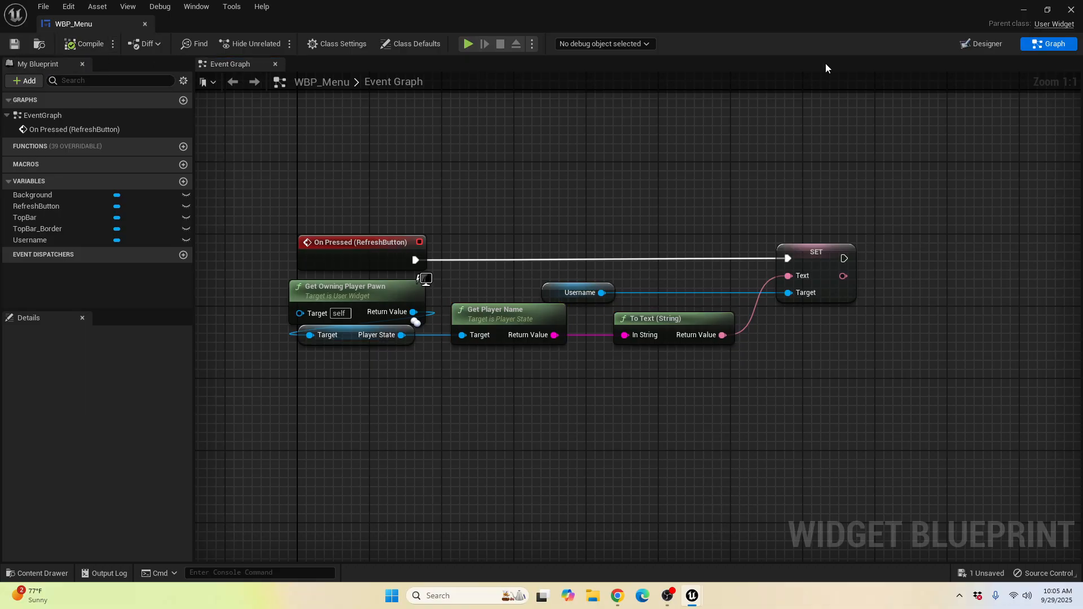
pyautogui.click(982, 44)
pyautogui.click(564, 296)
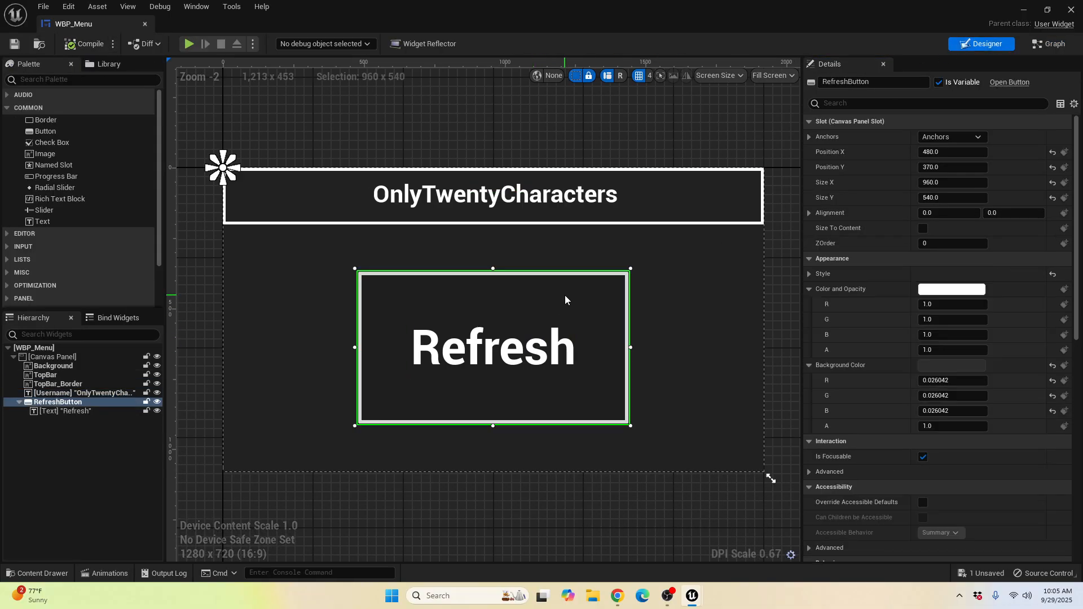
pyautogui.click(502, 186)
pyautogui.click(500, 187)
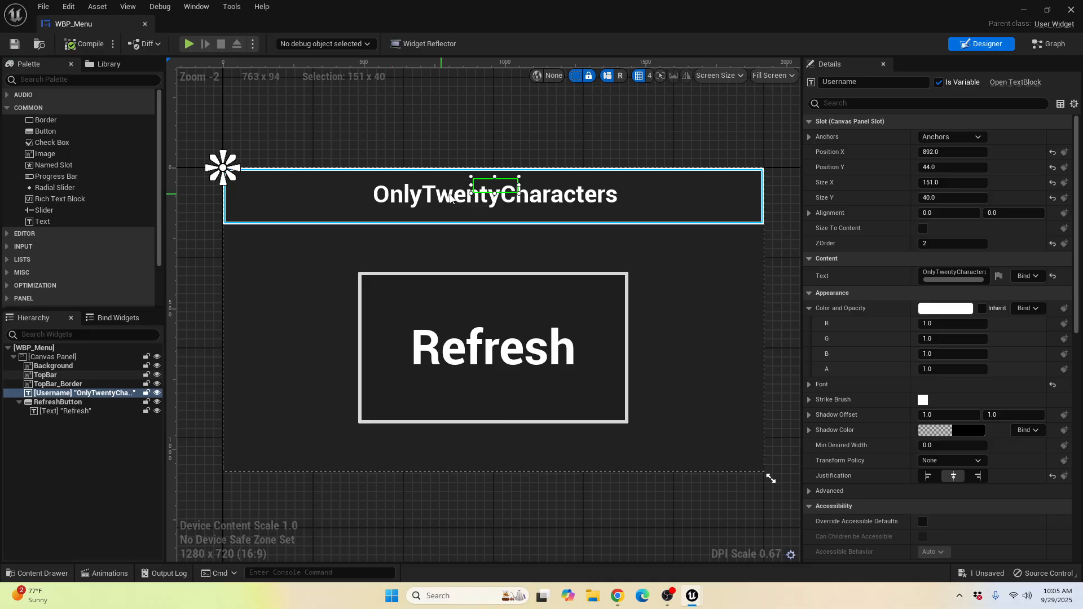
# Step: Close the WBP_Menu editor and save all remaining unsaved content, including TestMap
pyautogui.click(461, 132)
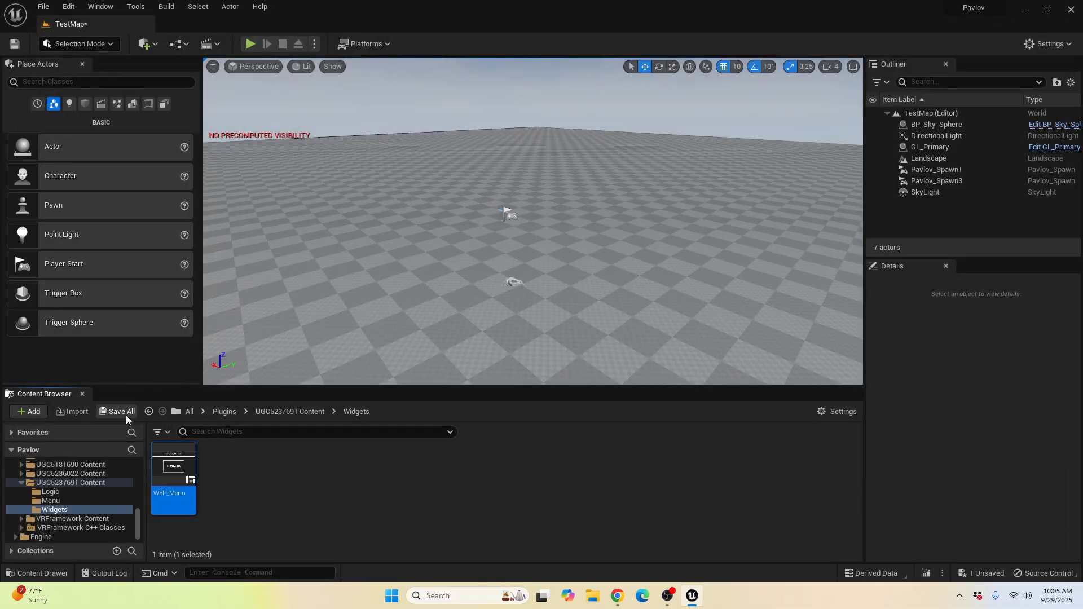
pyautogui.click(127, 415)
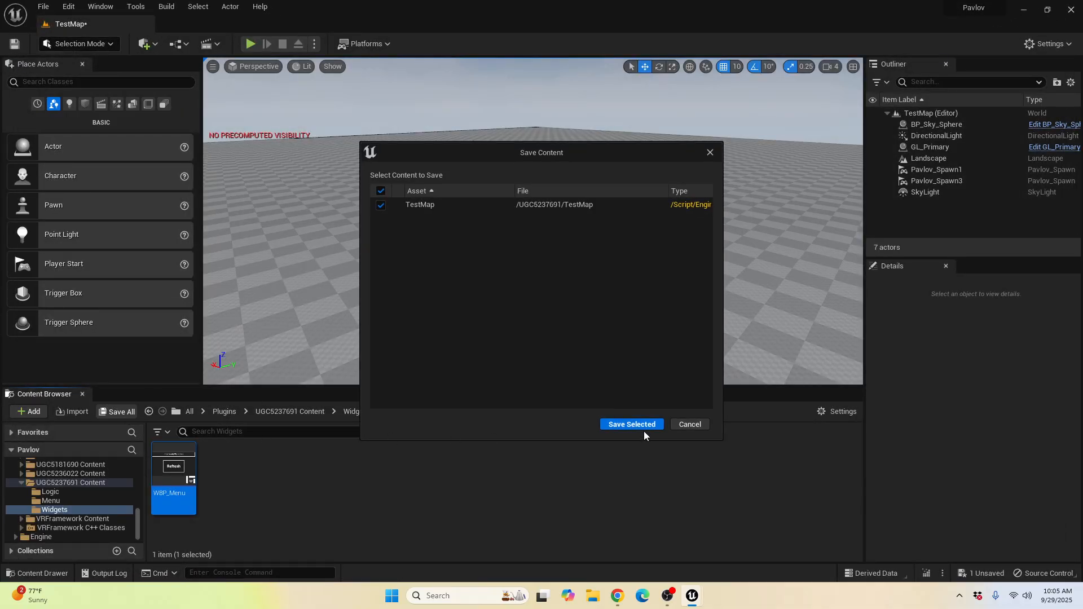